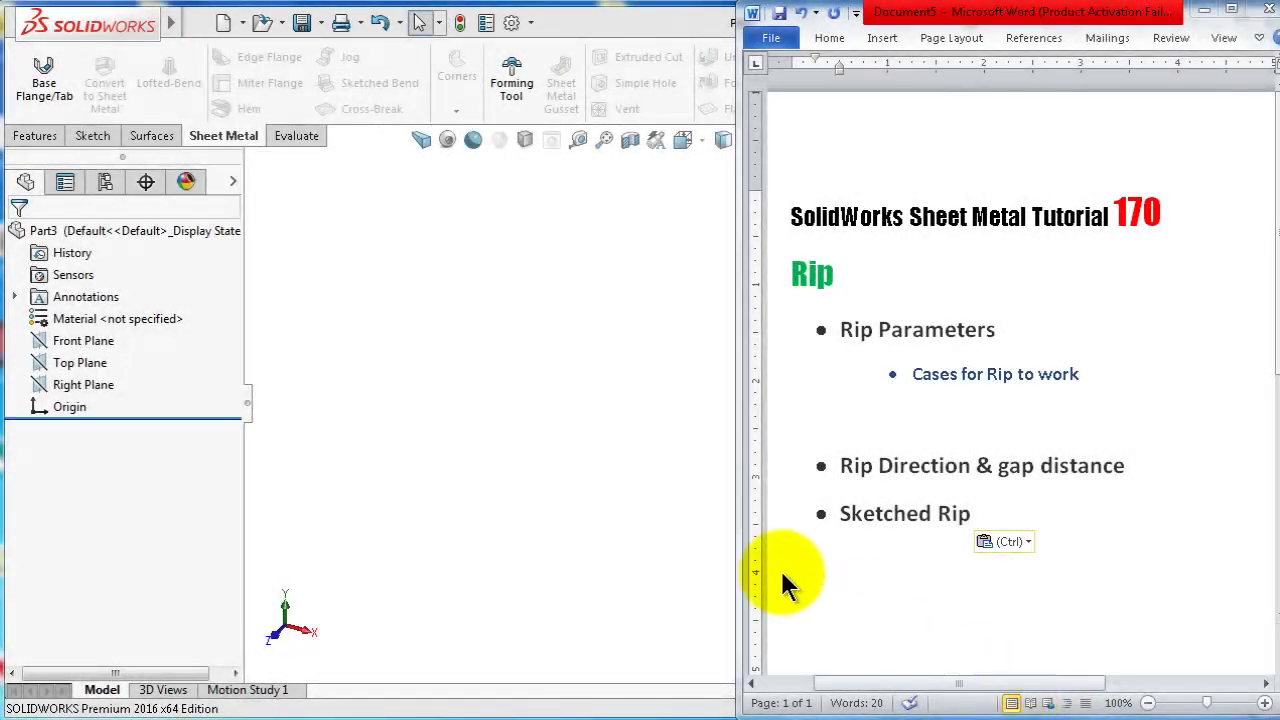
Sketch a six-sided polygon on the Top Plane, centred on the origin, with an inscribed circle about 134 mm in diameter
{"action": "left_click", "coordinate": [663, 442]}
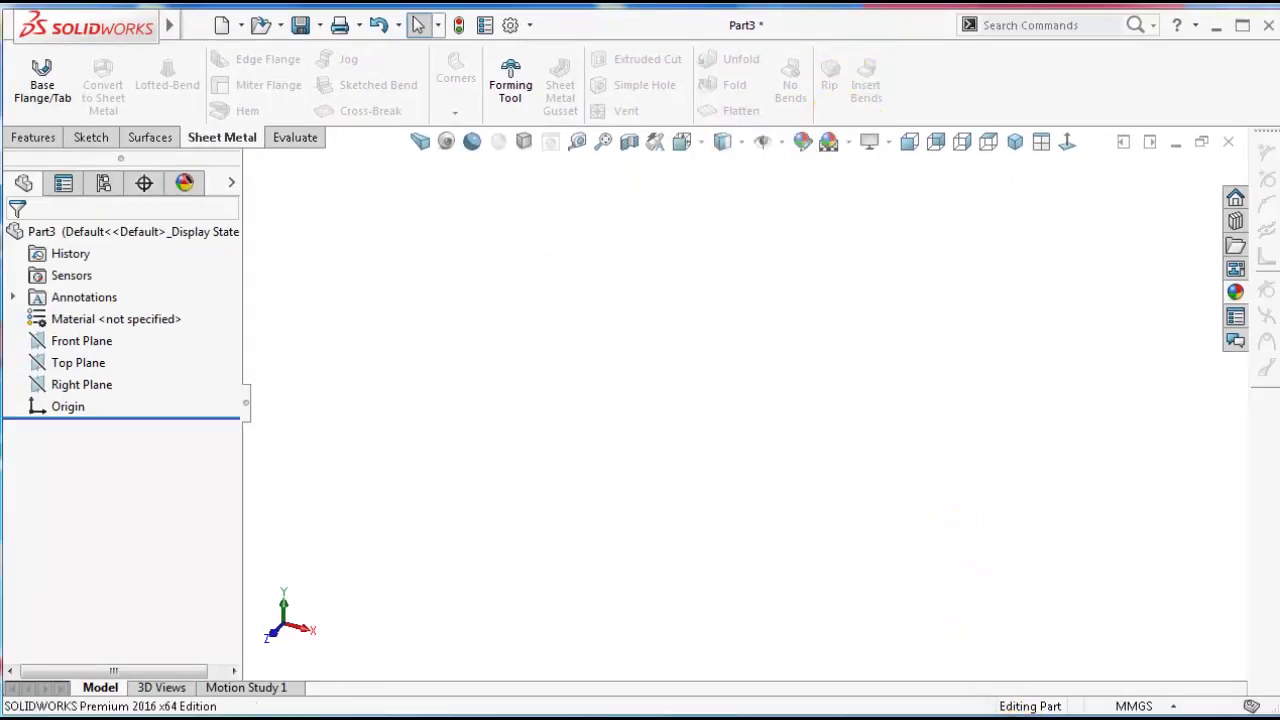
{"action": "left_click", "coordinate": [647, 717]}
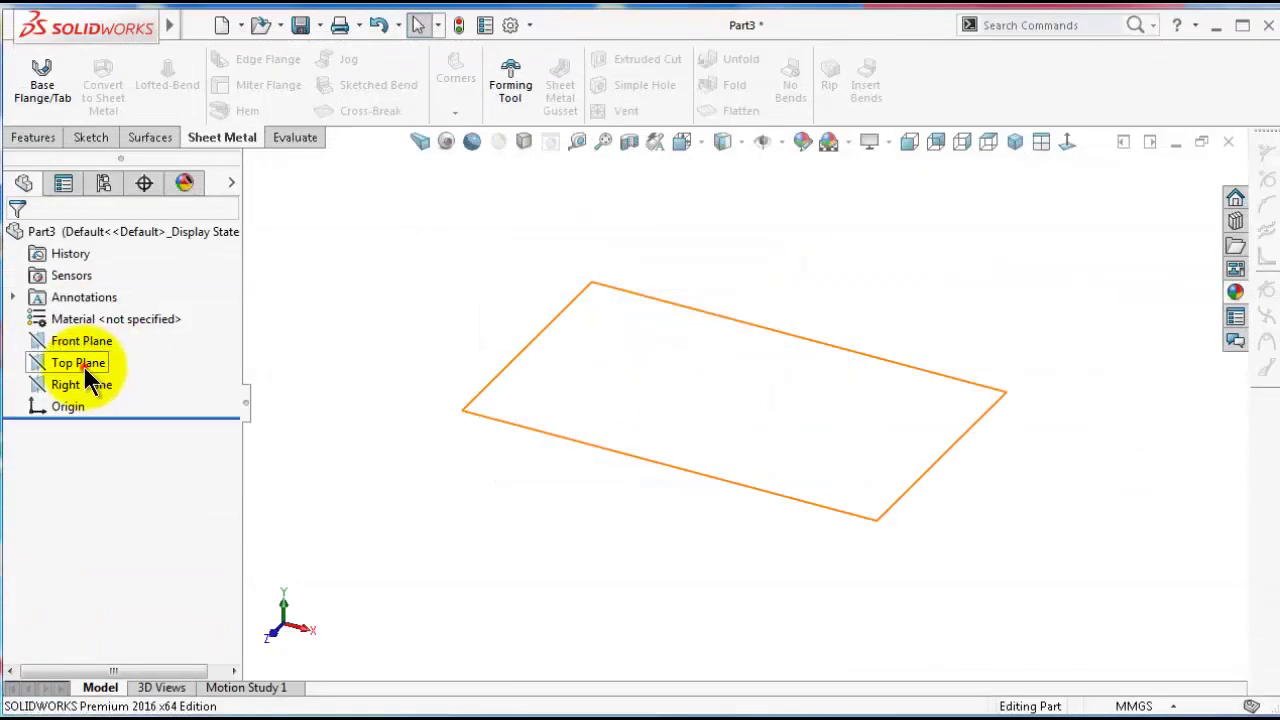
{"action": "left_click", "coordinate": [84, 367]}
{"action": "left_click", "coordinate": [99, 341]}
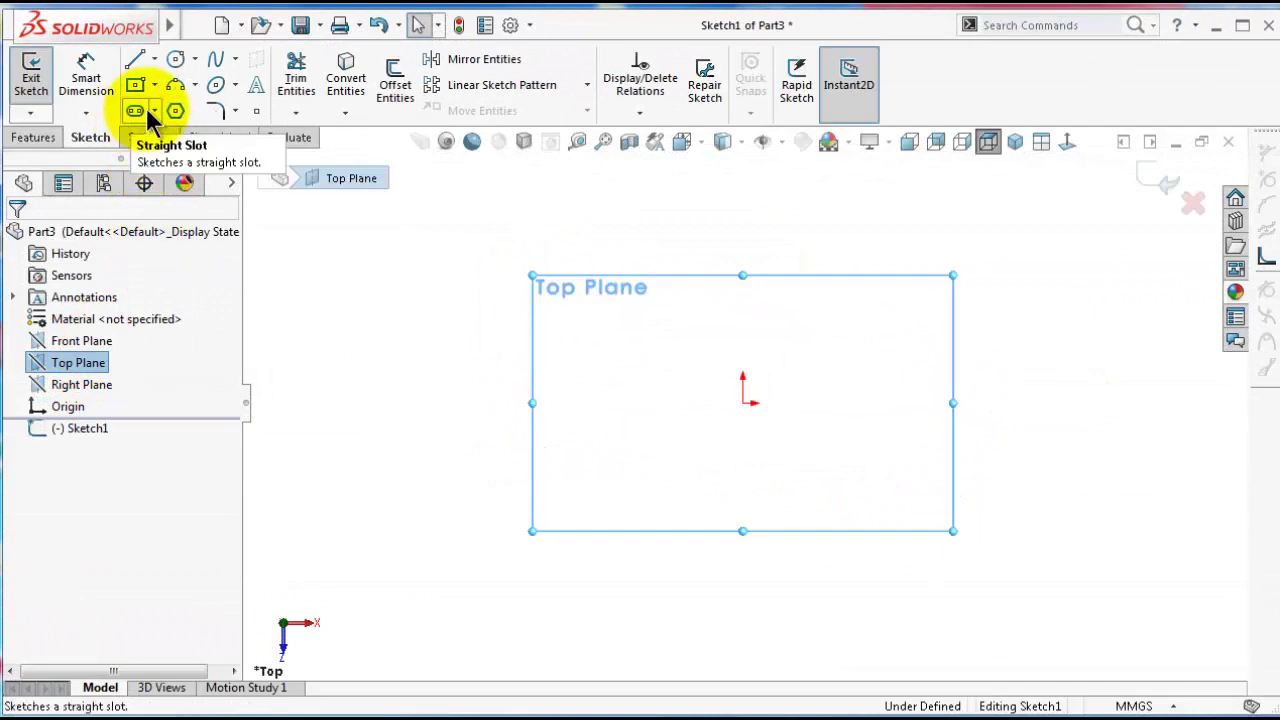
{"action": "left_click", "coordinate": [176, 111]}
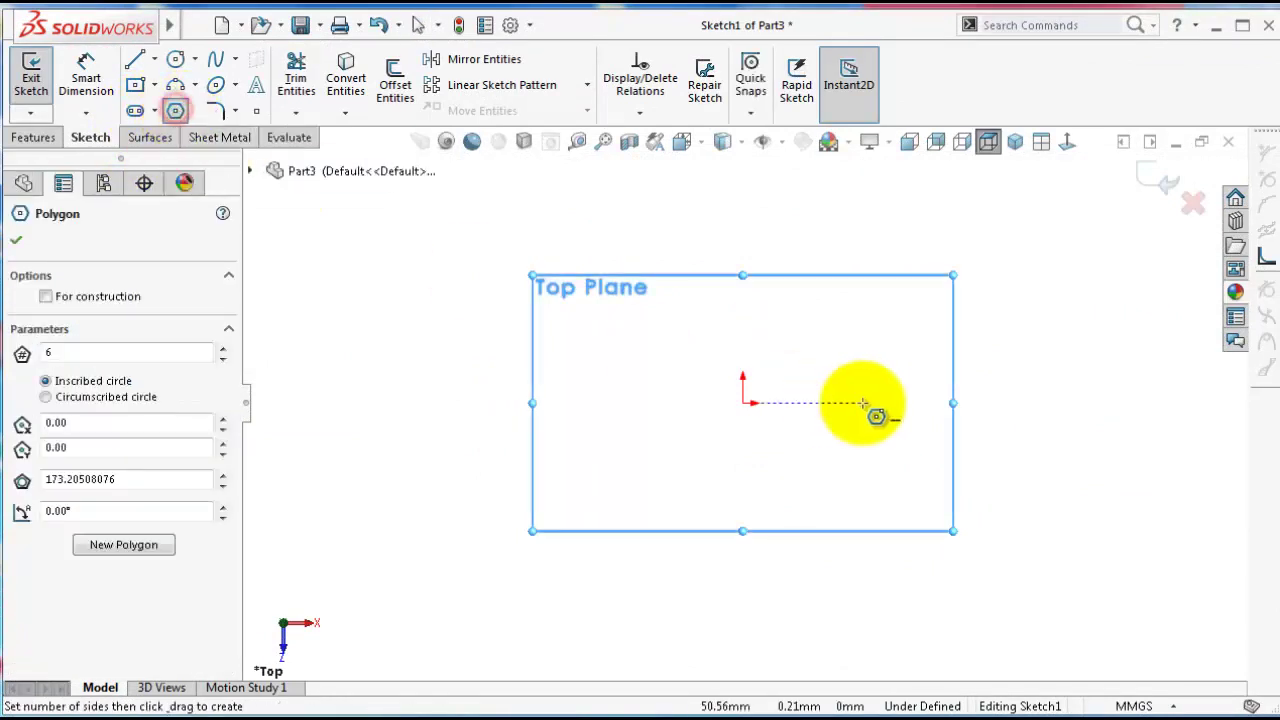
{"action": "left_click", "coordinate": [742, 402]}
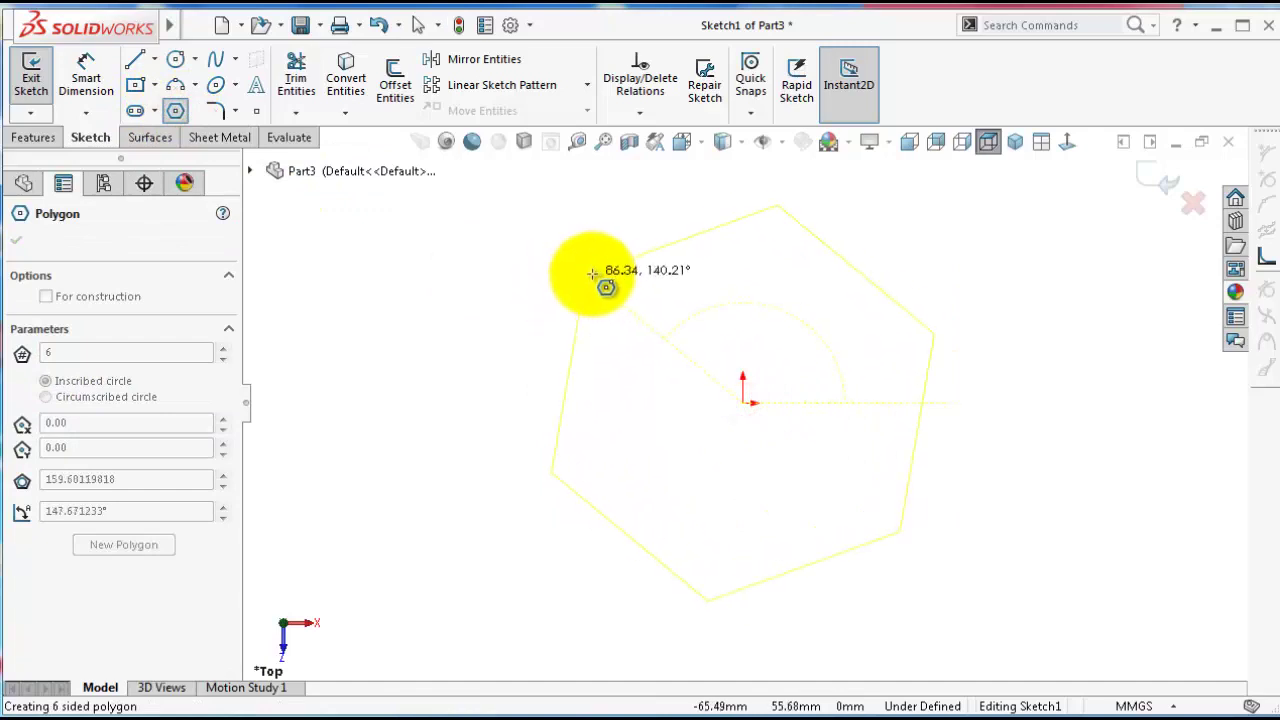
{"action": "left_click", "coordinate": [645, 250]}
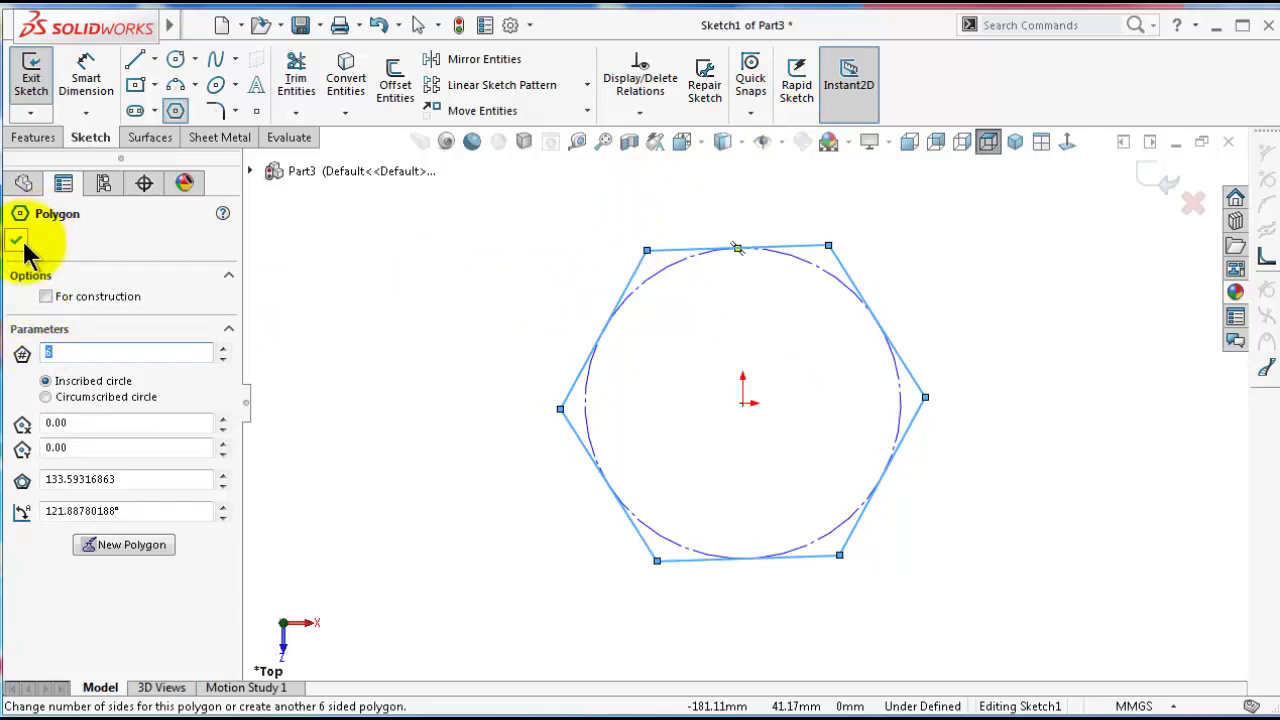
Dimension the hexagon's upper side to 65 mm
{"action": "right_click_drag", "start_coordinate": [454, 380], "coordinate": [449, 219]}
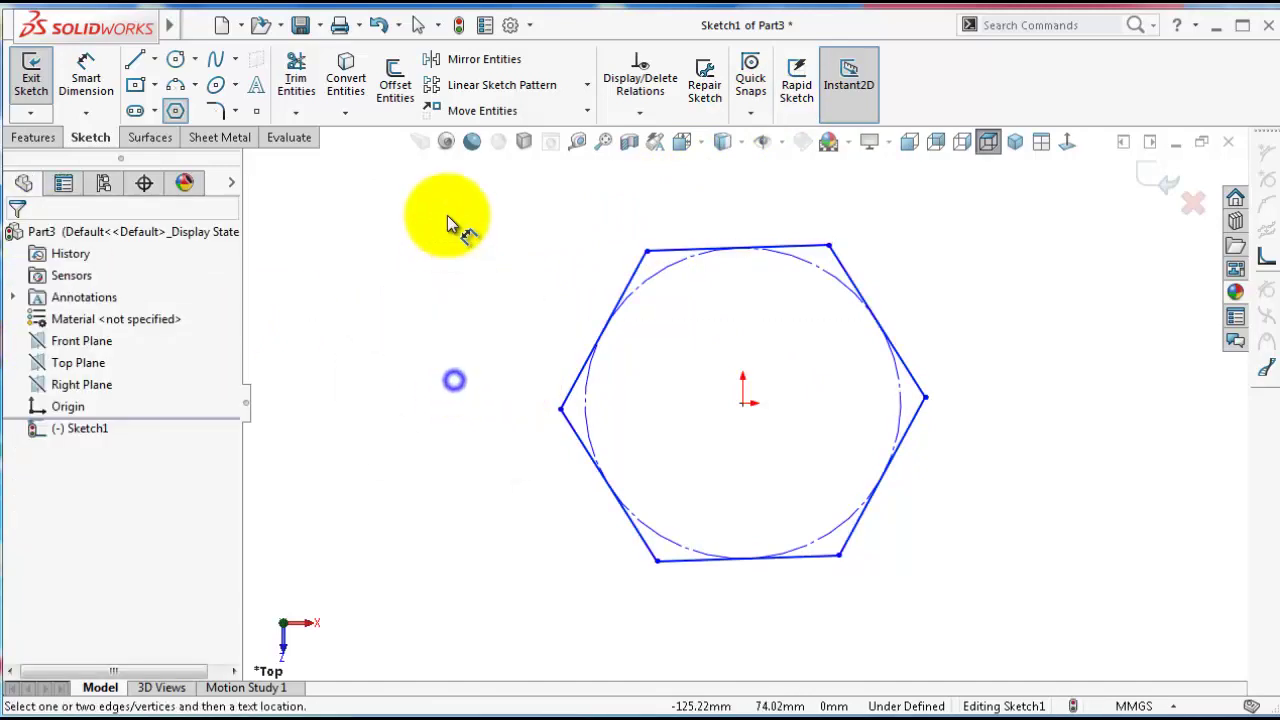
{"action": "left_click", "coordinate": [681, 252]}
{"action": "left_click", "coordinate": [673, 230]}
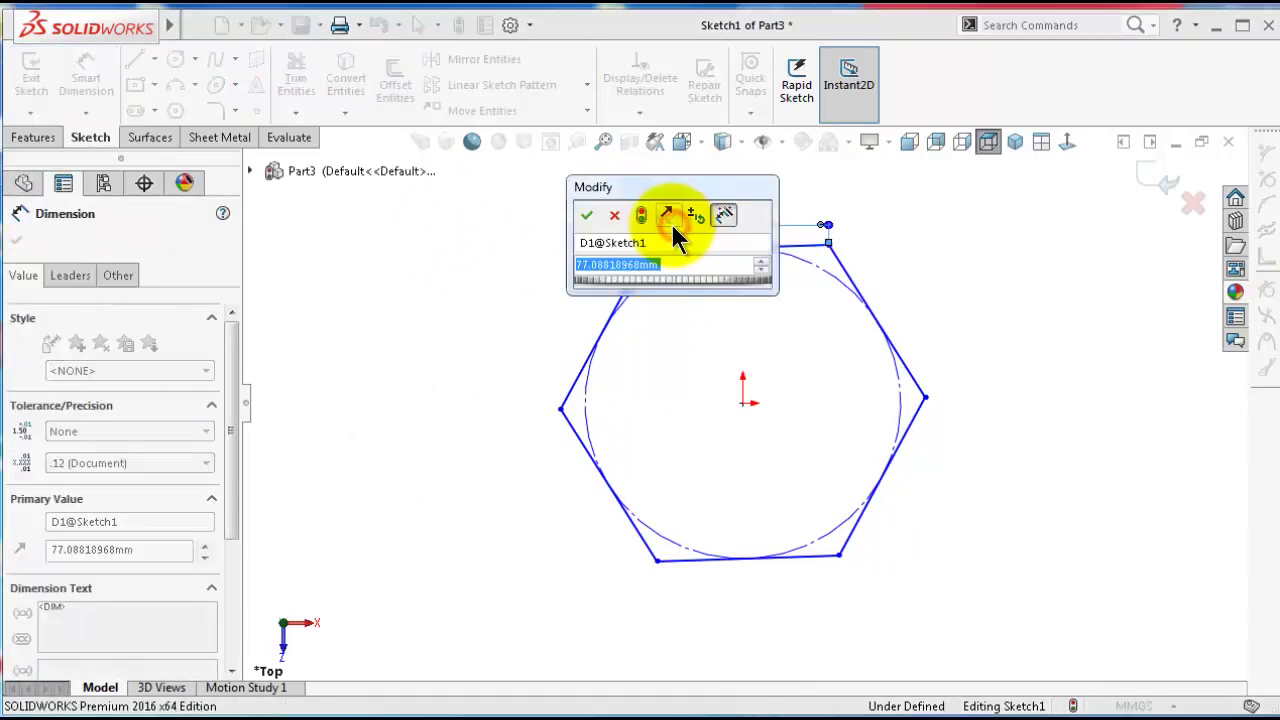
{"action": "type", "text": "65"}
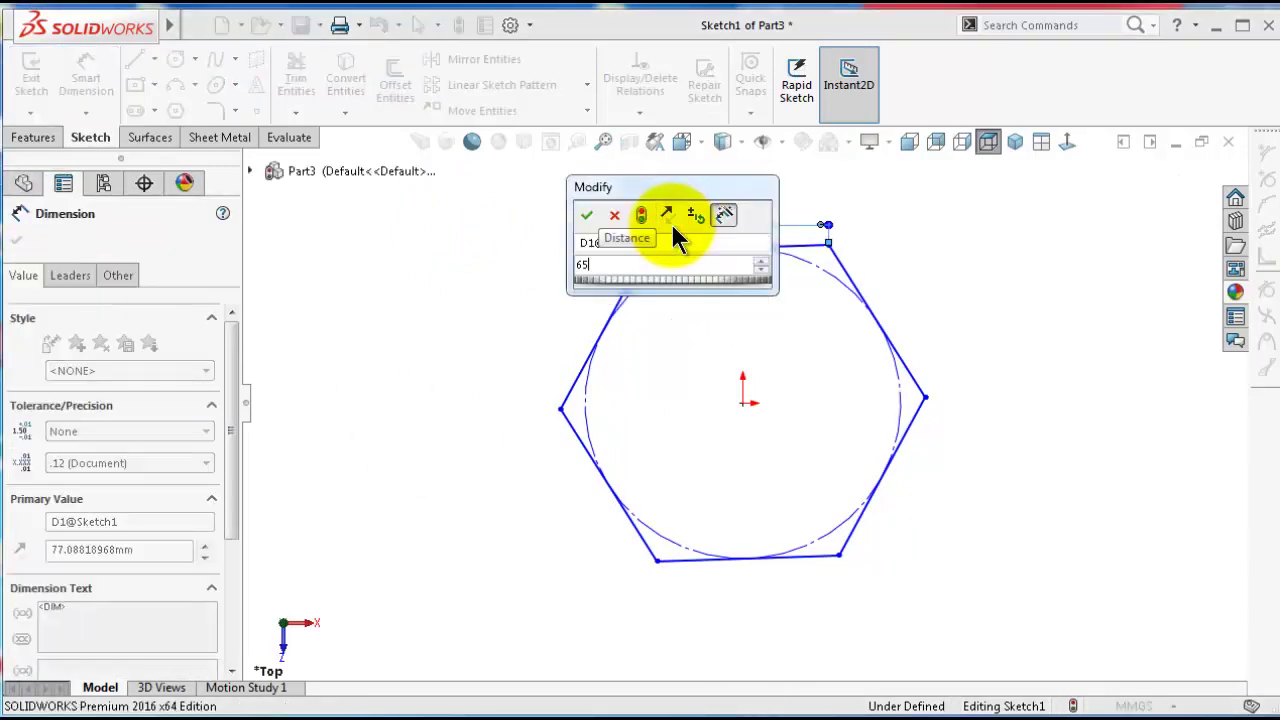
{"action": "key", "text": "Return"}
{"action": "left_click", "coordinate": [409, 308]}
{"action": "key", "text": "Escape"}
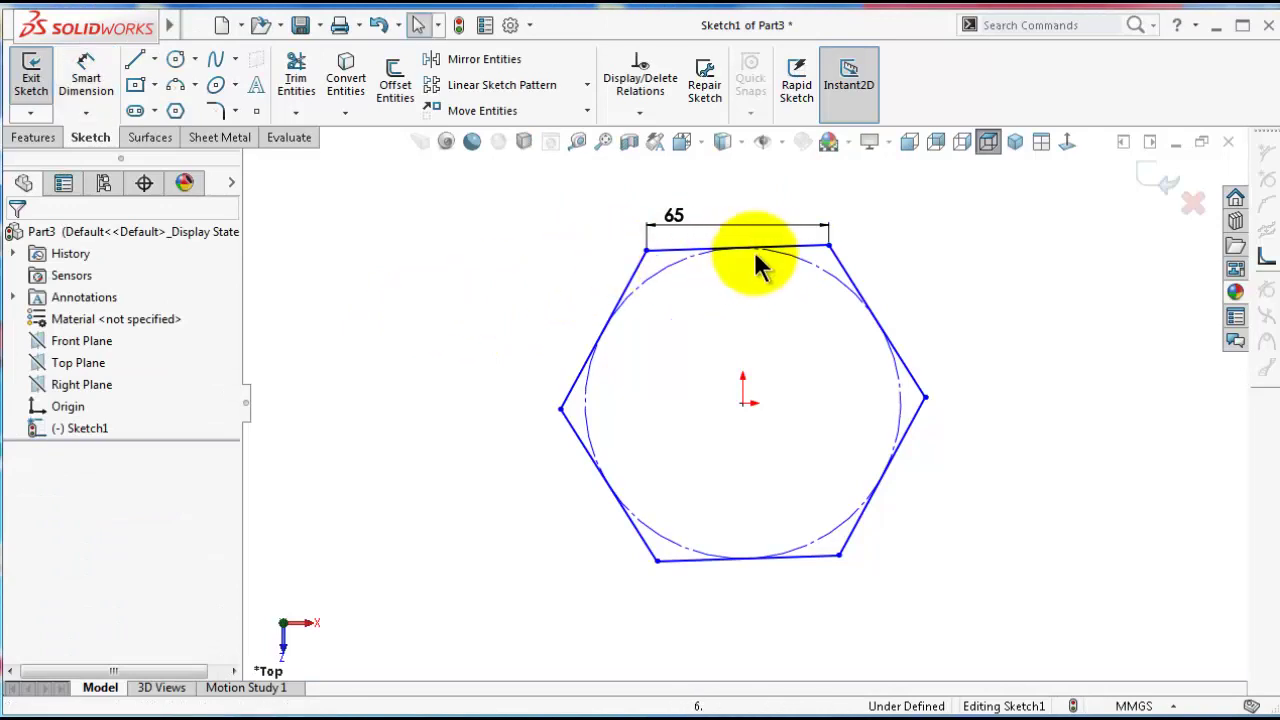
Add a horizontal relation to the hexagon's upper side
{"action": "left_click", "coordinate": [672, 249]}
{"action": "left_click", "coordinate": [729, 172]}
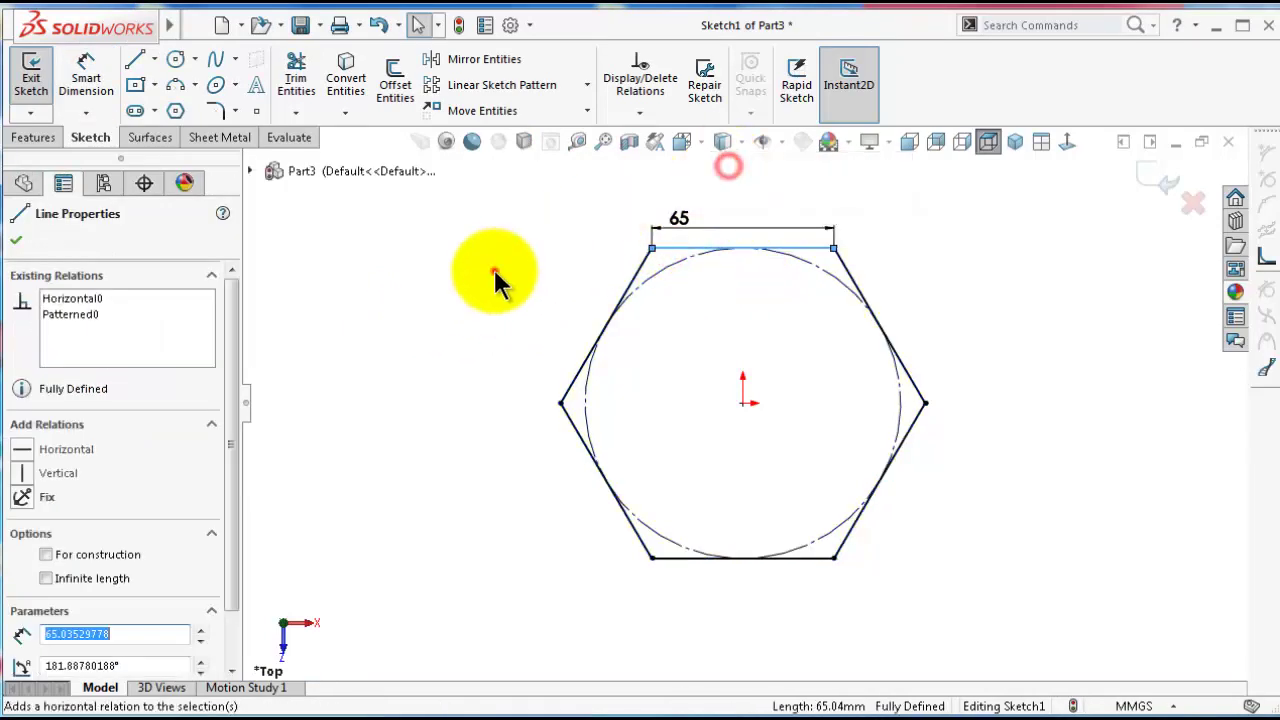
{"action": "left_click", "coordinate": [496, 272]}
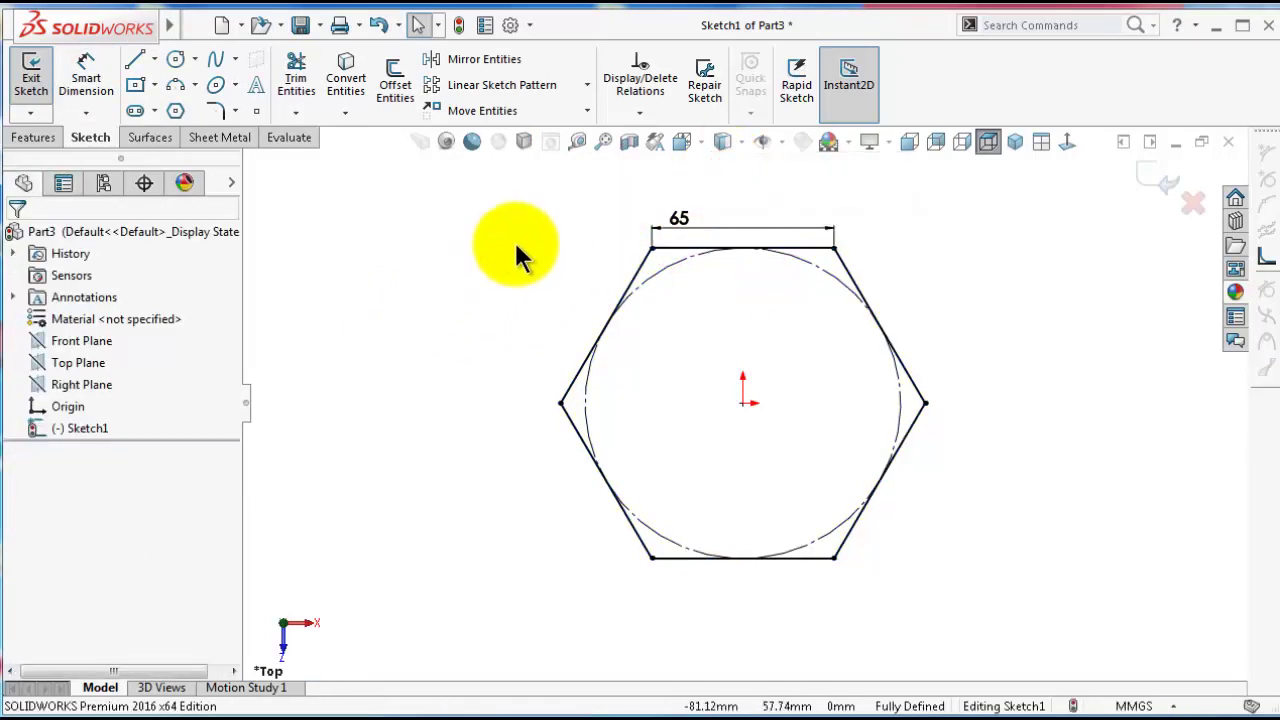
Extrude the hexagon 50 mm blind with a 25° outward draft
{"action": "key", "text": "ctrl+shift+z"}
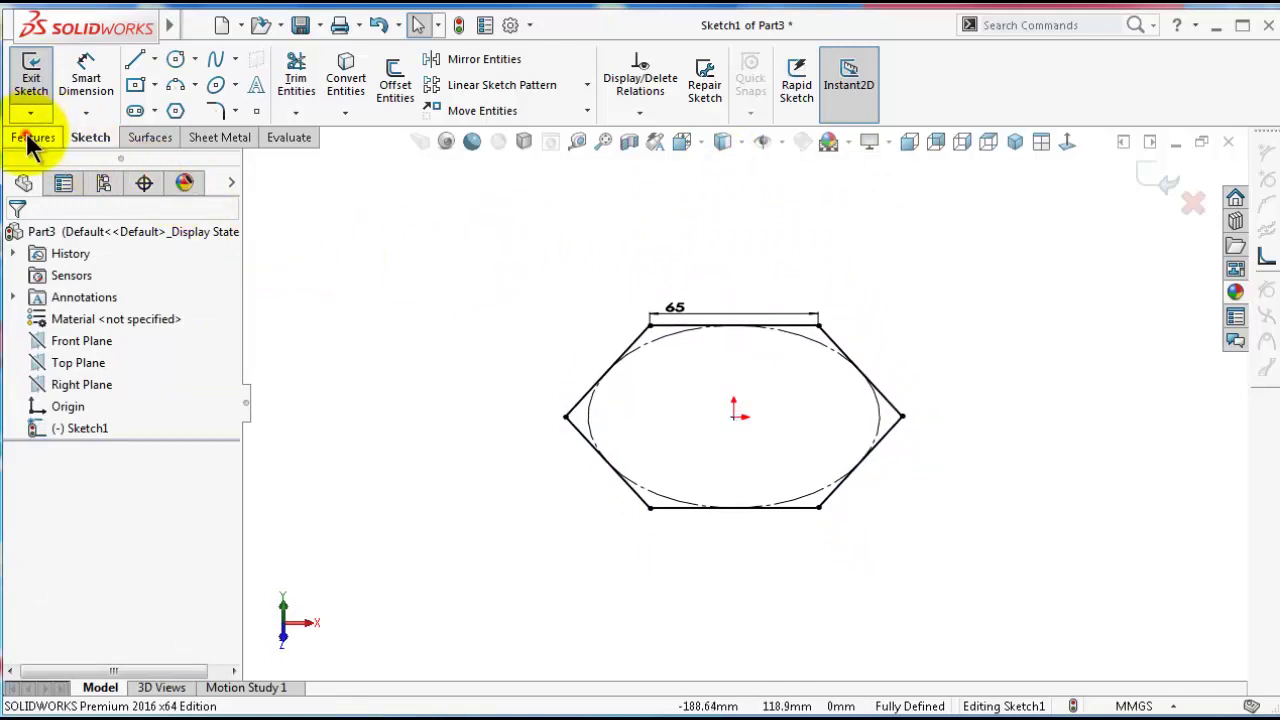
{"action": "left_click", "coordinate": [30, 137]}
{"action": "left_click", "coordinate": [42, 80]}
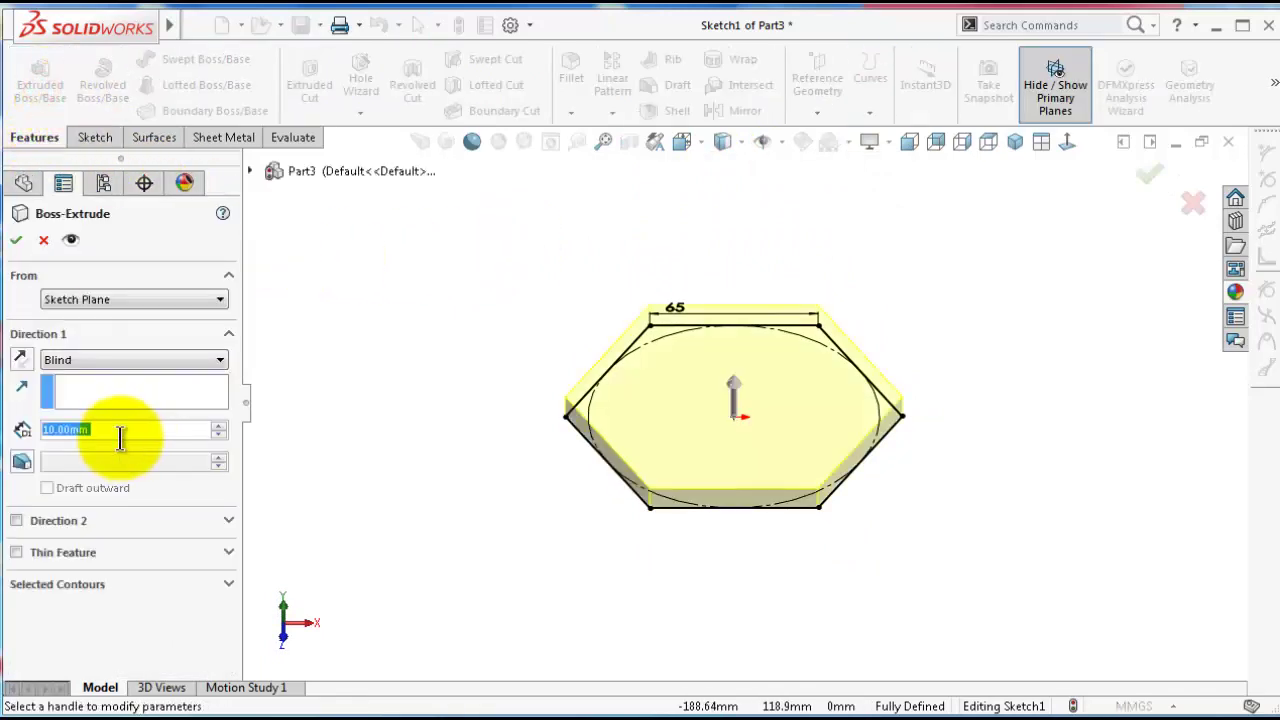
{"action": "right_click", "coordinate": [120, 429]}
{"action": "type", "text": "50"}
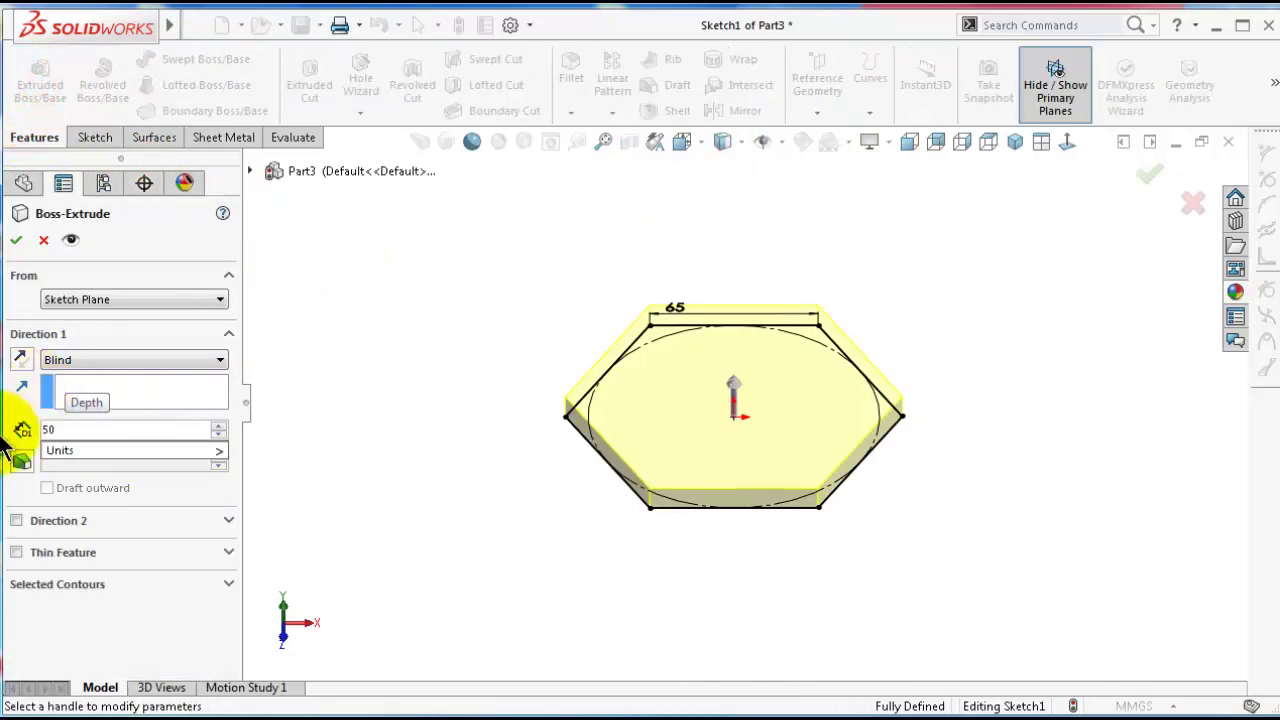
{"action": "left_click", "coordinate": [31, 458]}
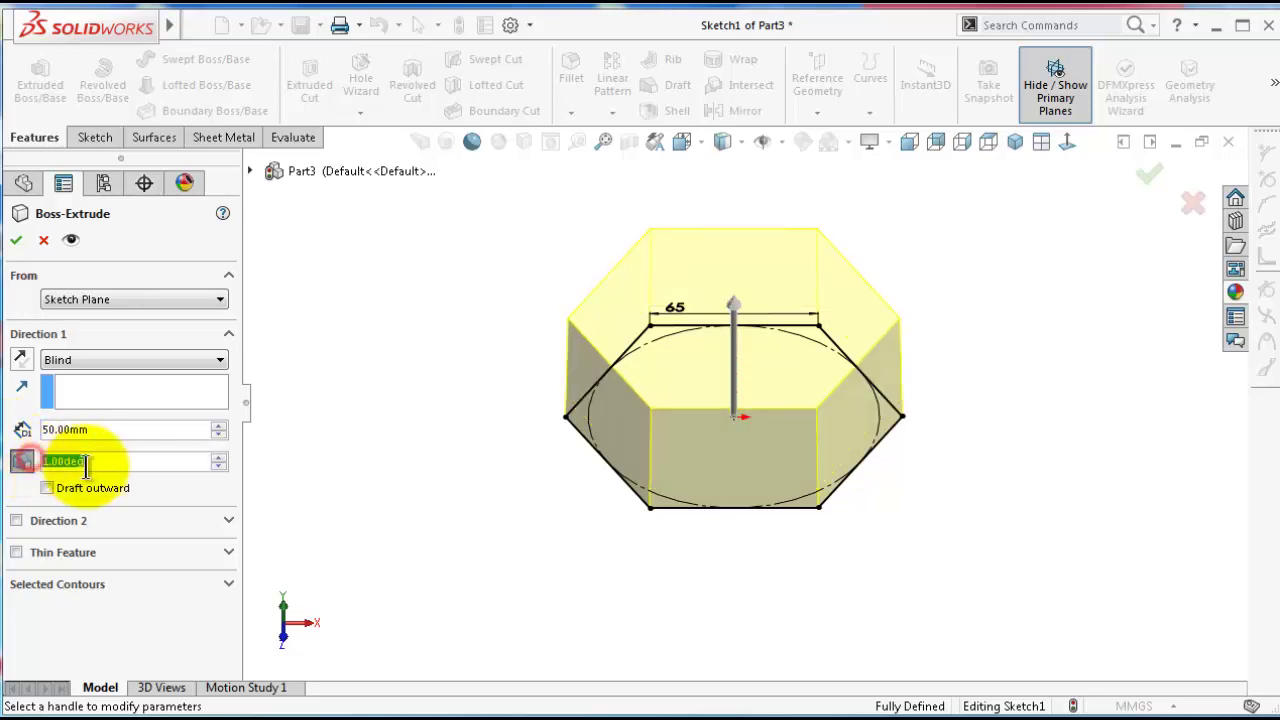
{"action": "type", "text": "25"}
{"action": "key", "text": "Return"}
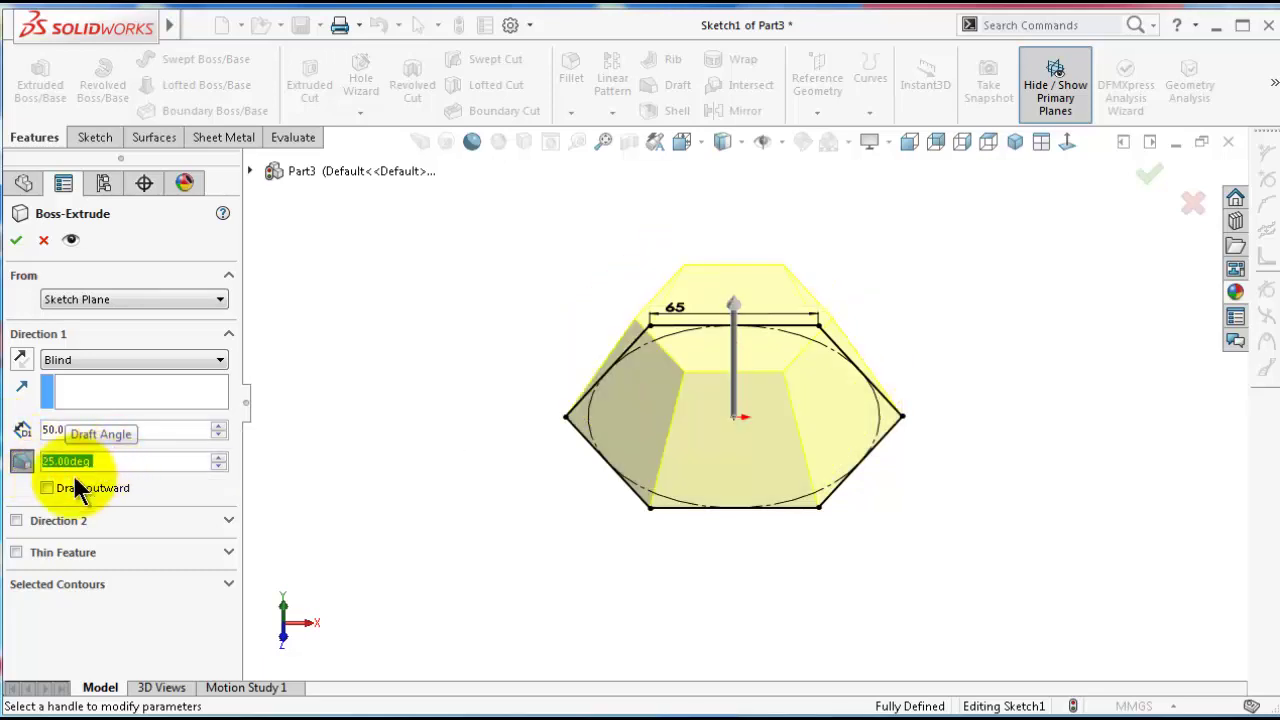
{"action": "left_click", "coordinate": [46, 488]}
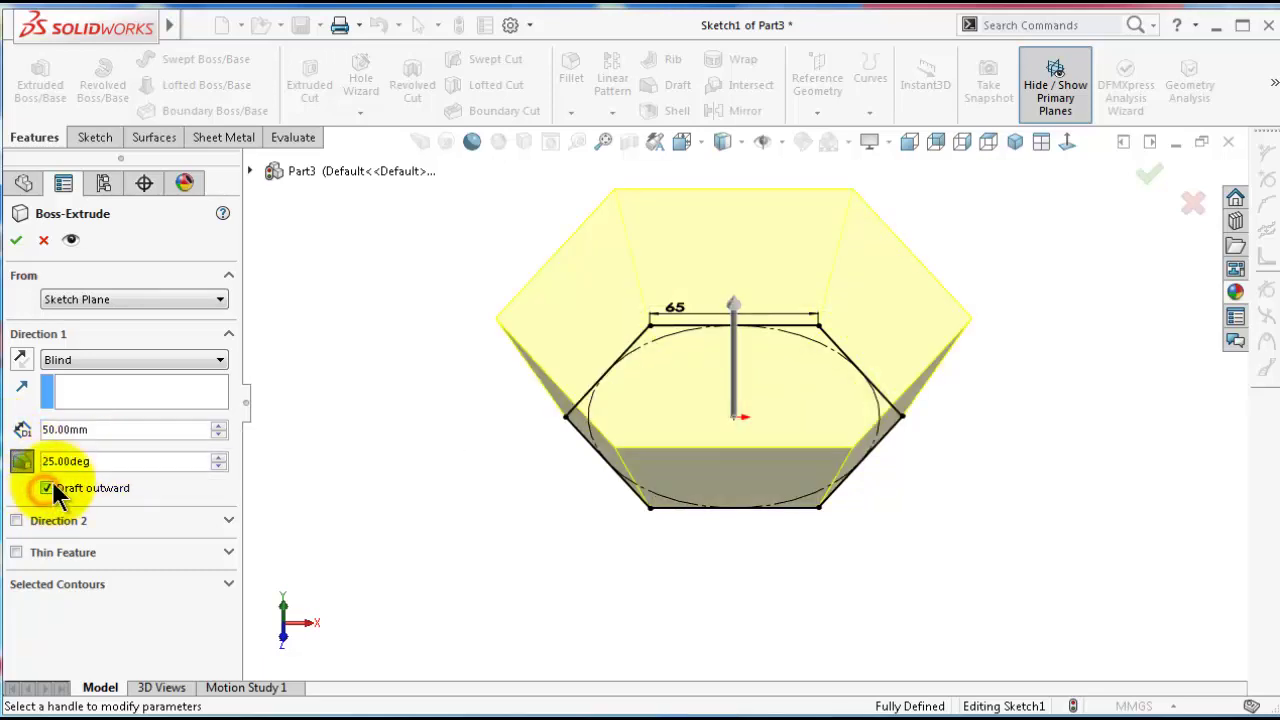
{"action": "left_click", "coordinate": [16, 240]}
{"action": "left_click", "coordinate": [457, 477]}
Examine the drafted hexagonal solid from its underside, flanks and large face
{"action": "middle_click_drag", "start_coordinate": [594, 511], "coordinate": [768, 543]}
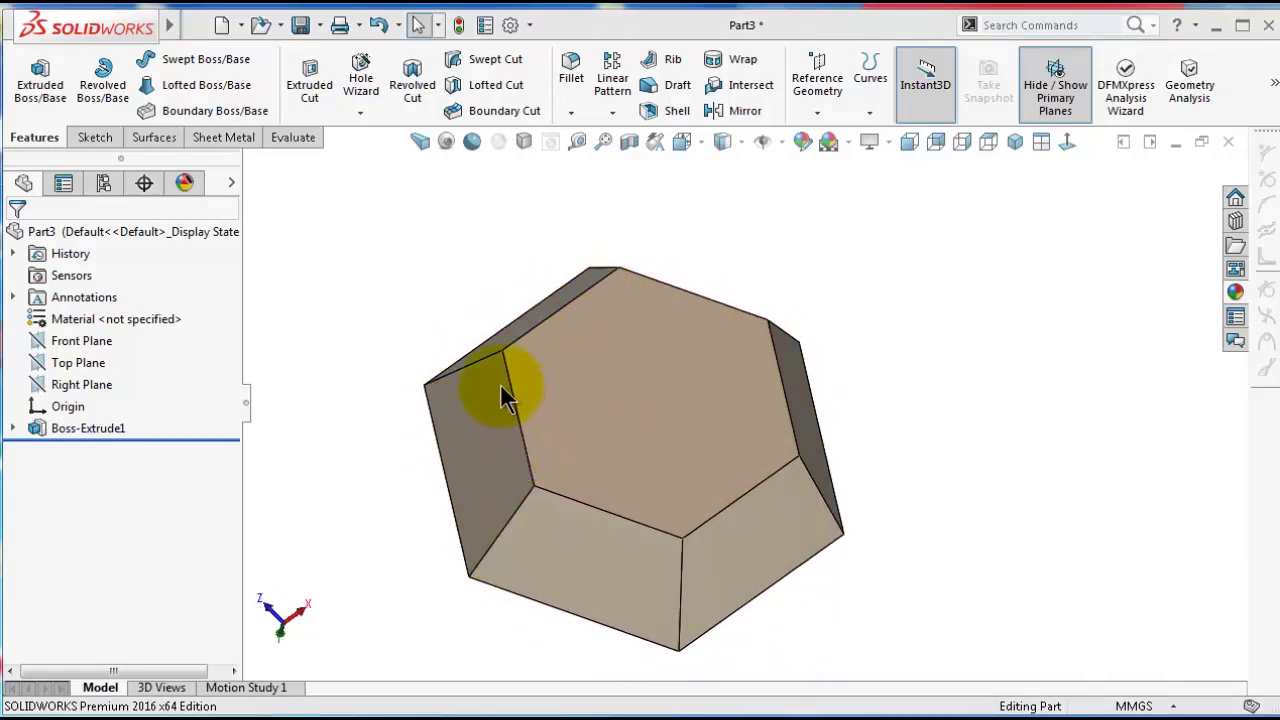
{"action": "left_click", "coordinate": [898, 440]}
{"action": "key", "text": "Up"}
{"action": "key", "text": "Up"}
{"action": "key", "text": "Up"}
{"action": "key", "text": "Up"}
{"action": "key", "text": "Up"}
{"action": "key", "text": "Up"}
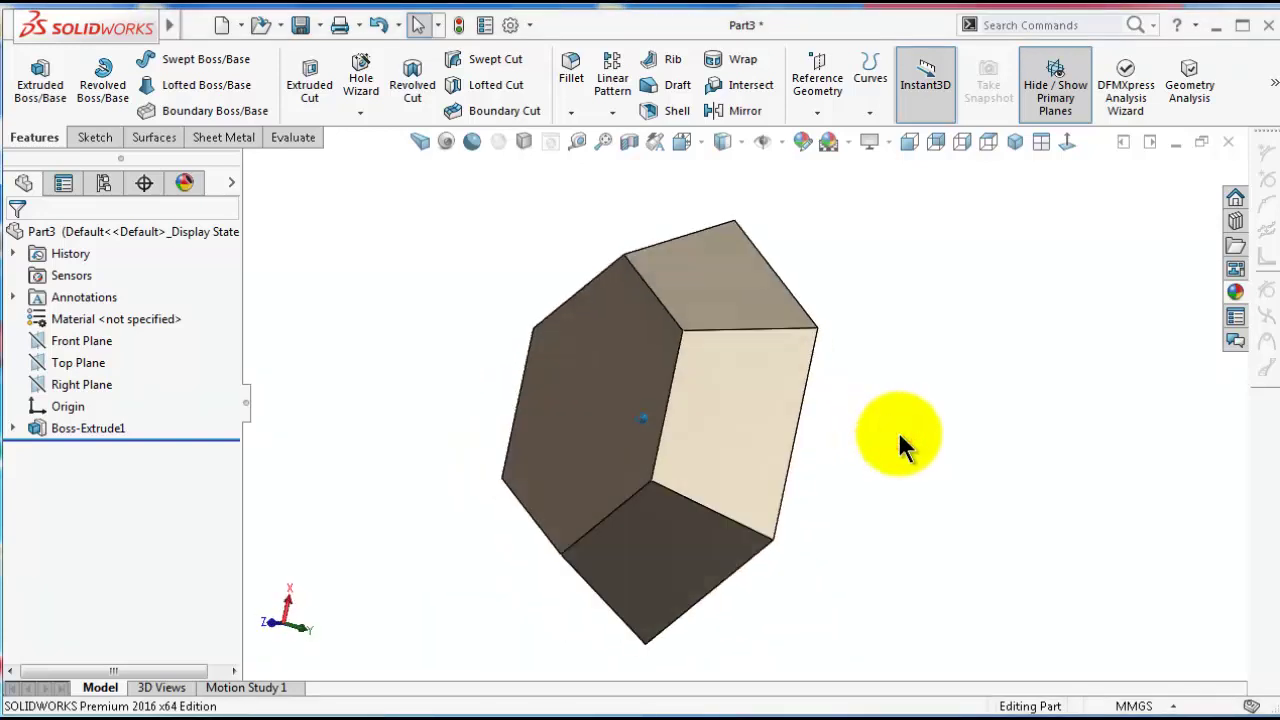
{"action": "middle_click_drag", "start_coordinate": [899, 432], "coordinate": [893, 431]}
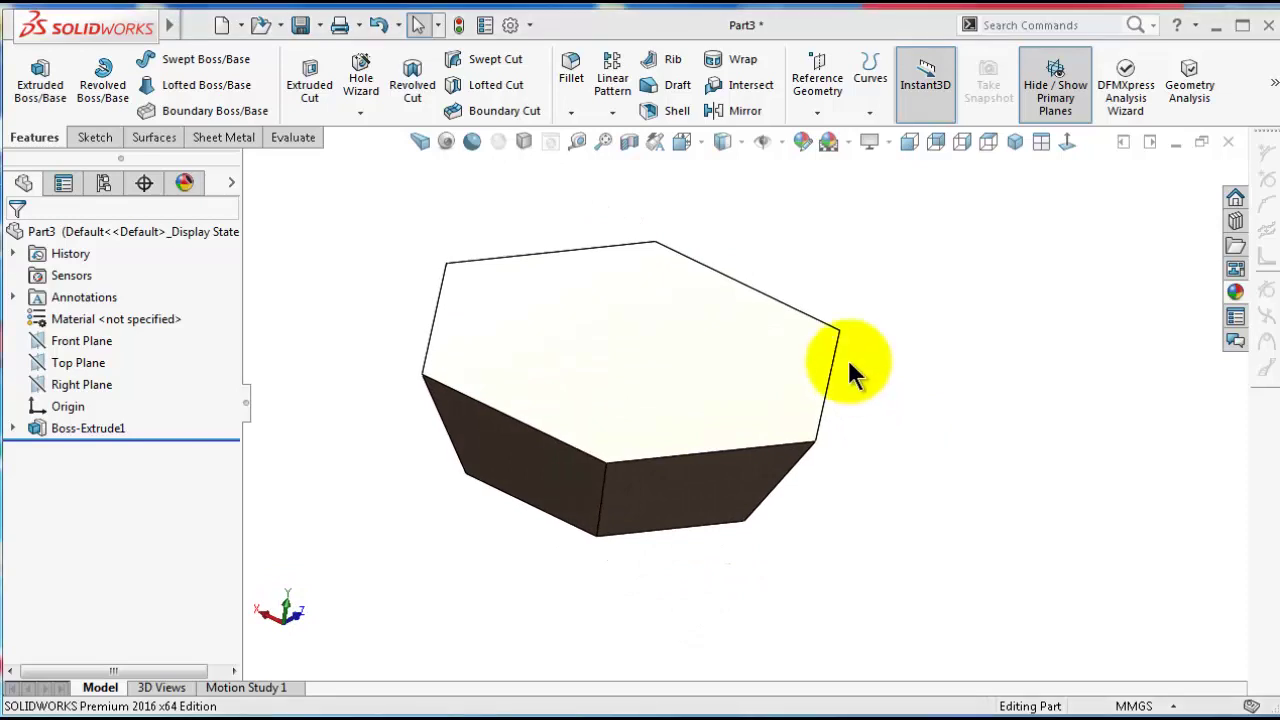
Start a Rip on the solid and select the six slanted edges joining its two hexagonal faces
{"action": "left_click", "coordinate": [218, 134]}
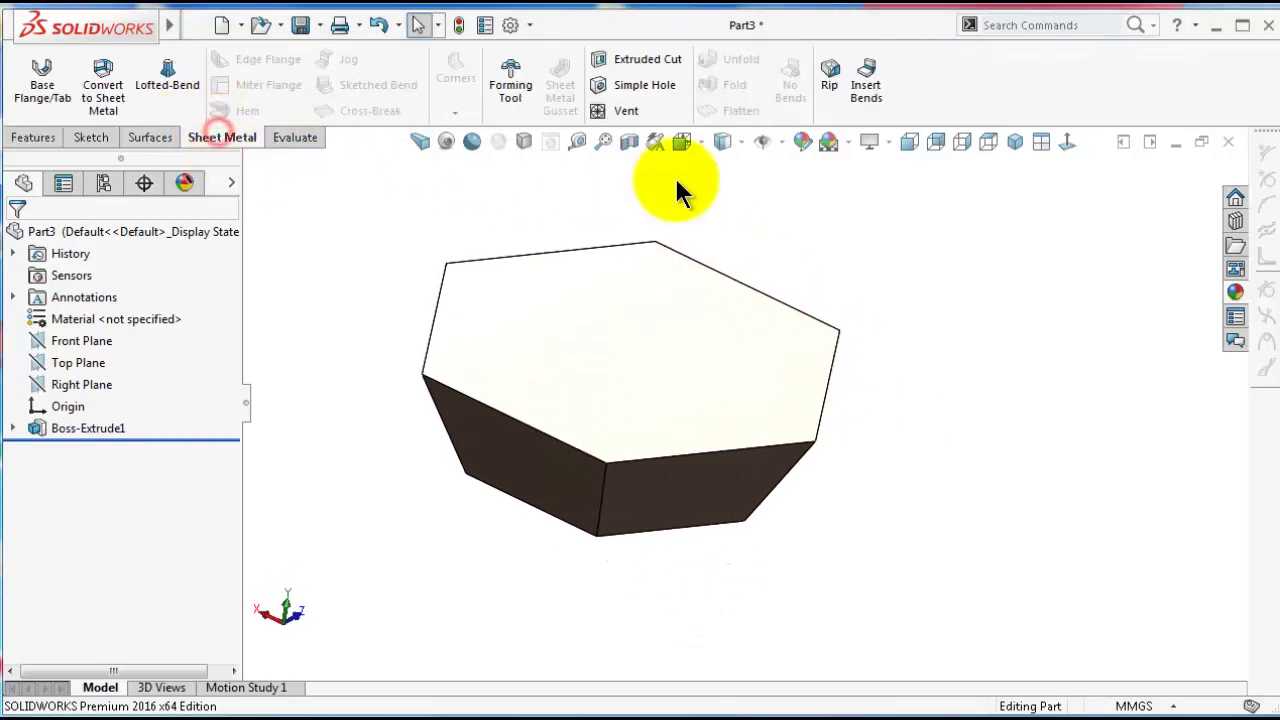
{"action": "left_click", "coordinate": [833, 82]}
{"action": "key", "text": "Up"}
{"action": "key", "text": "Up"}
{"action": "key", "text": "Up"}
{"action": "key", "text": "Up"}
{"action": "key", "text": "Up"}
{"action": "key", "text": "Up"}
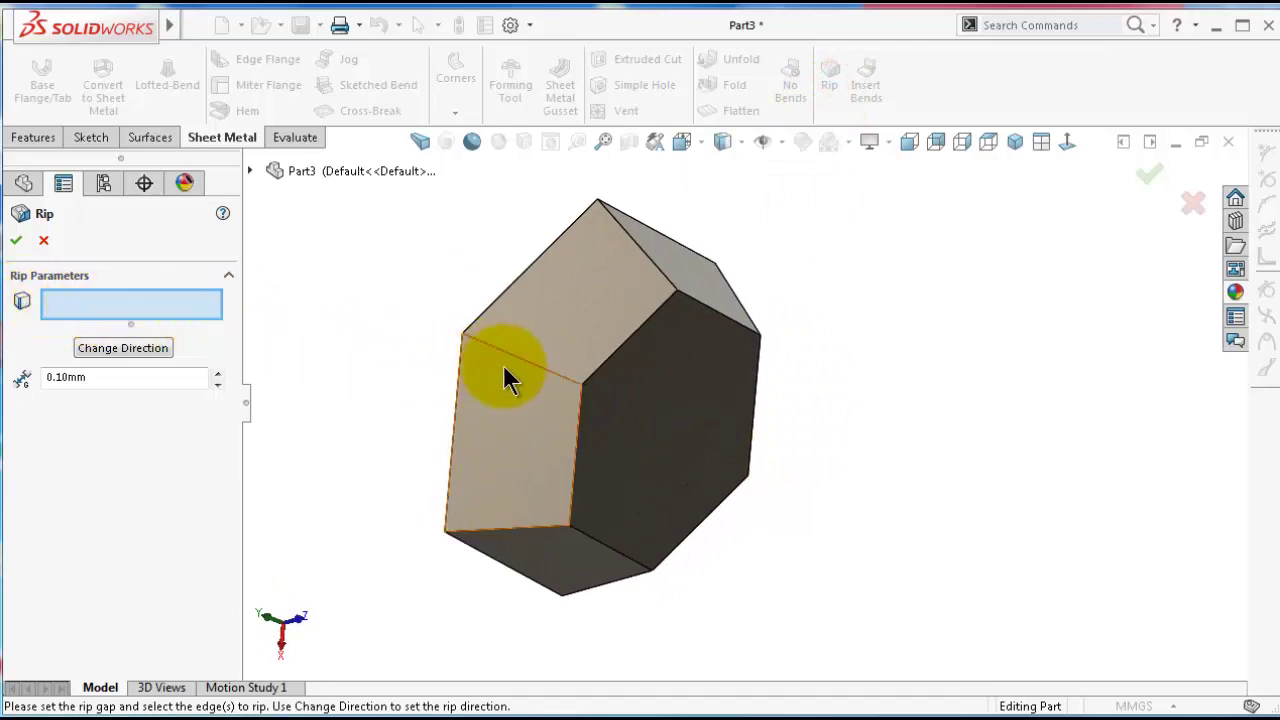
{"action": "left_click", "coordinate": [533, 368]}
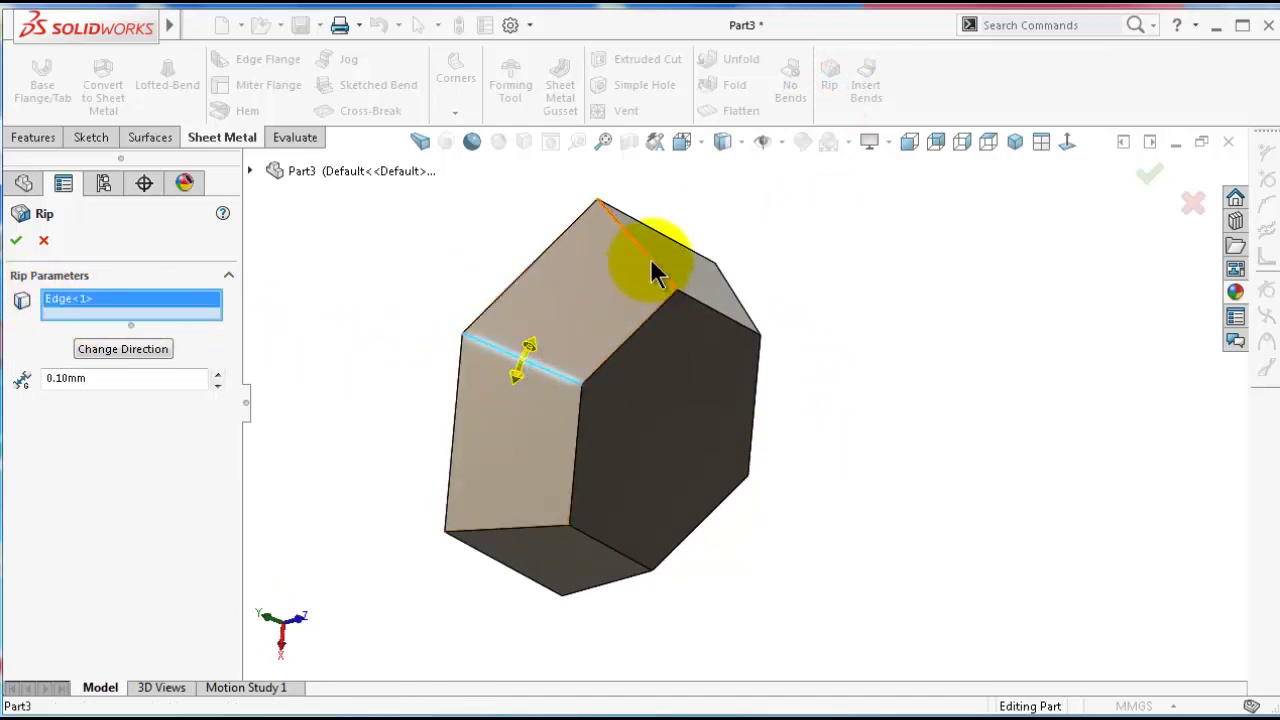
{"action": "left_click", "coordinate": [651, 260]}
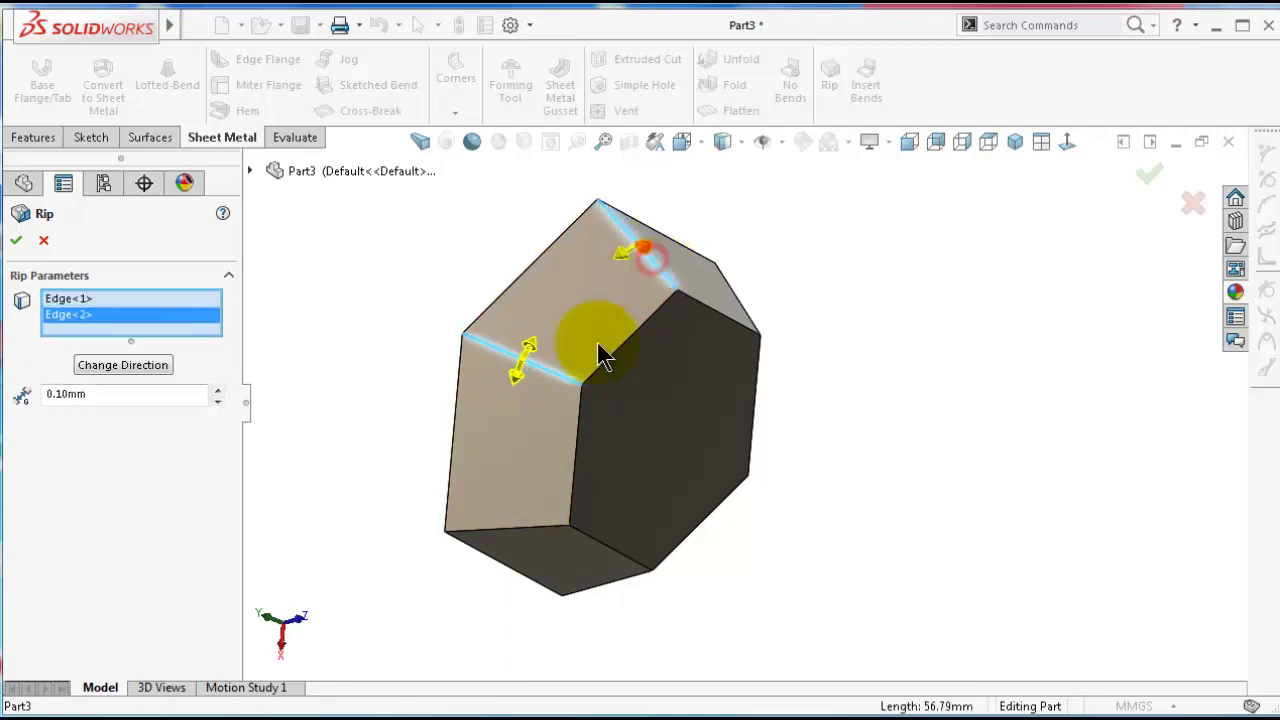
{"action": "left_click", "coordinate": [512, 530]}
{"action": "middle_click_drag", "start_coordinate": [535, 345], "coordinate": [780, 432]}
{"action": "left_click", "coordinate": [722, 560]}
{"action": "left_click", "coordinate": [748, 434]}
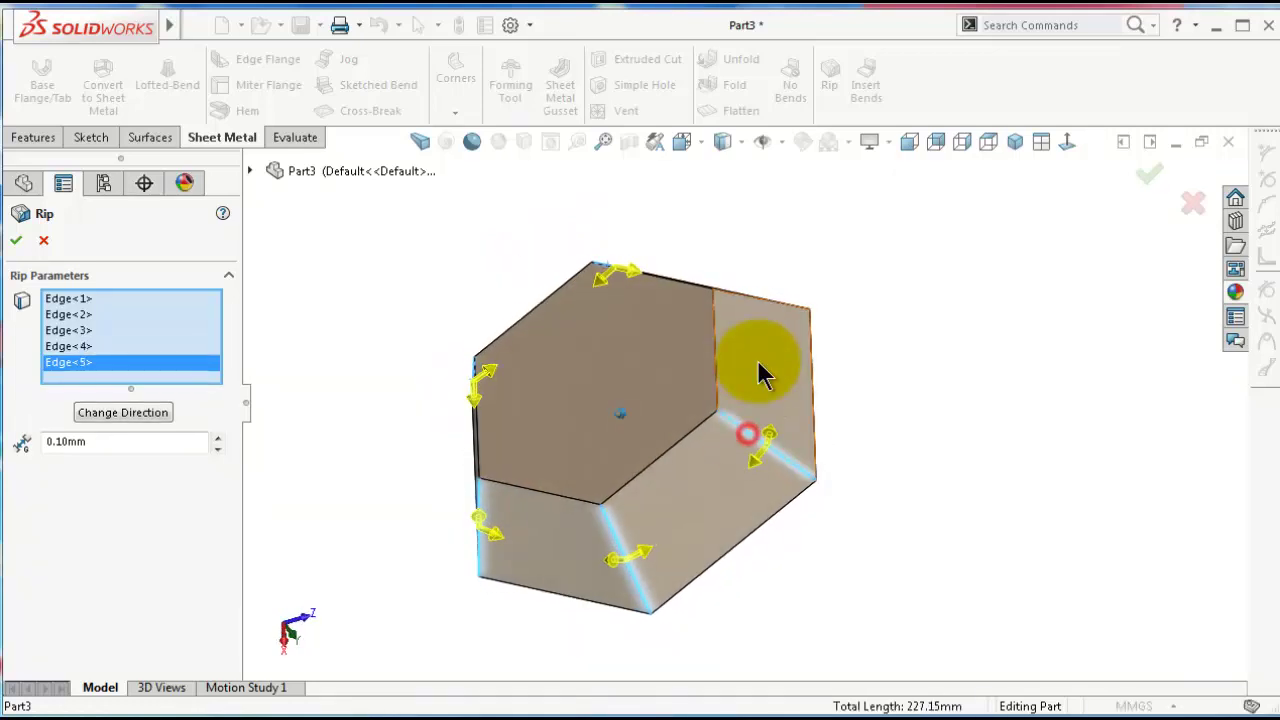
{"action": "middle_click_drag", "start_coordinate": [749, 357], "coordinate": [785, 470]}
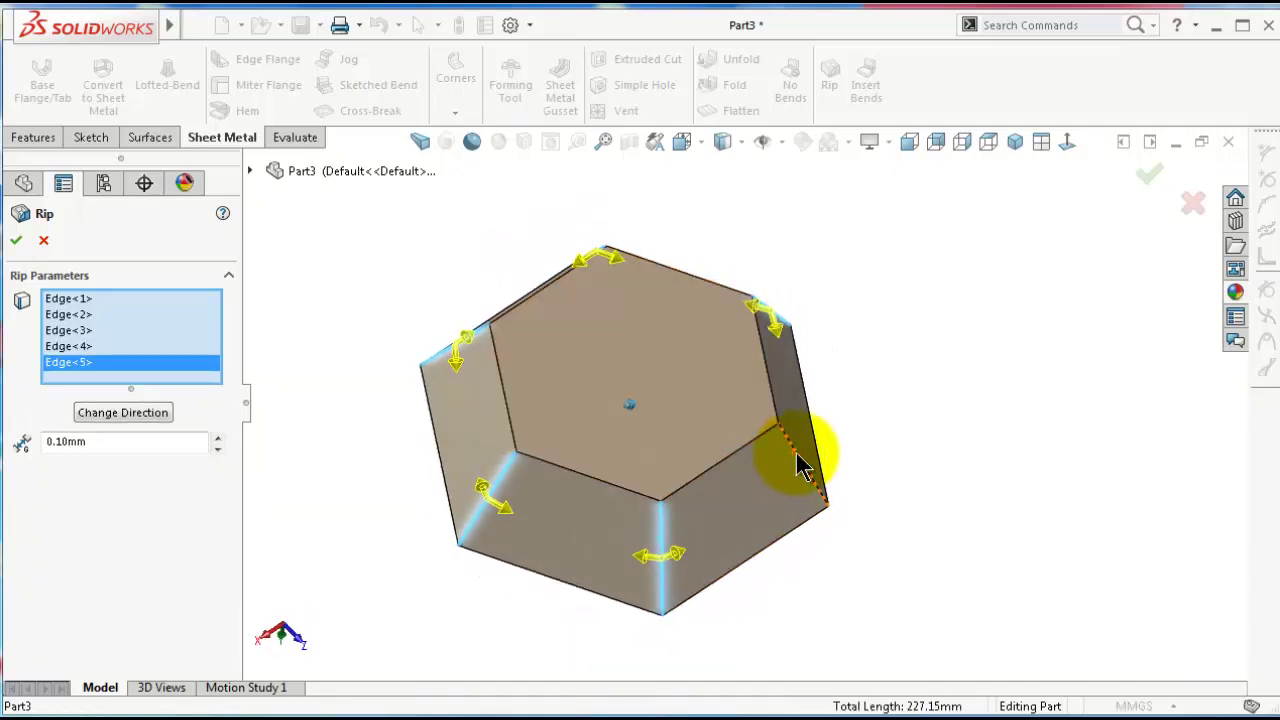
{"action": "left_click", "coordinate": [798, 458]}
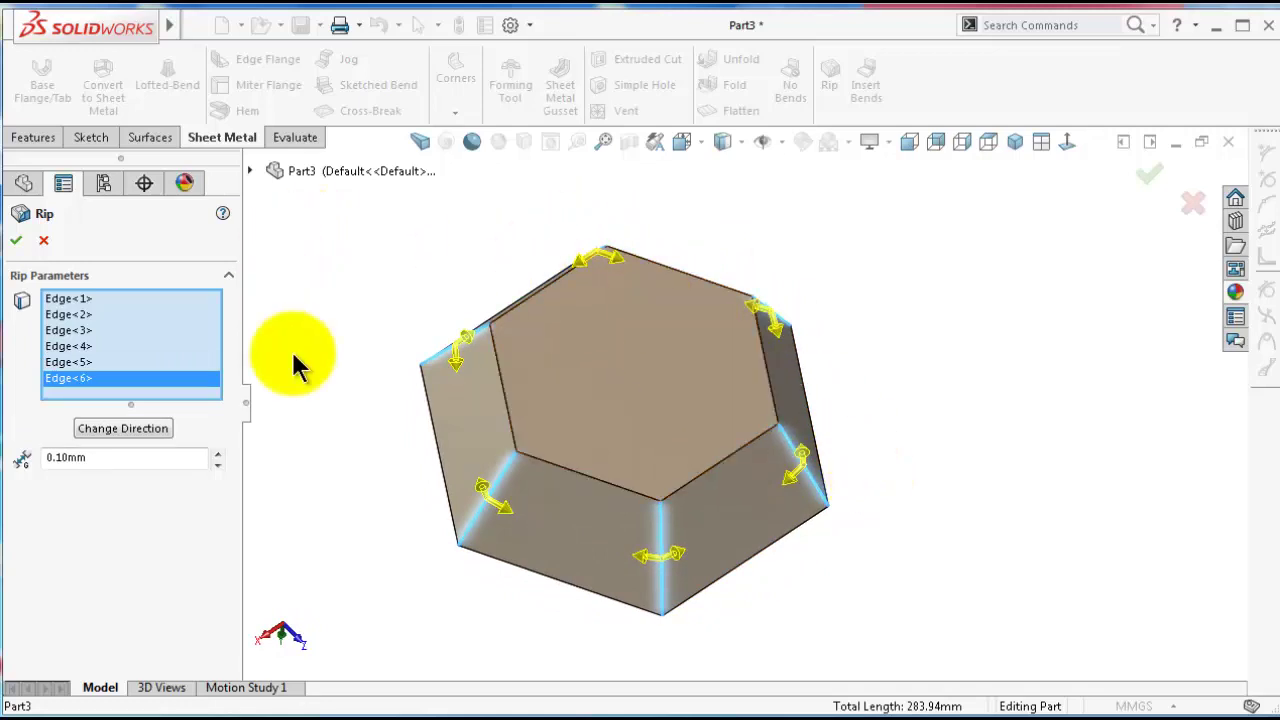
Try to apply the rip to the six selected edges with a 0.10 mm gap, and cancel the feature
{"action": "middle_click_drag", "start_coordinate": [690, 524], "coordinate": [690, 524]}
{"action": "key", "text": "Up"}
{"action": "key", "text": "Up"}
{"action": "key", "text": "Up"}
{"action": "key", "text": "Up"}
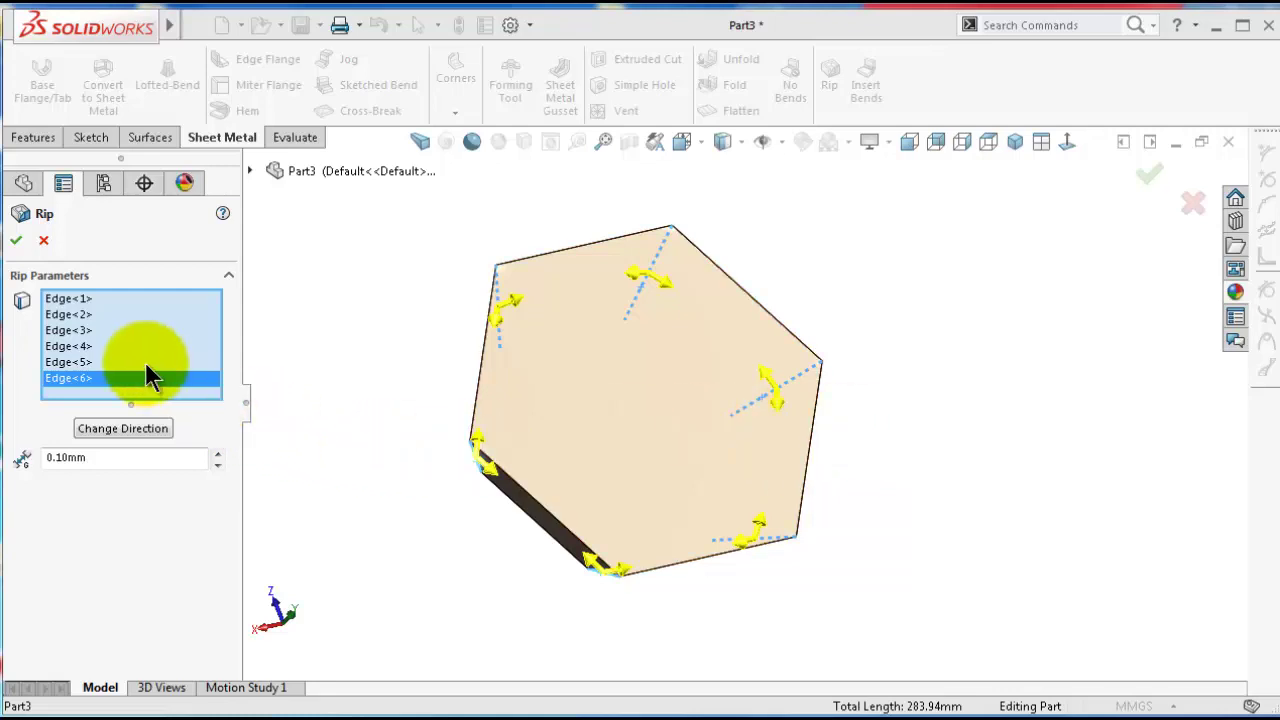
{"action": "left_click", "coordinate": [16, 240]}
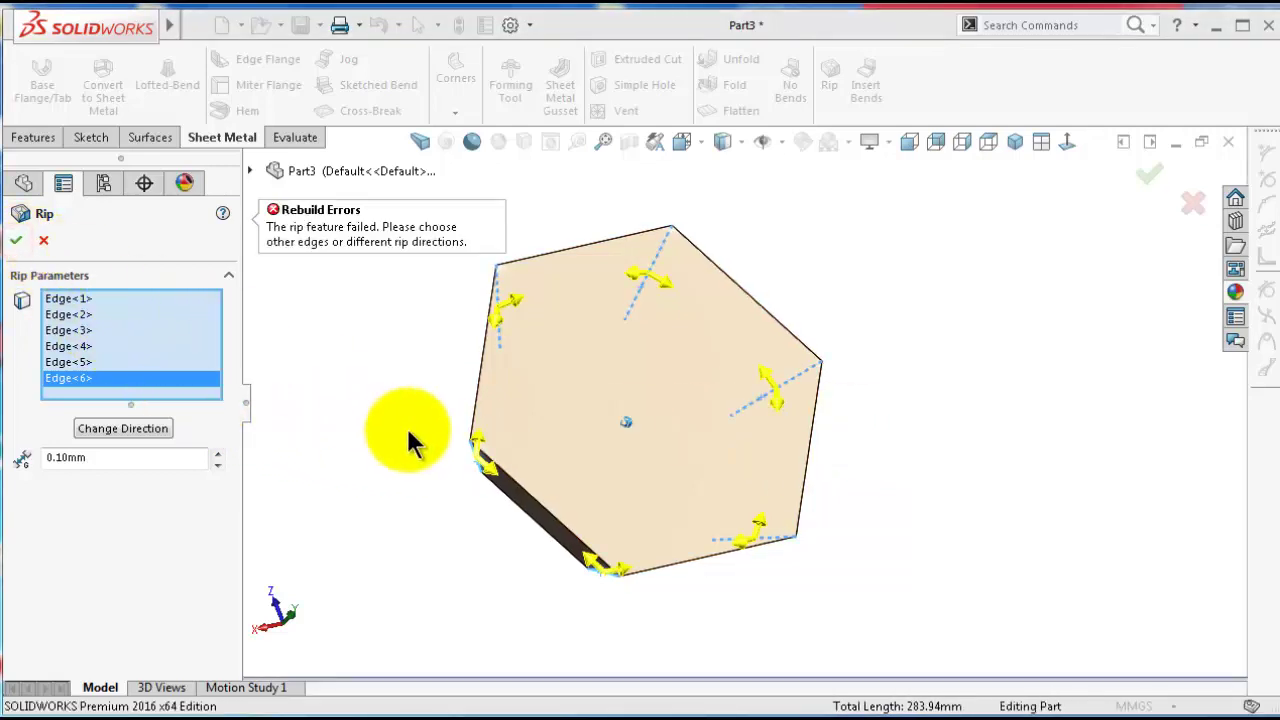
{"action": "middle_click_drag", "start_coordinate": [355, 305], "coordinate": [392, 278]}
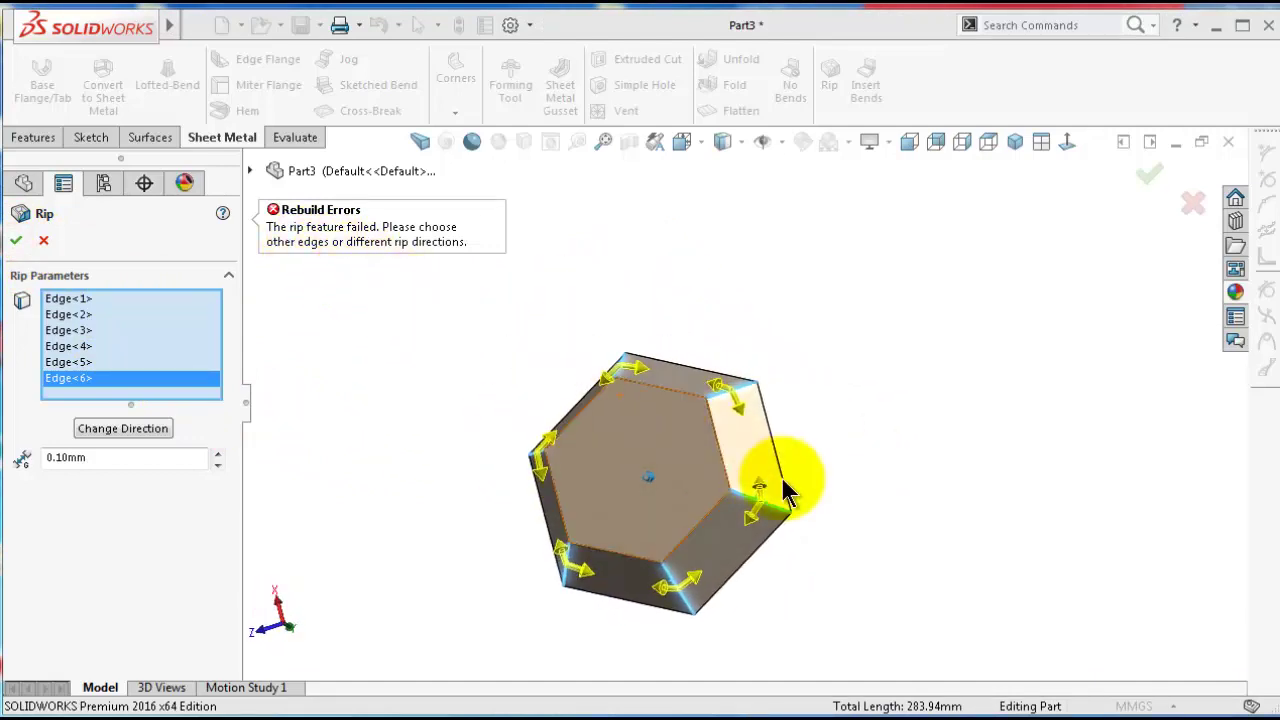
{"action": "left_click", "coordinate": [43, 241]}
Shell the drafted hexagonal solid to a 1 mm wall thickness, removing its large hexagonal face
{"action": "mouse_move", "coordinate": [508, 422]}
{"action": "middle_mouse_down"}
{"action": "mouse_move", "coordinate": [697, 448]}
{"action": "mouse_move", "coordinate": [686, 435]}
{"action": "middle_mouse_up"}
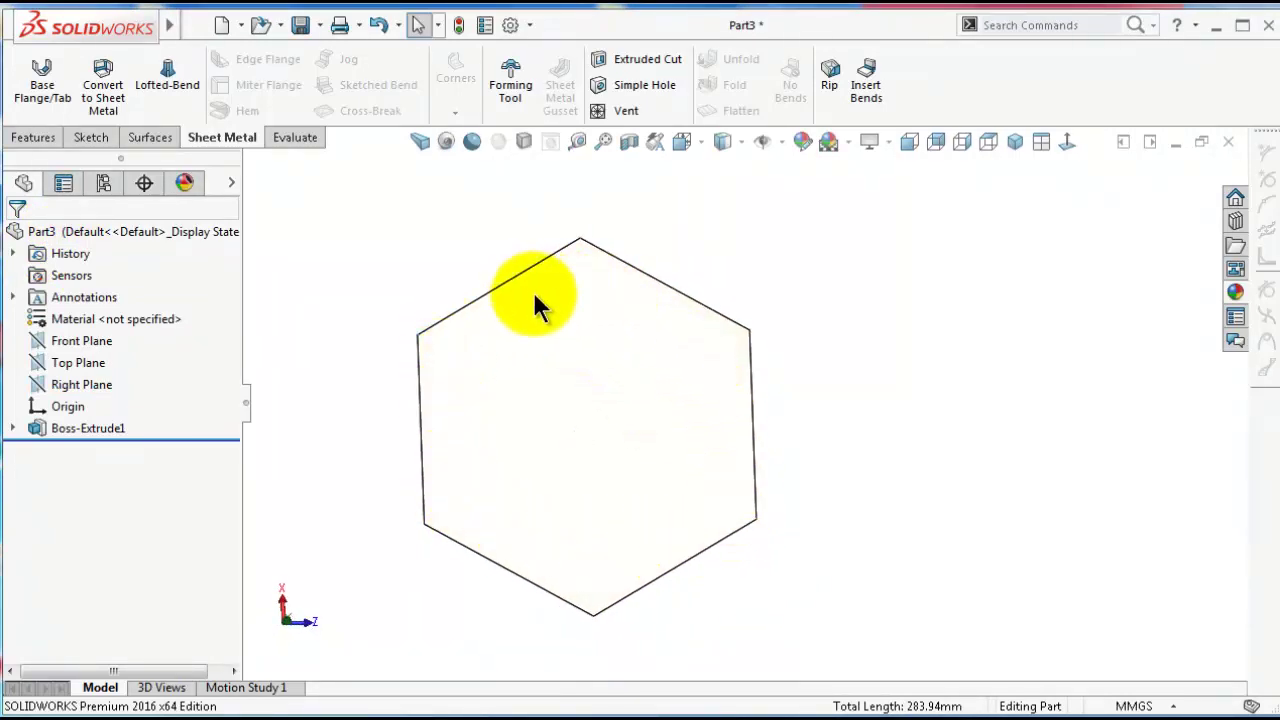
{"action": "middle_click_drag", "start_coordinate": [550, 309], "coordinate": [540, 275]}
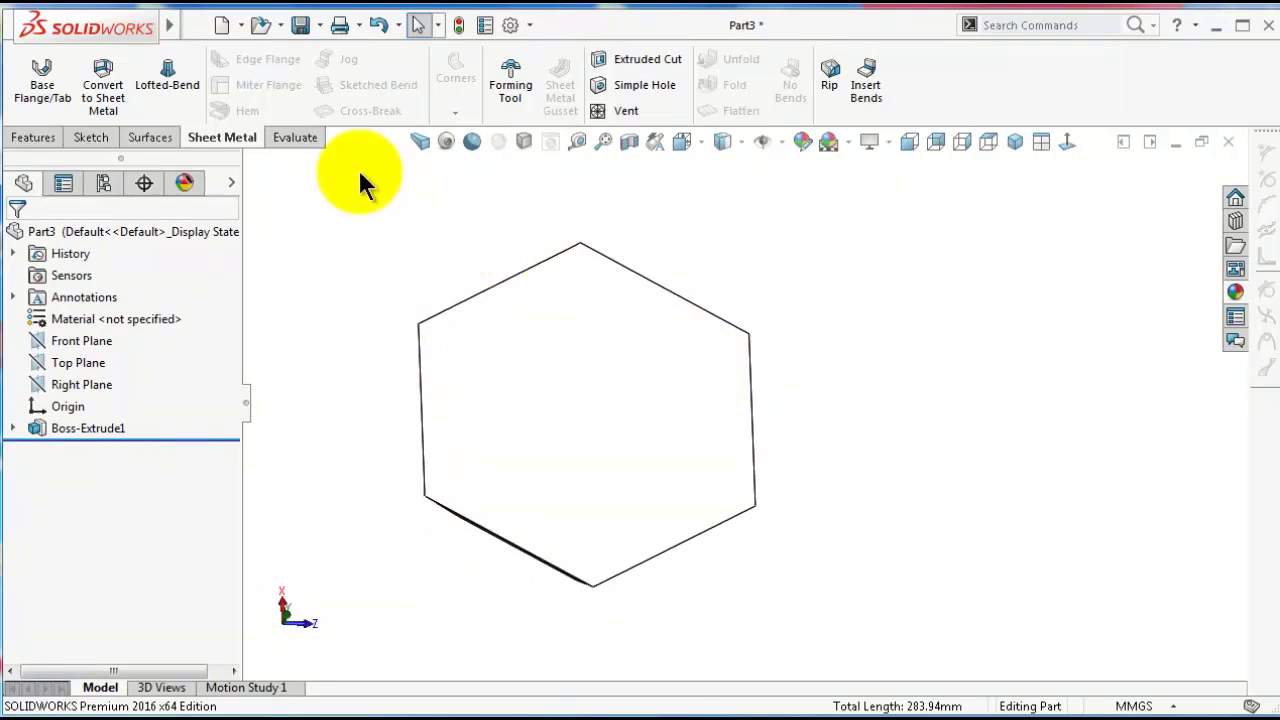
{"action": "left_click", "coordinate": [36, 135]}
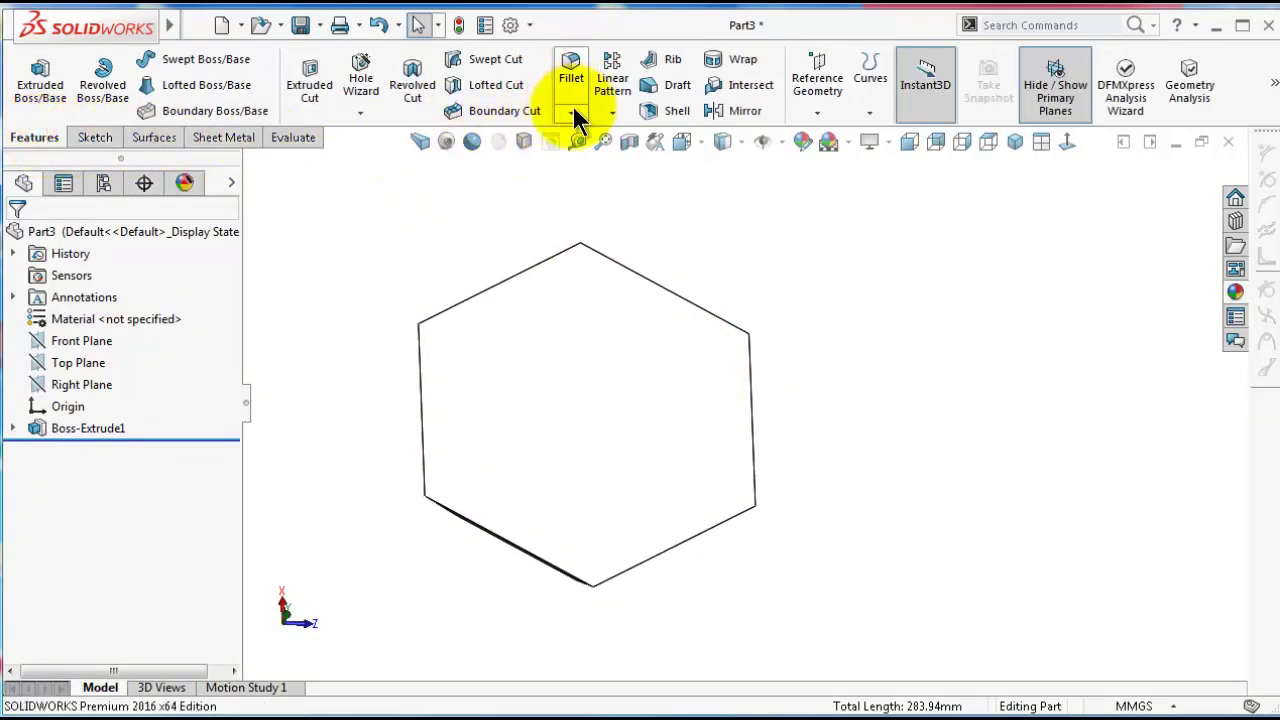
{"action": "left_click", "coordinate": [656, 113]}
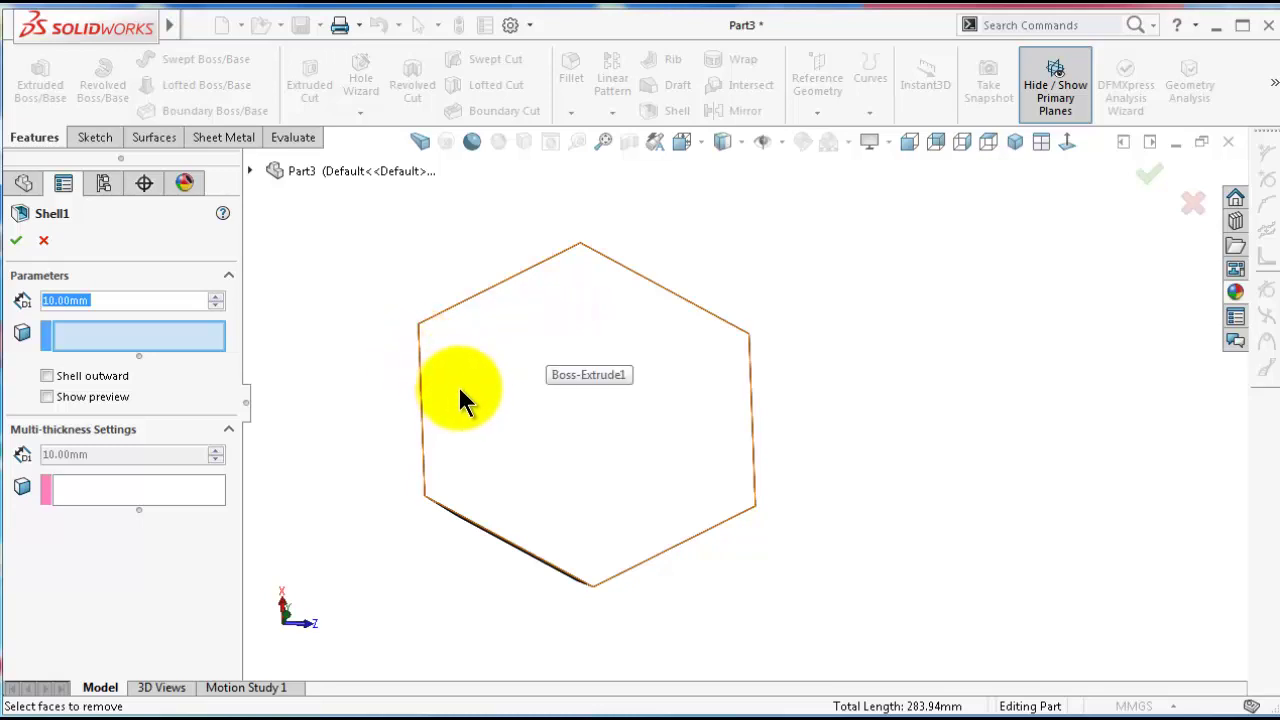
{"action": "mouse_move", "coordinate": [460, 385]}
{"action": "middle_mouse_down"}
{"action": "mouse_move", "coordinate": [689, 417]}
{"action": "mouse_move", "coordinate": [706, 406]}
{"action": "mouse_move", "coordinate": [609, 374]}
{"action": "middle_mouse_up"}
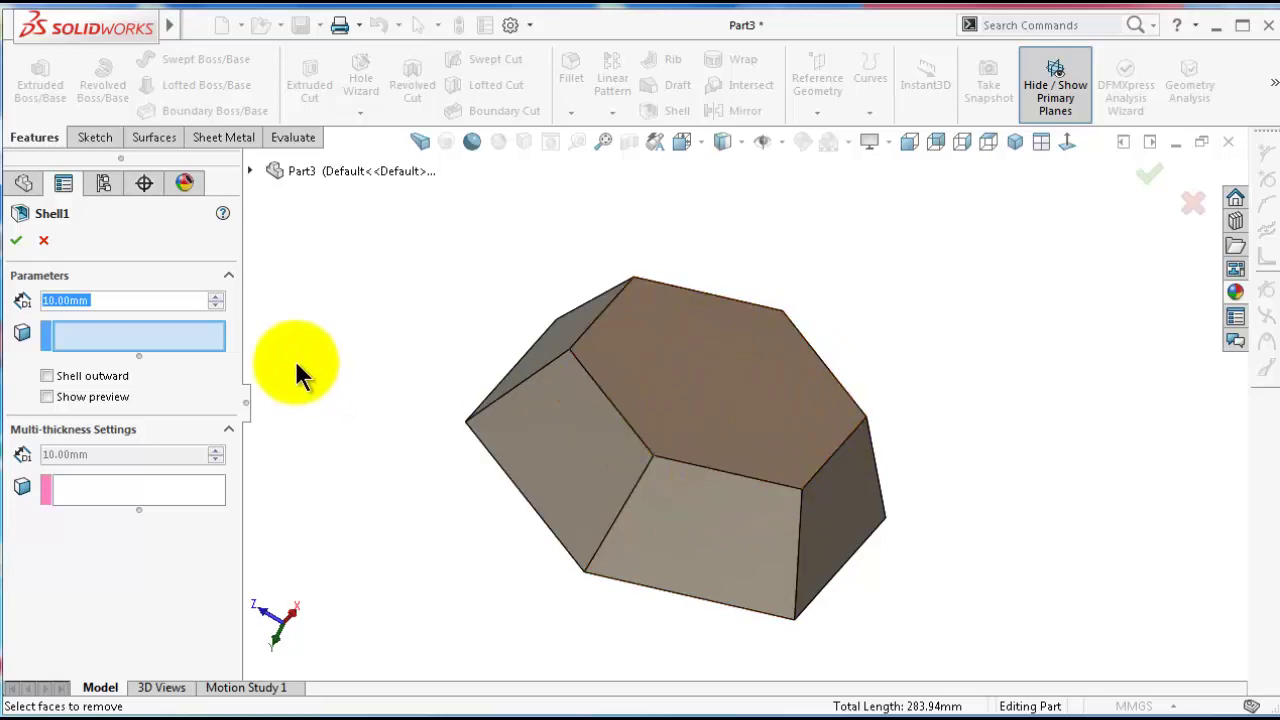
{"action": "middle_click_drag", "start_coordinate": [470, 452], "coordinate": [500, 462]}
{"action": "type", "text": "1"}
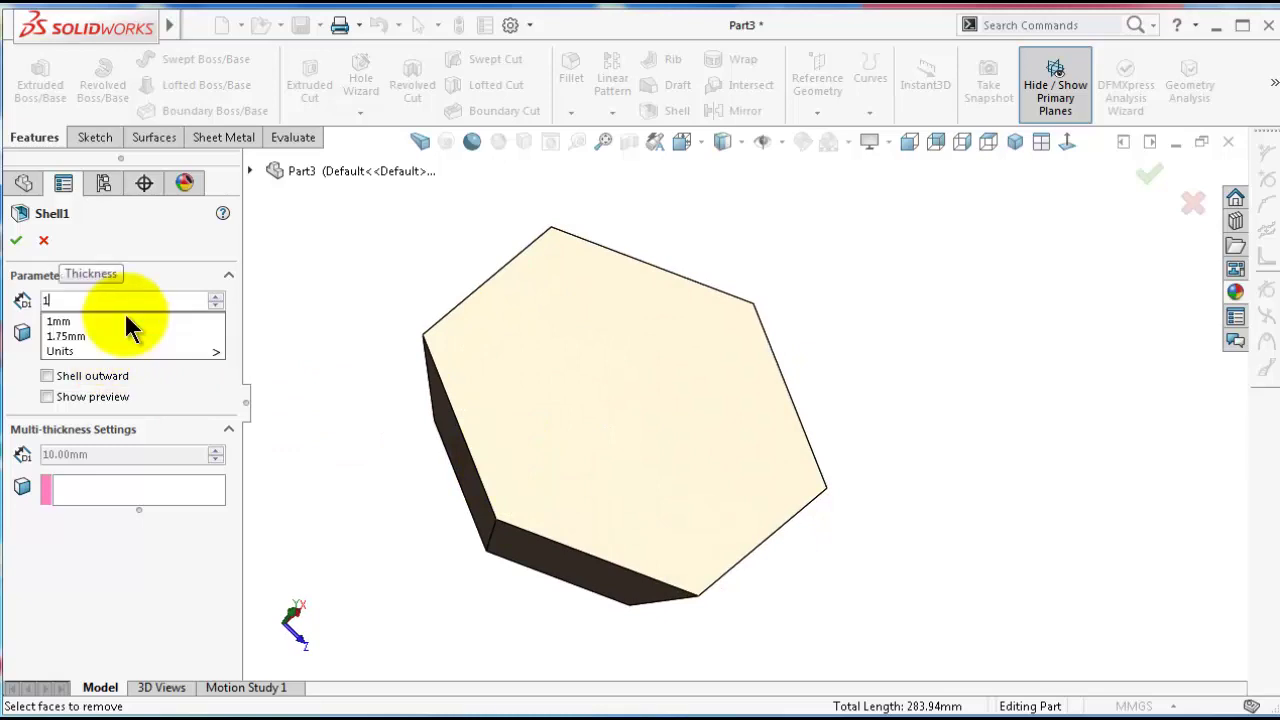
{"action": "left_click", "coordinate": [316, 281]}
{"action": "left_click", "coordinate": [560, 381]}
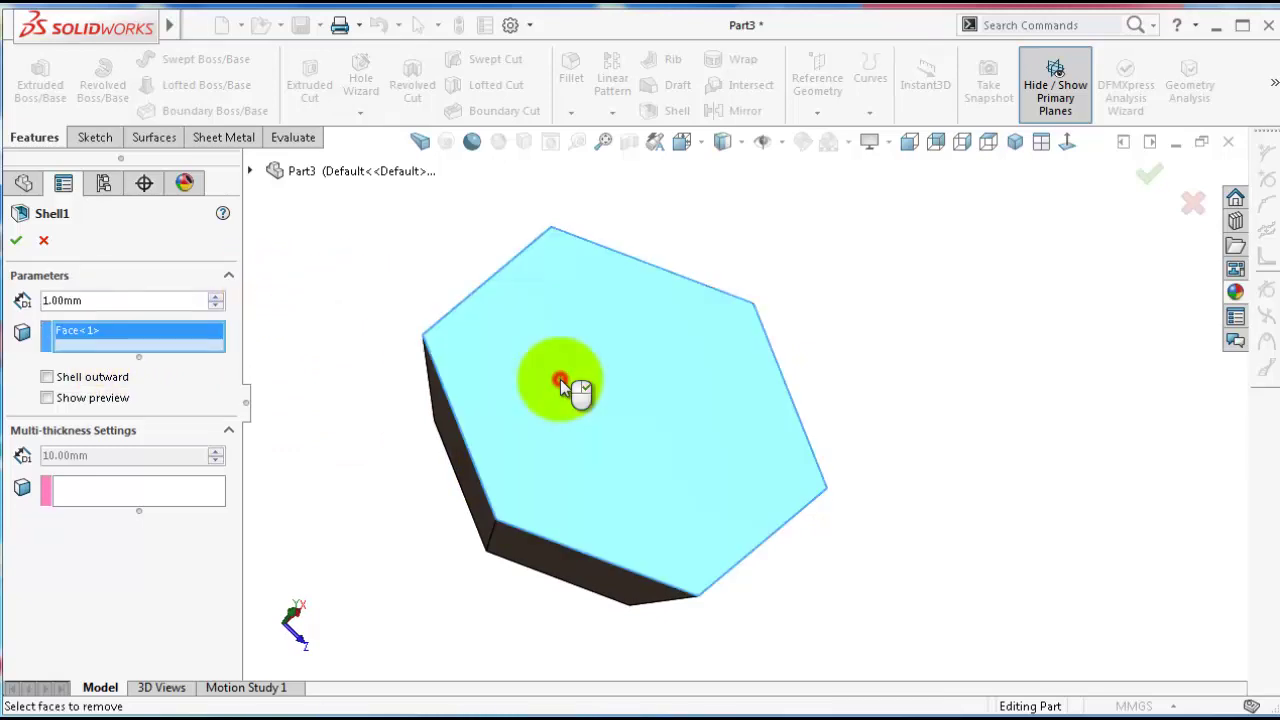
{"action": "right_click", "coordinate": [560, 380]}
Start a sheet metal Rip on the shelled hexagonal part, ready for selecting edges on its closed side
{"action": "middle_click_drag", "start_coordinate": [823, 483], "coordinate": [817, 484]}
{"action": "key", "text": "Up"}
{"action": "key", "text": "Up"}
{"action": "key", "text": "Up"}
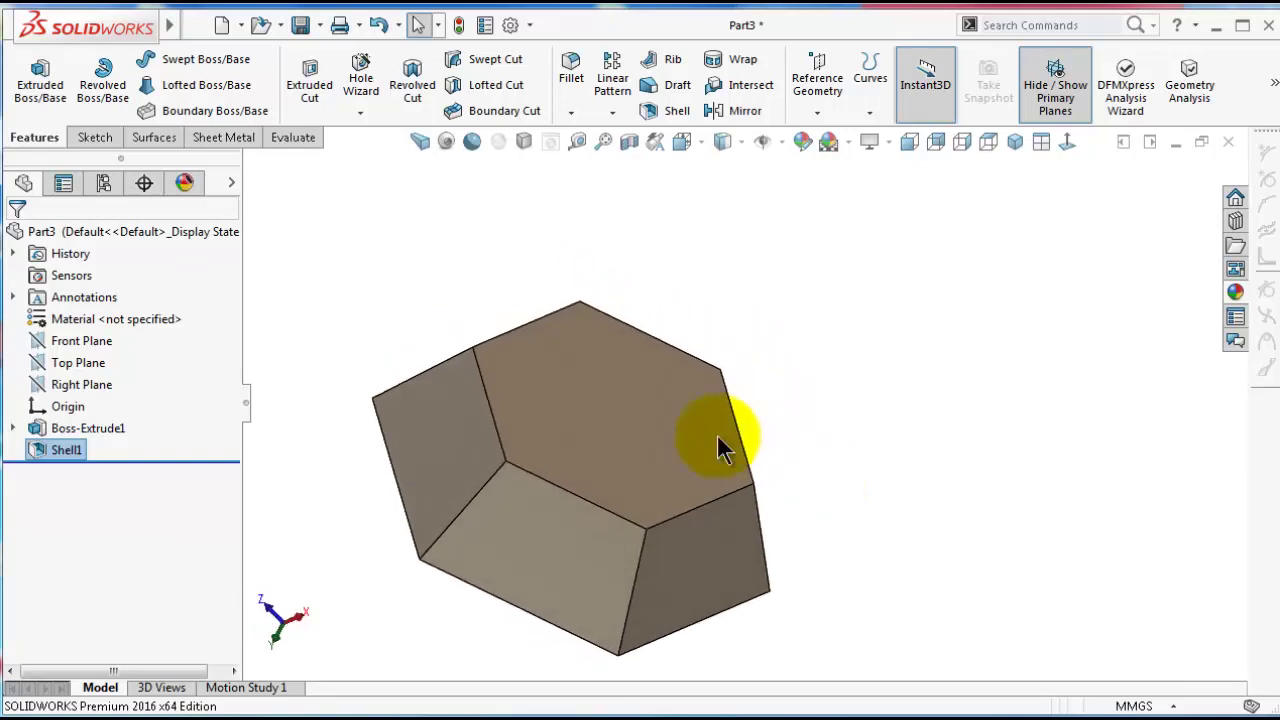
{"action": "middle_click_drag", "start_coordinate": [754, 543], "coordinate": [749, 488]}
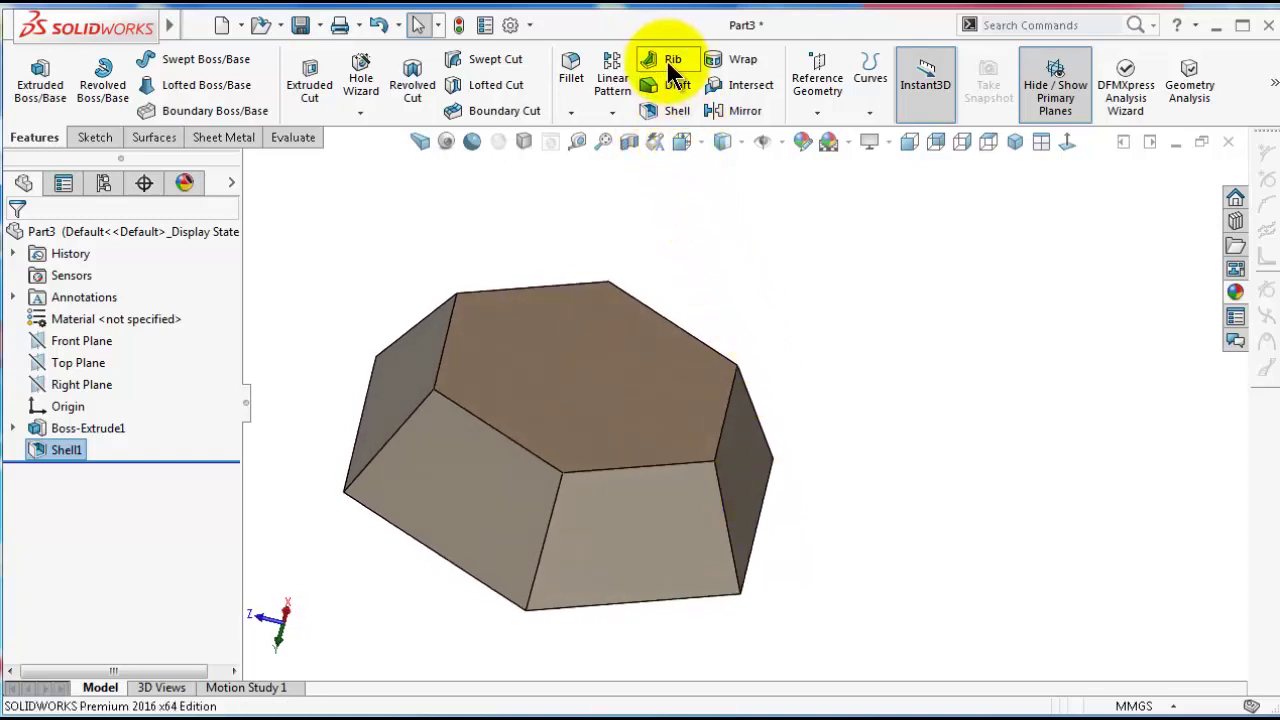
{"action": "left_click", "coordinate": [222, 137]}
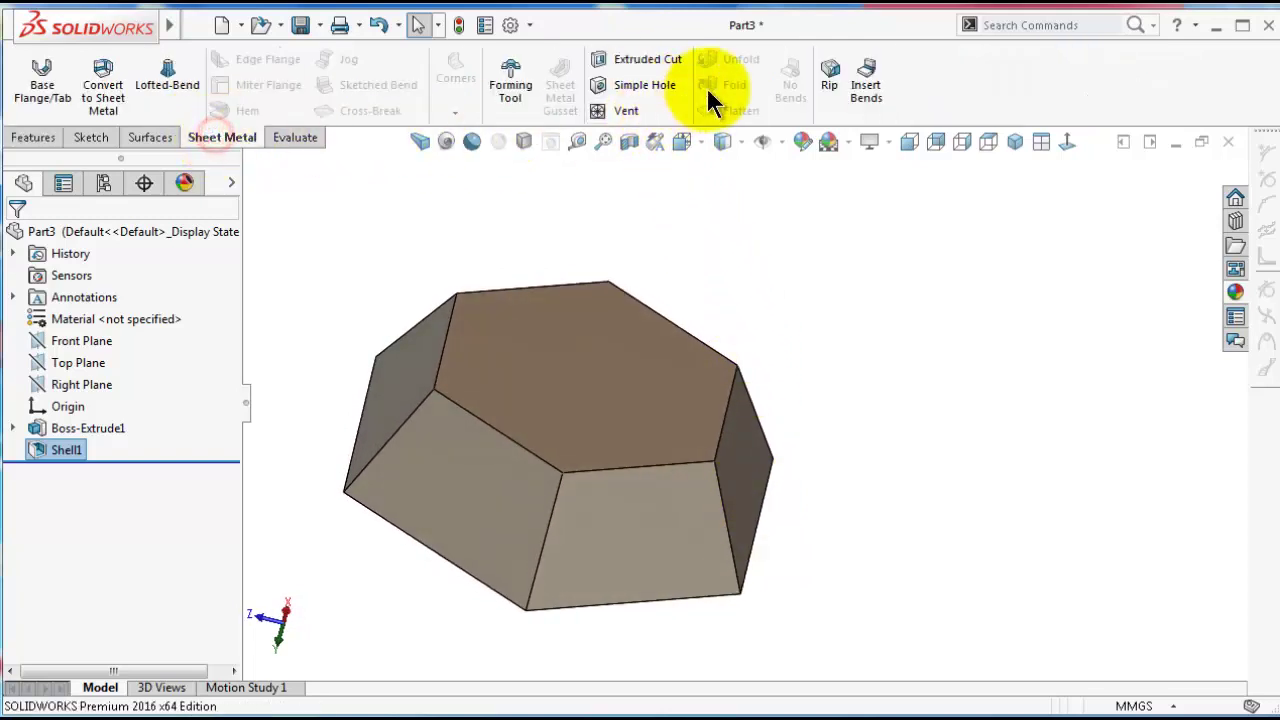
{"action": "left_click", "coordinate": [822, 72]}
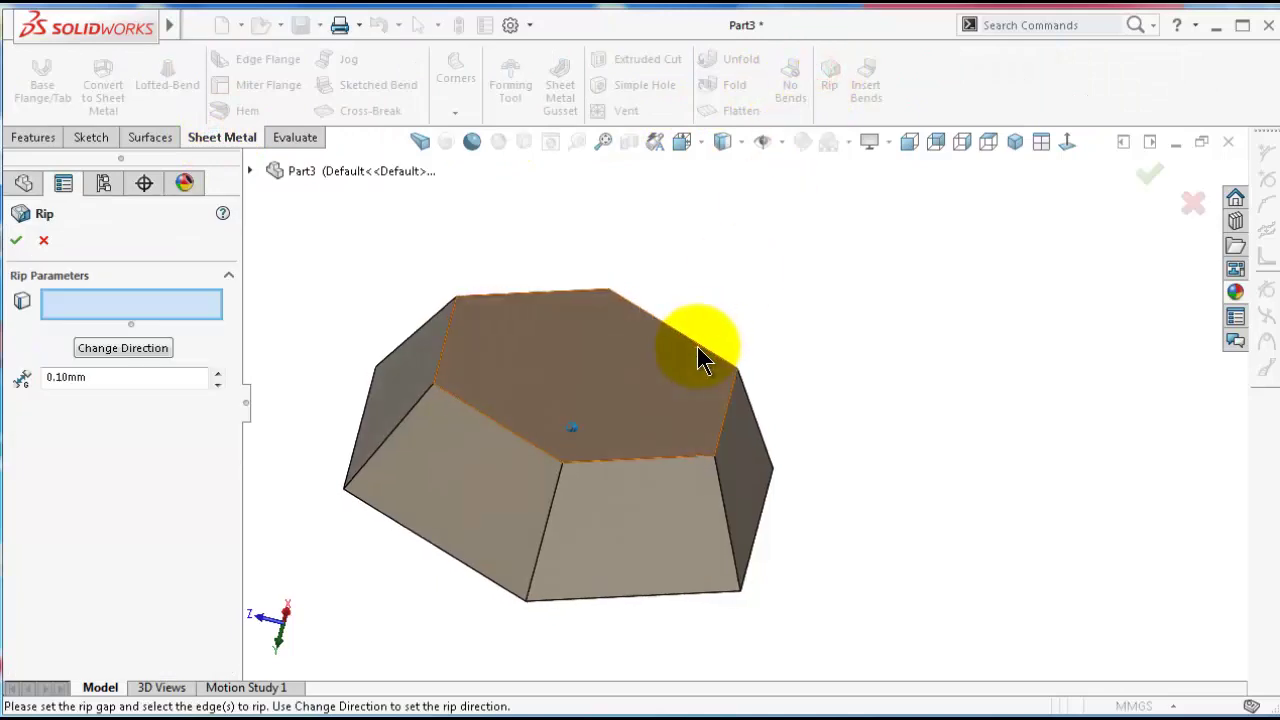
{"action": "middle_click_drag", "start_coordinate": [793, 476], "coordinate": [790, 480]}
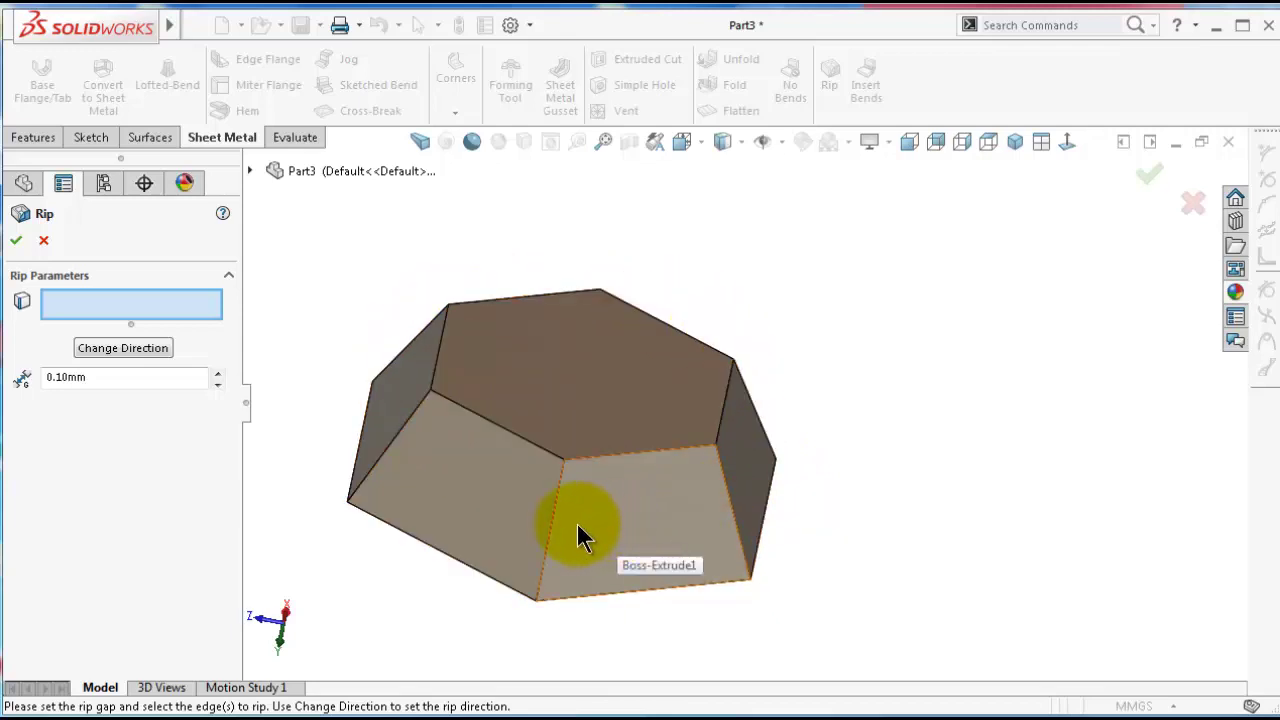
{"action": "left_click", "coordinate": [94, 297]}
Select the six slanted edges between the side faces as the edges to rip
{"action": "left_click", "coordinate": [421, 402]}
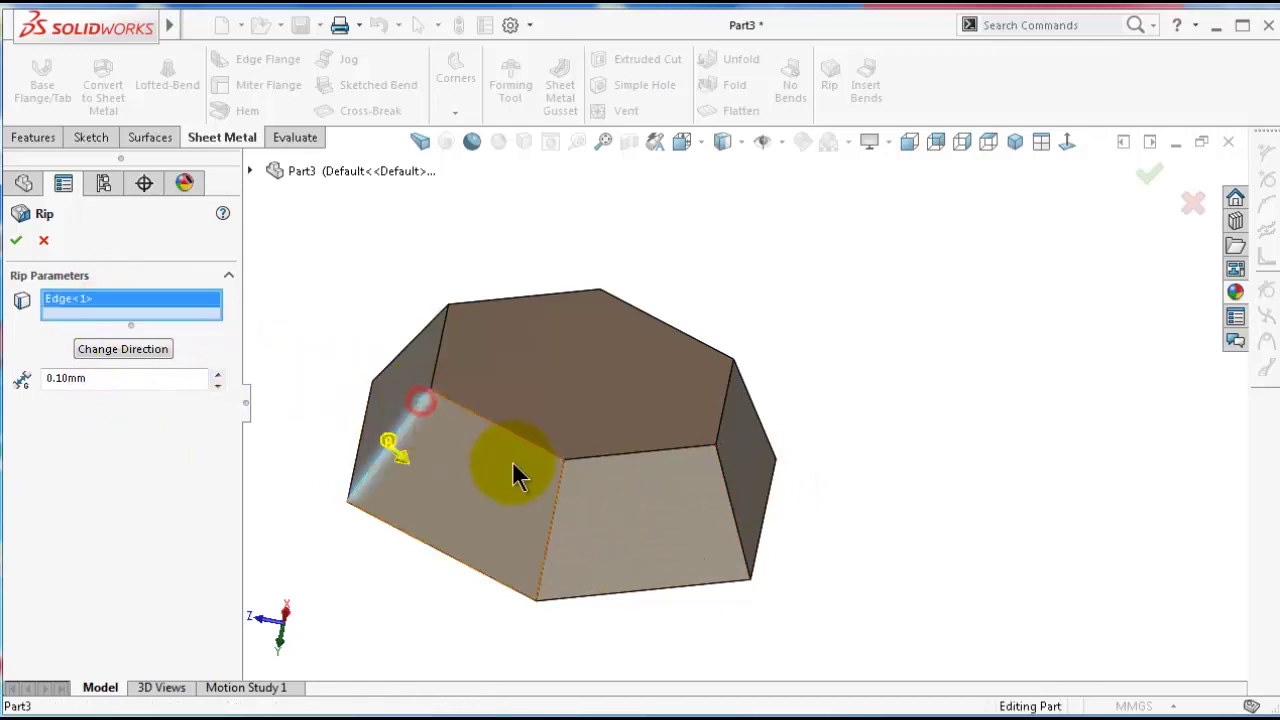
{"action": "left_click", "coordinate": [558, 484]}
{"action": "left_click", "coordinate": [729, 493]}
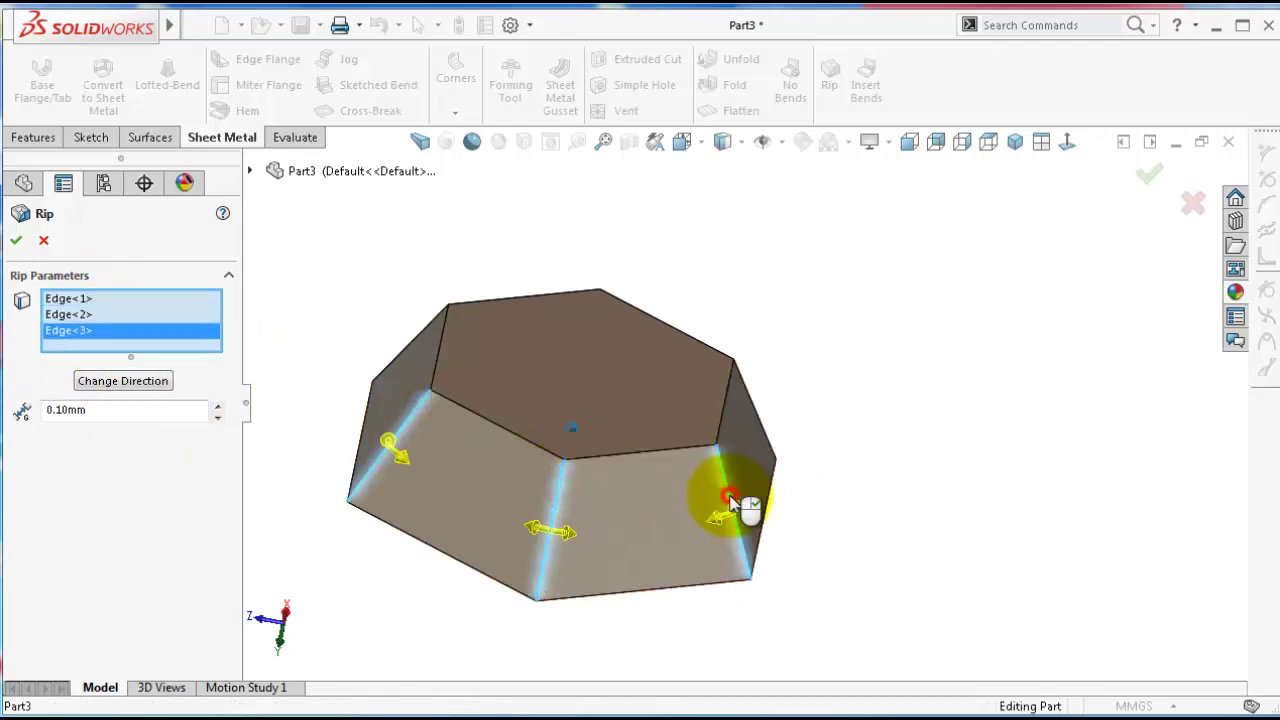
{"action": "middle_click_drag", "start_coordinate": [737, 508], "coordinate": [817, 391]}
{"action": "left_click", "coordinate": [763, 432]}
{"action": "left_click", "coordinate": [760, 464]}
{"action": "left_click", "coordinate": [782, 454]}
Add the six edges around the small hexagonal face to the rip selection
{"action": "left_click", "coordinate": [808, 416]}
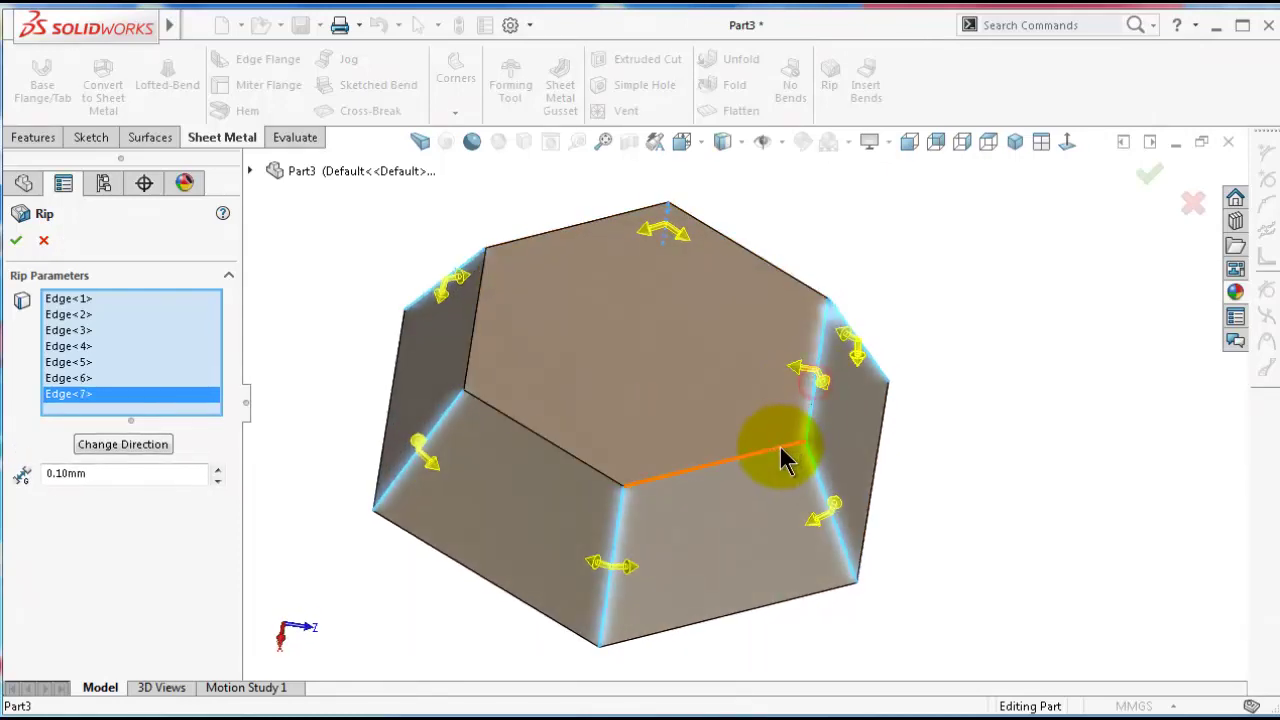
{"action": "left_click", "coordinate": [781, 449]}
{"action": "left_click", "coordinate": [602, 487]}
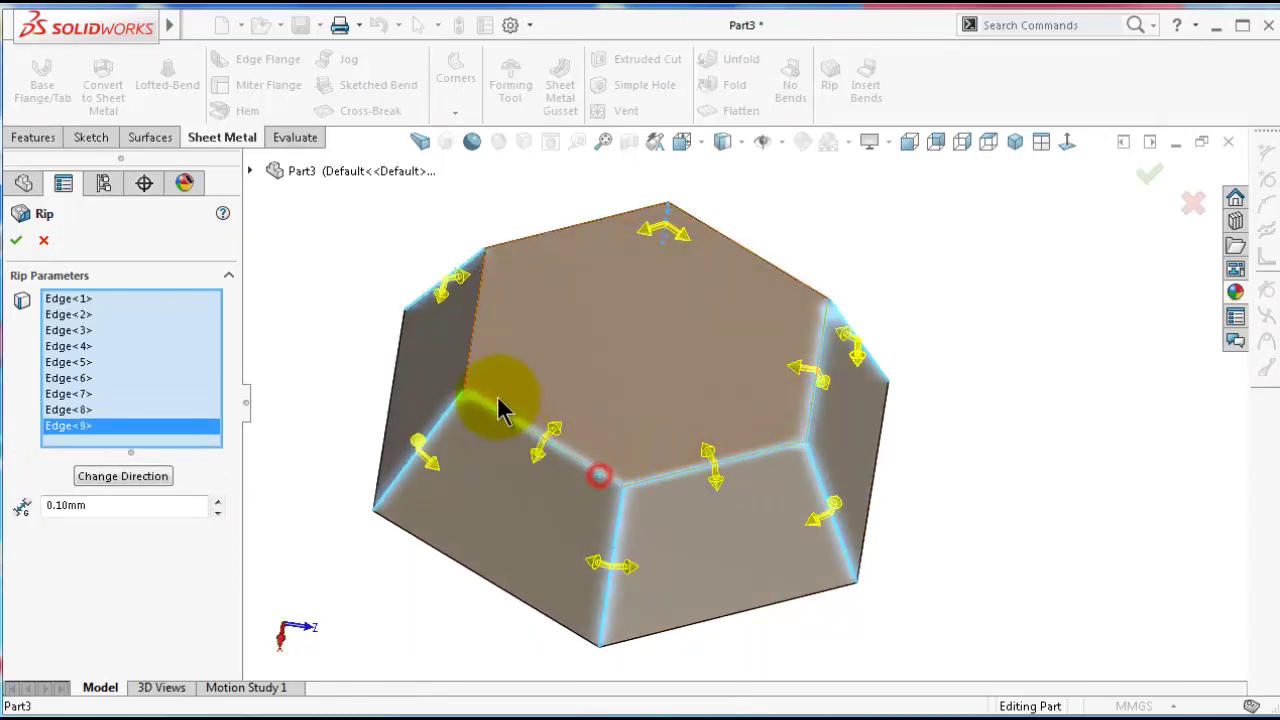
{"action": "left_click", "coordinate": [473, 367]}
{"action": "middle_click_drag", "start_coordinate": [551, 294], "coordinate": [637, 235]}
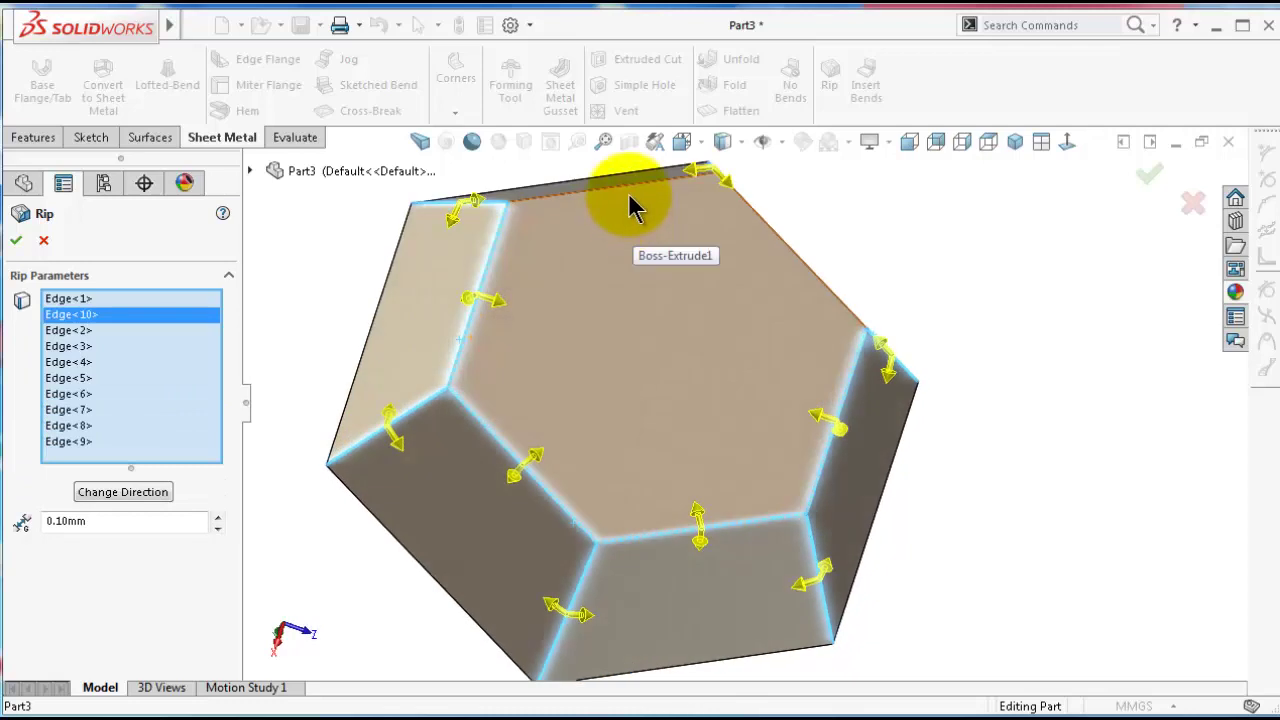
{"action": "left_click", "coordinate": [631, 199]}
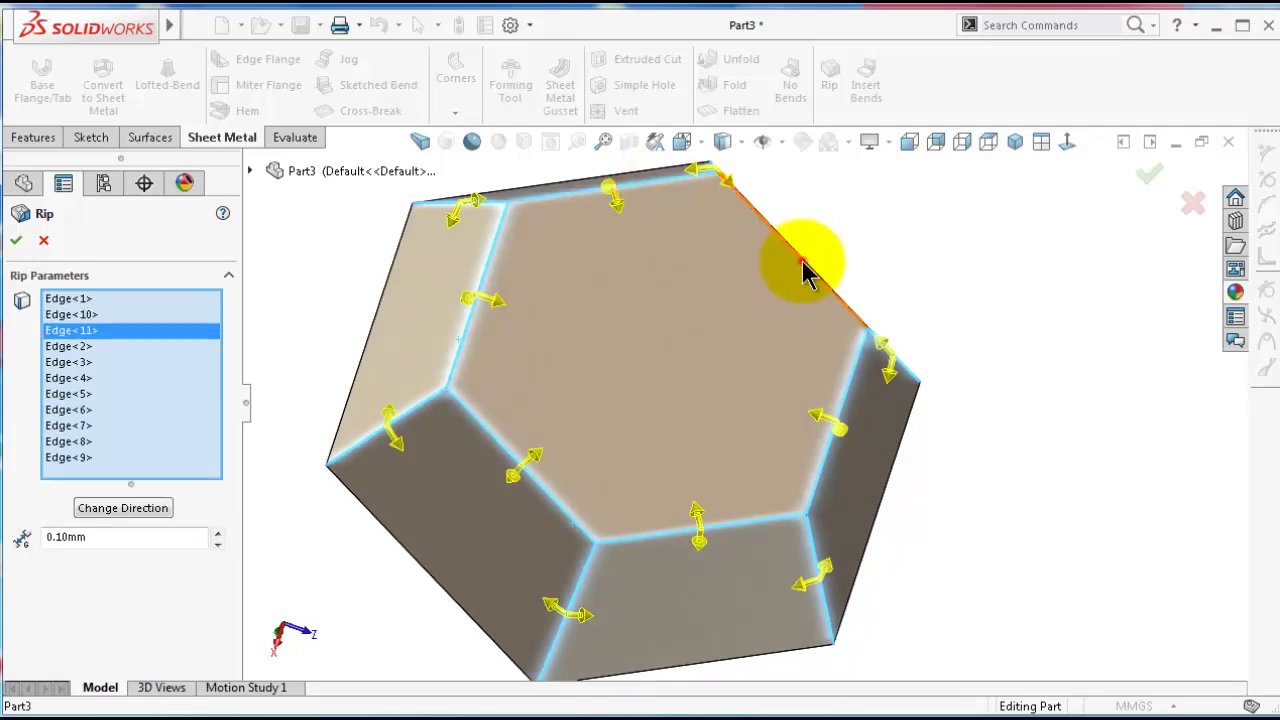
{"action": "left_click", "coordinate": [805, 268]}
Try to apply the rip to all twelve edges with a 0.10 mm gap, and clear the edge selection
{"action": "left_click", "coordinate": [16, 240]}
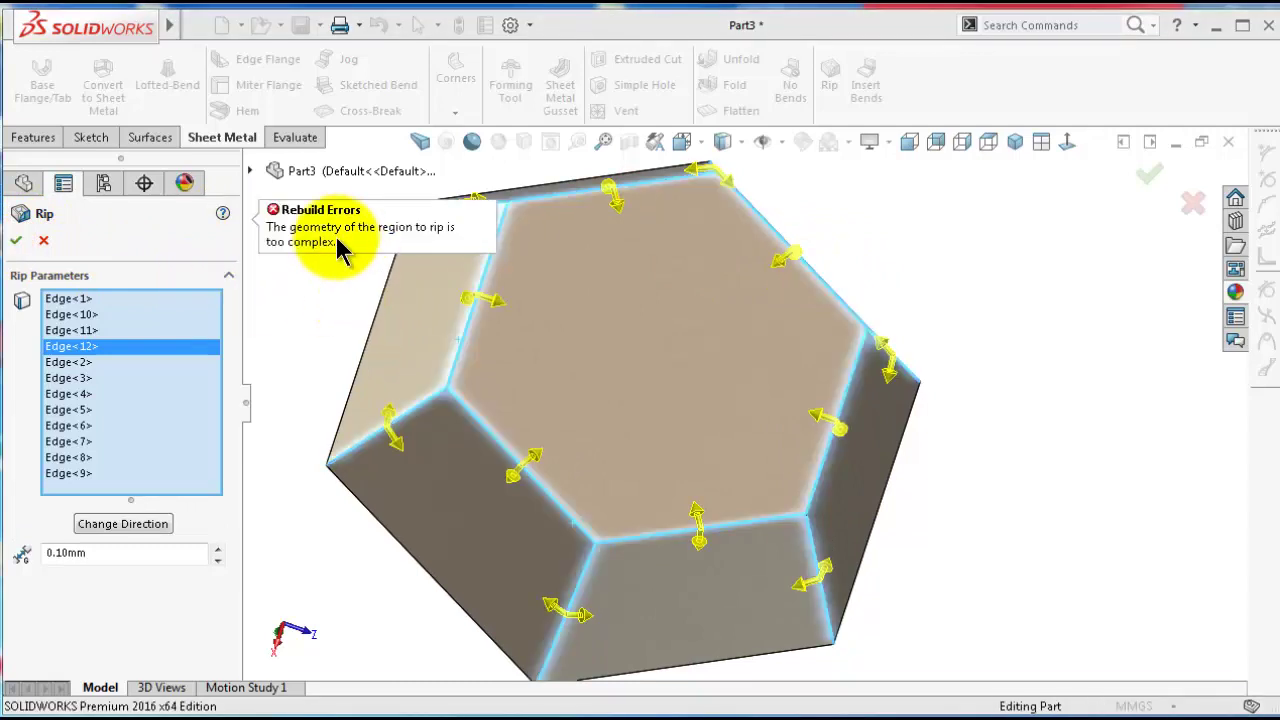
{"action": "left_click", "coordinate": [309, 328]}
{"action": "middle_click_drag", "start_coordinate": [417, 376], "coordinate": [418, 378]}
{"action": "right_click", "coordinate": [148, 446]}
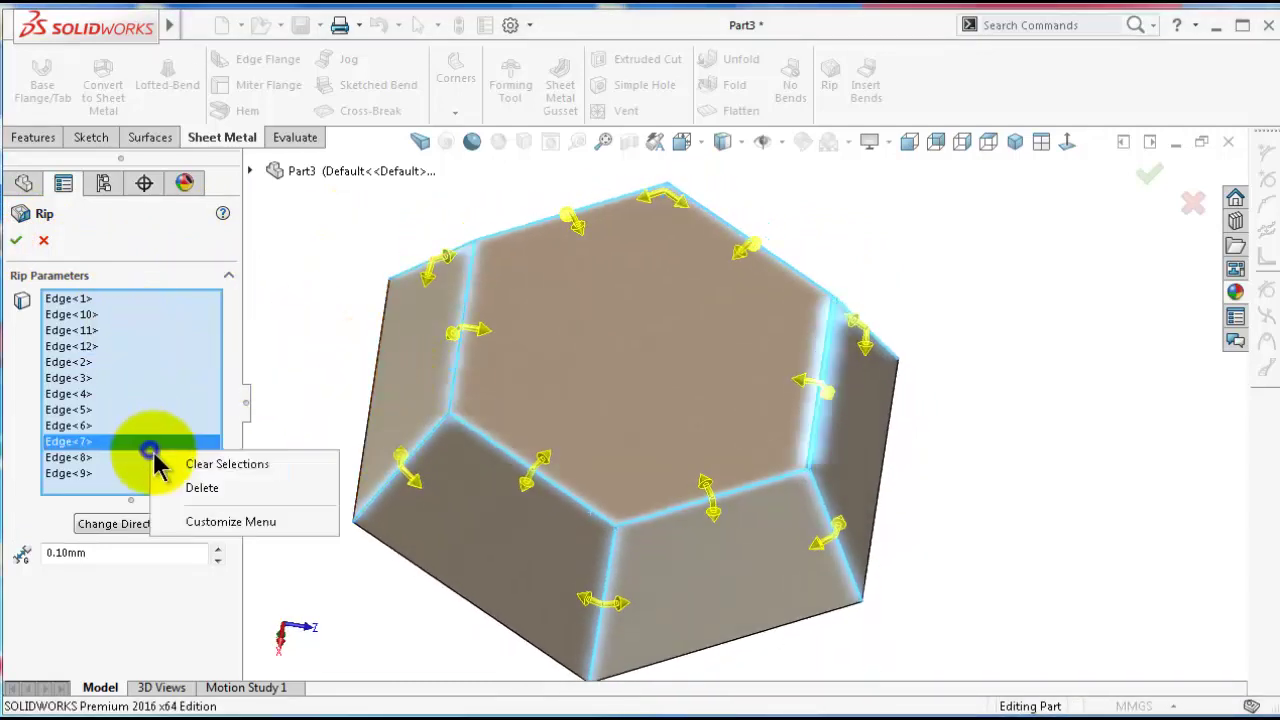
{"action": "left_click", "coordinate": [188, 463]}
Rip the two slanted edges on either side of one side face with a 0.10 mm gap
{"action": "middle_click_drag", "start_coordinate": [590, 531], "coordinate": [703, 550]}
{"action": "key", "text": "Left"}
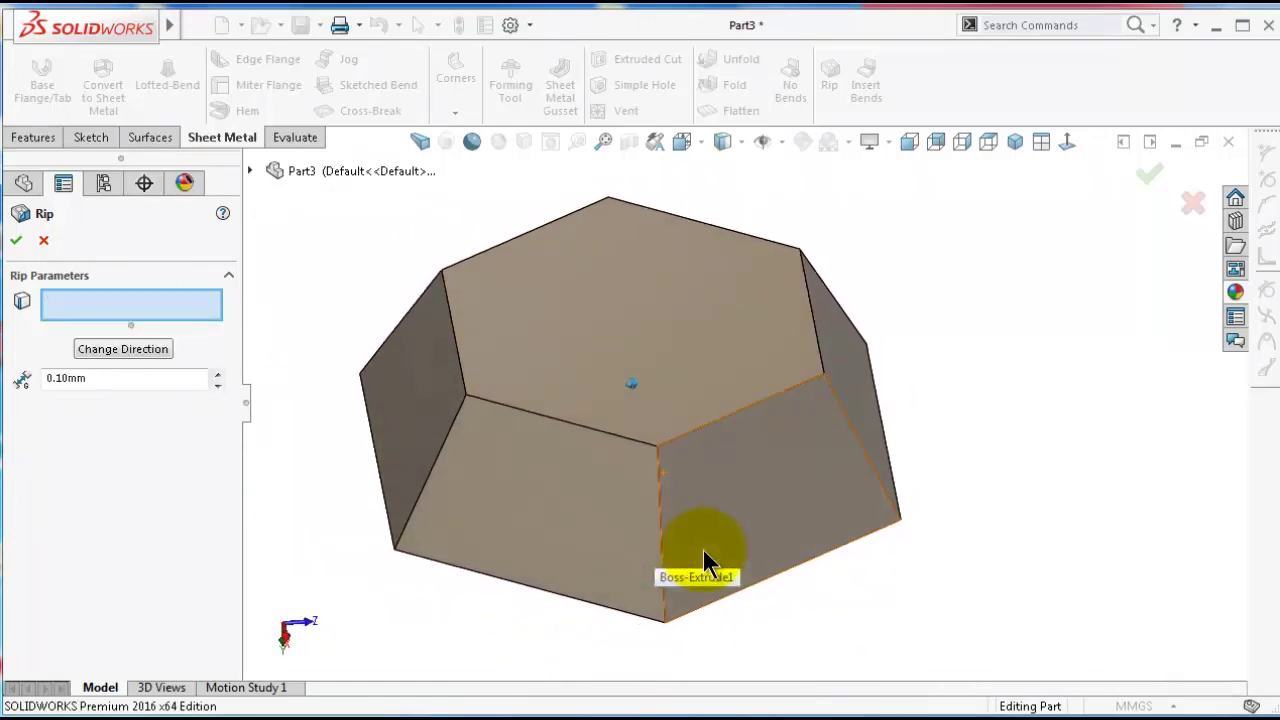
{"action": "left_click", "coordinate": [661, 499]}
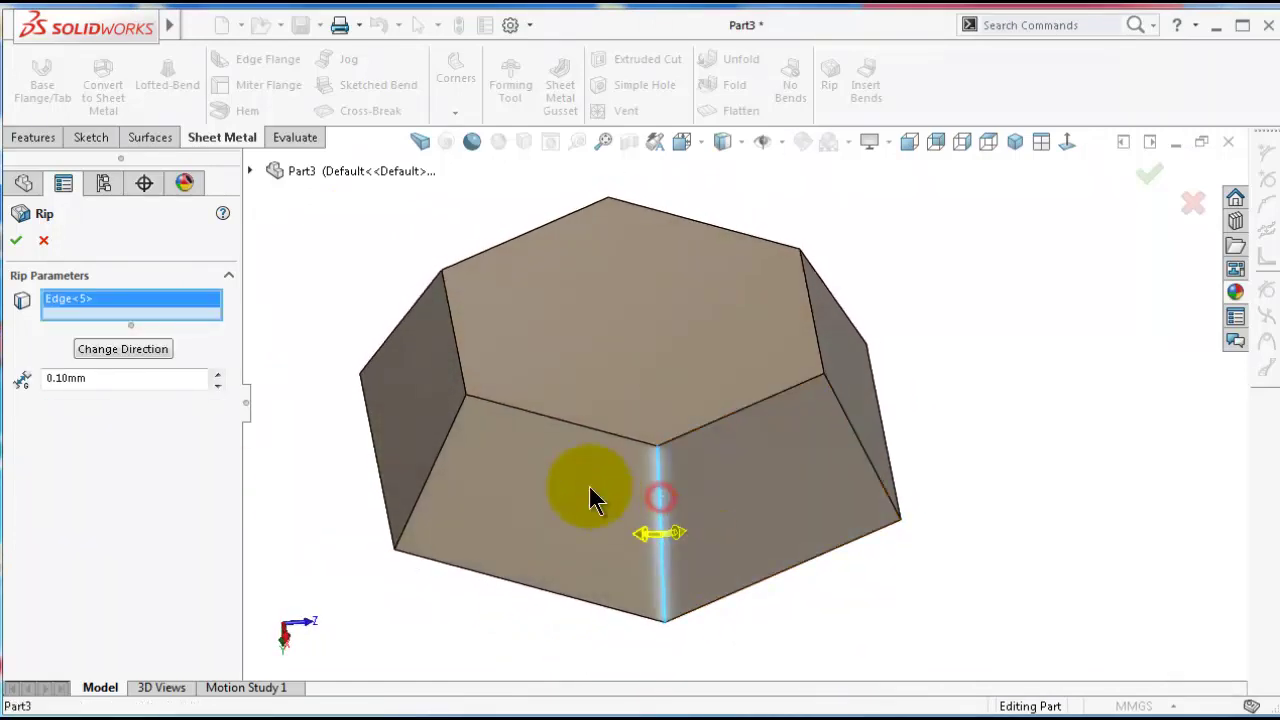
{"action": "left_click", "coordinate": [446, 459]}
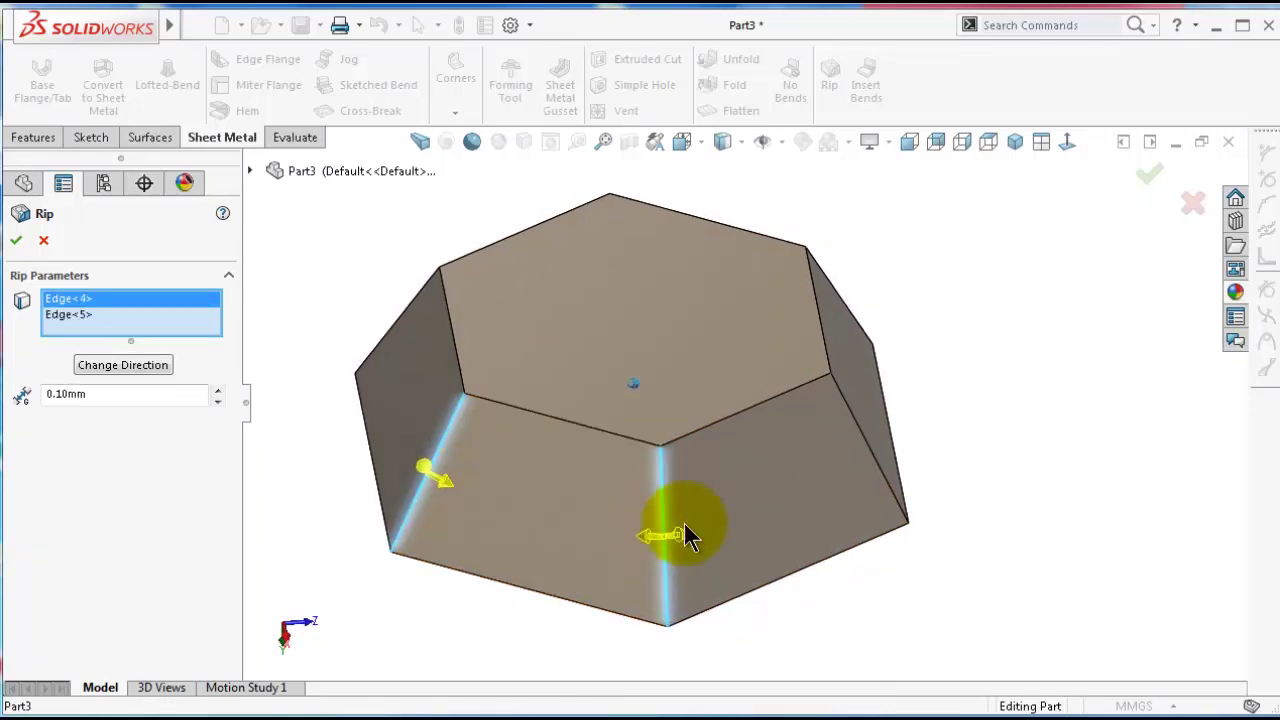
{"action": "scroll", "coordinate": [706, 530], "scroll_direction": "down", "scroll_amount": 5}
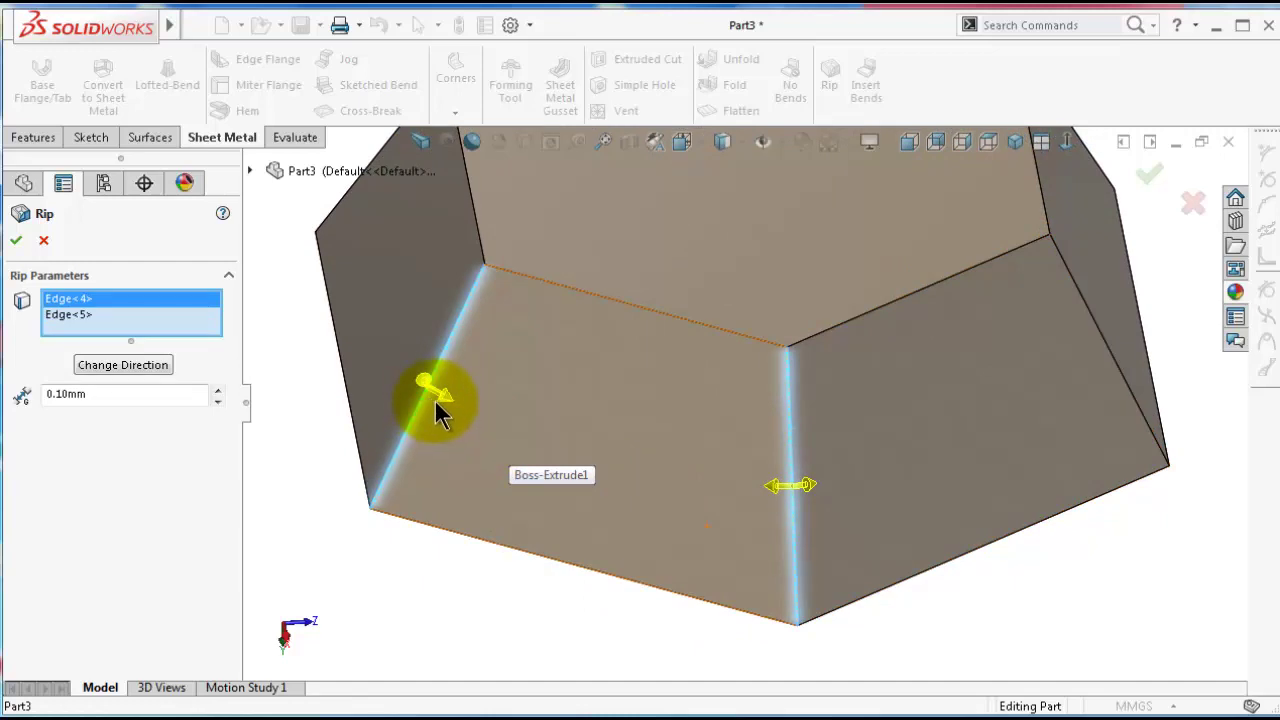
{"action": "scroll", "coordinate": [420, 391], "scroll_direction": "down", "scroll_amount": 2}
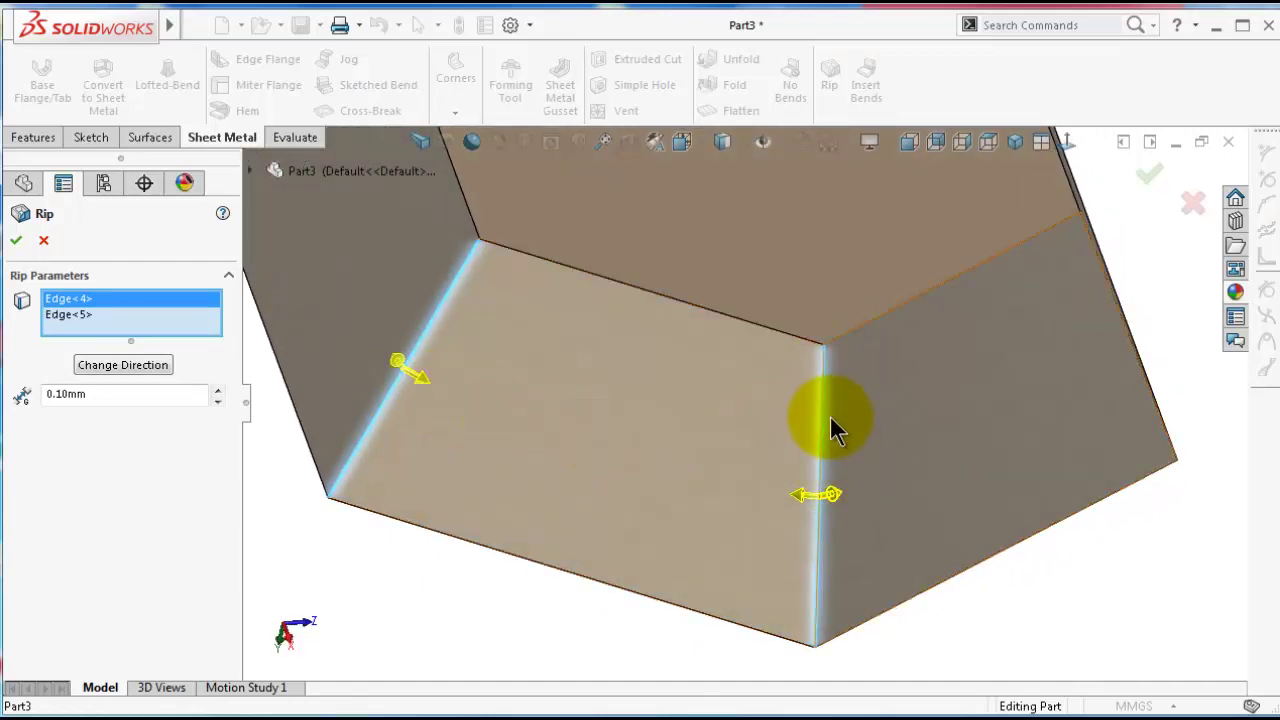
{"action": "scroll", "coordinate": [835, 425], "scroll_direction": "down", "scroll_amount": 3}
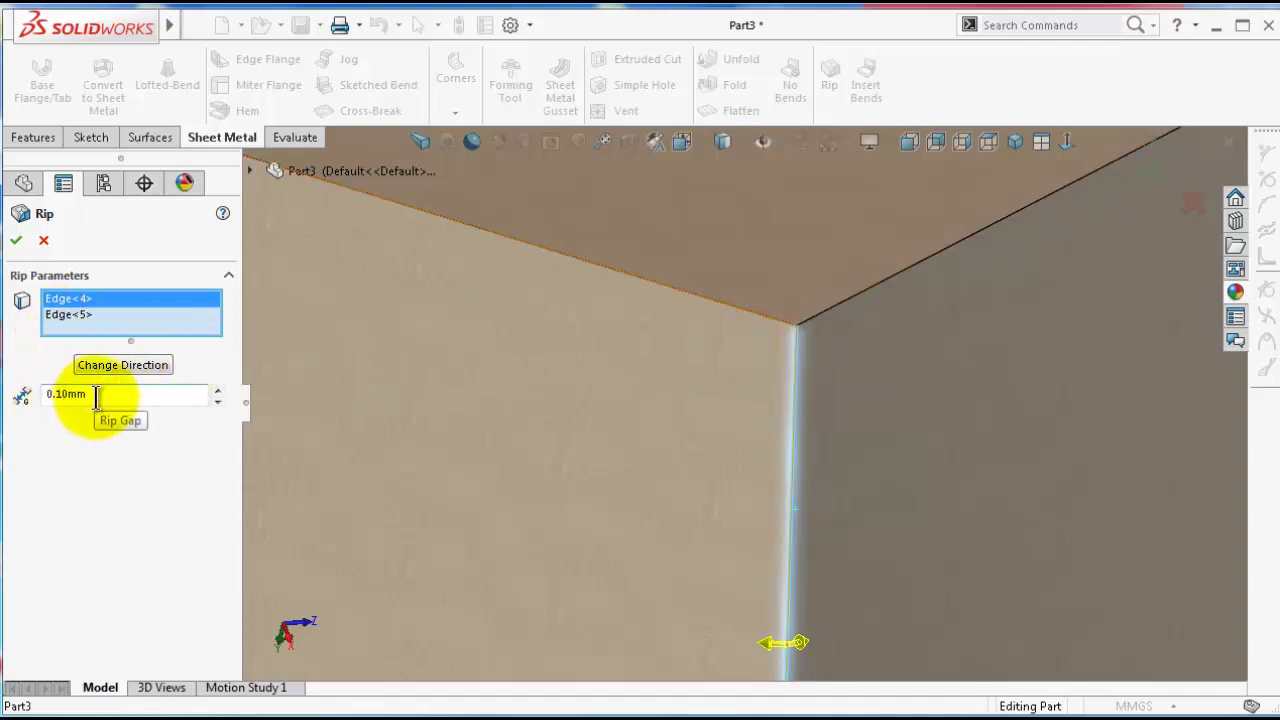
{"action": "left_click", "coordinate": [14, 242]}
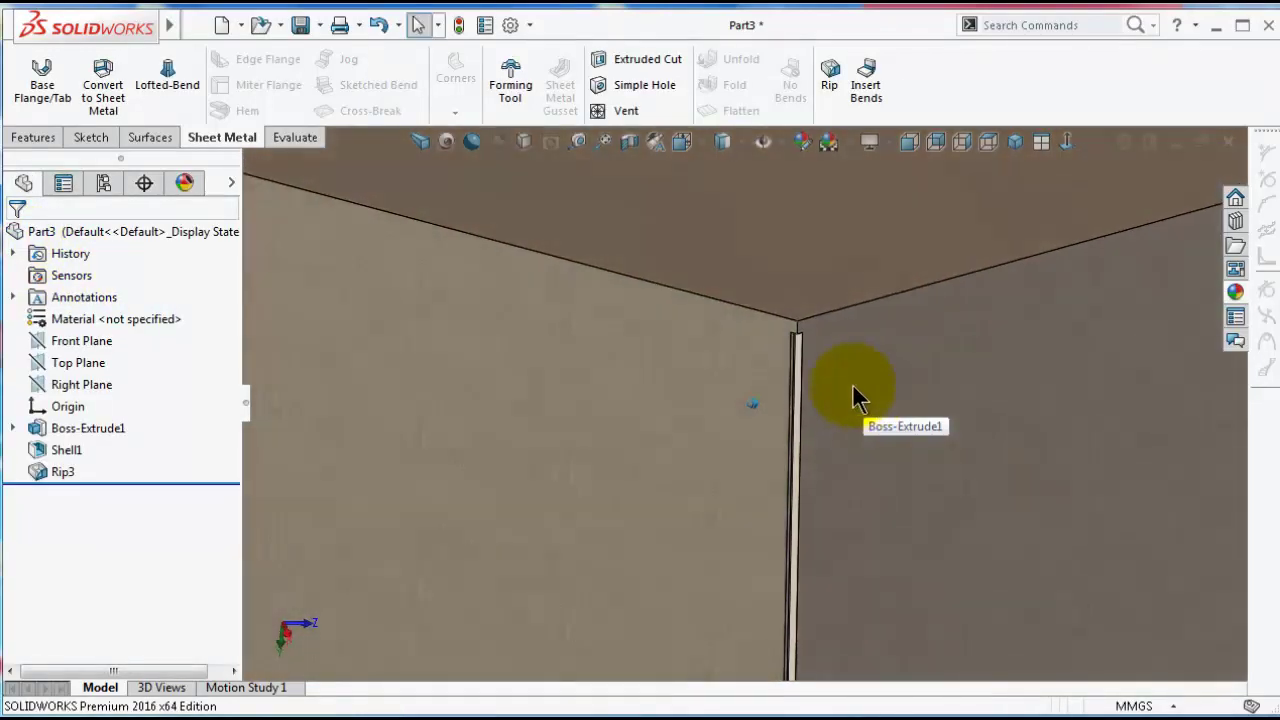
Examine the rip gaps along the two slanted edges of the shelled part
{"action": "scroll", "coordinate": [823, 367], "scroll_direction": "down", "scroll_amount": 3}
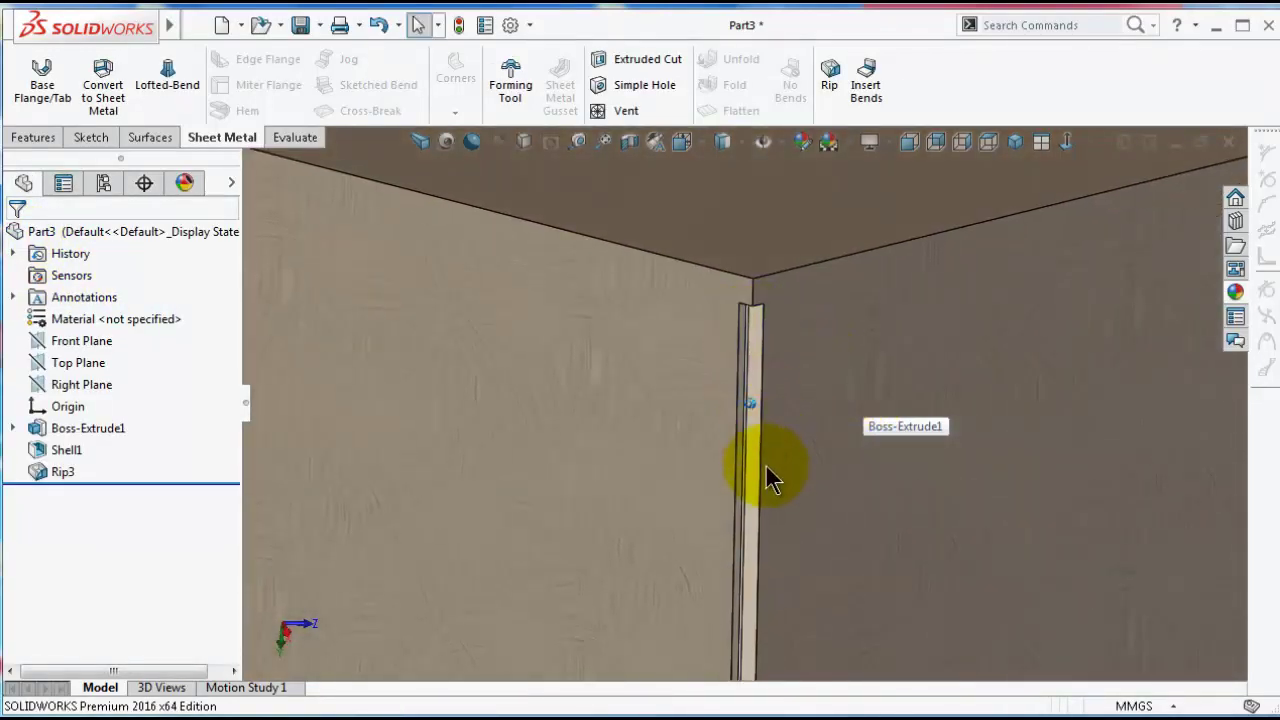
{"action": "scroll", "coordinate": [757, 440], "scroll_direction": "up", "scroll_amount": 5}
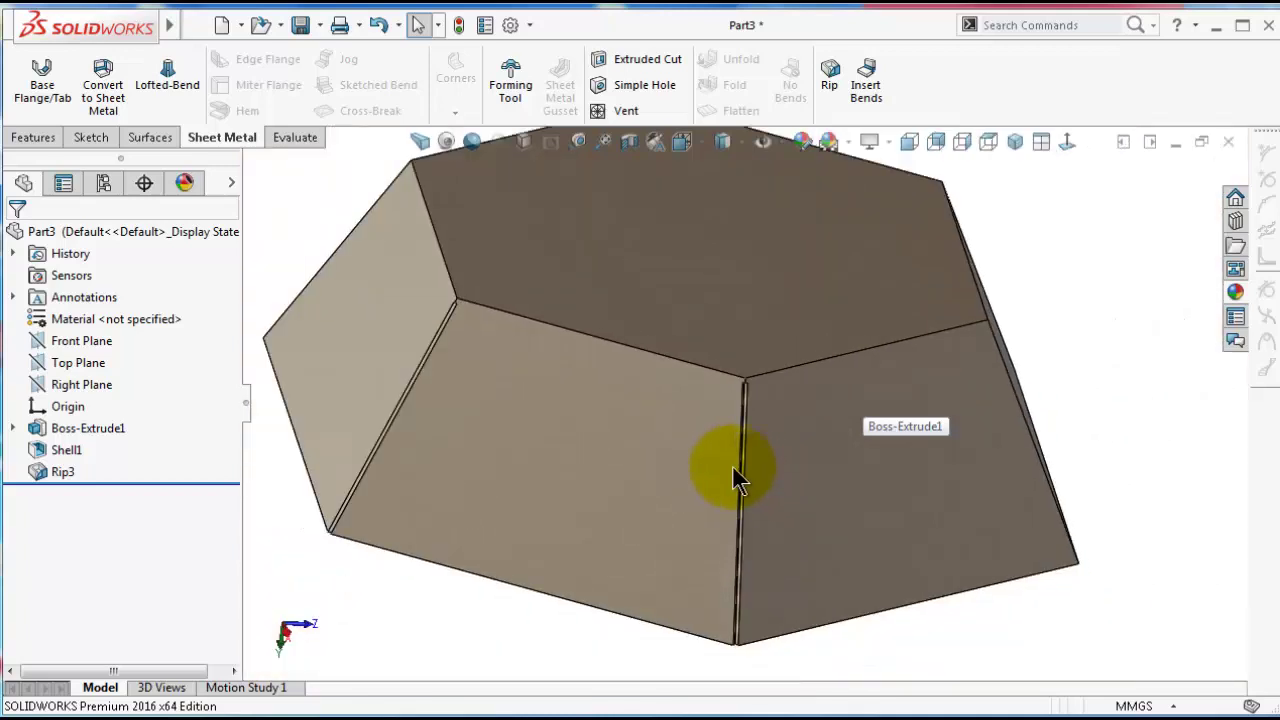
{"action": "middle_click_drag", "start_coordinate": [755, 519], "coordinate": [700, 366]}
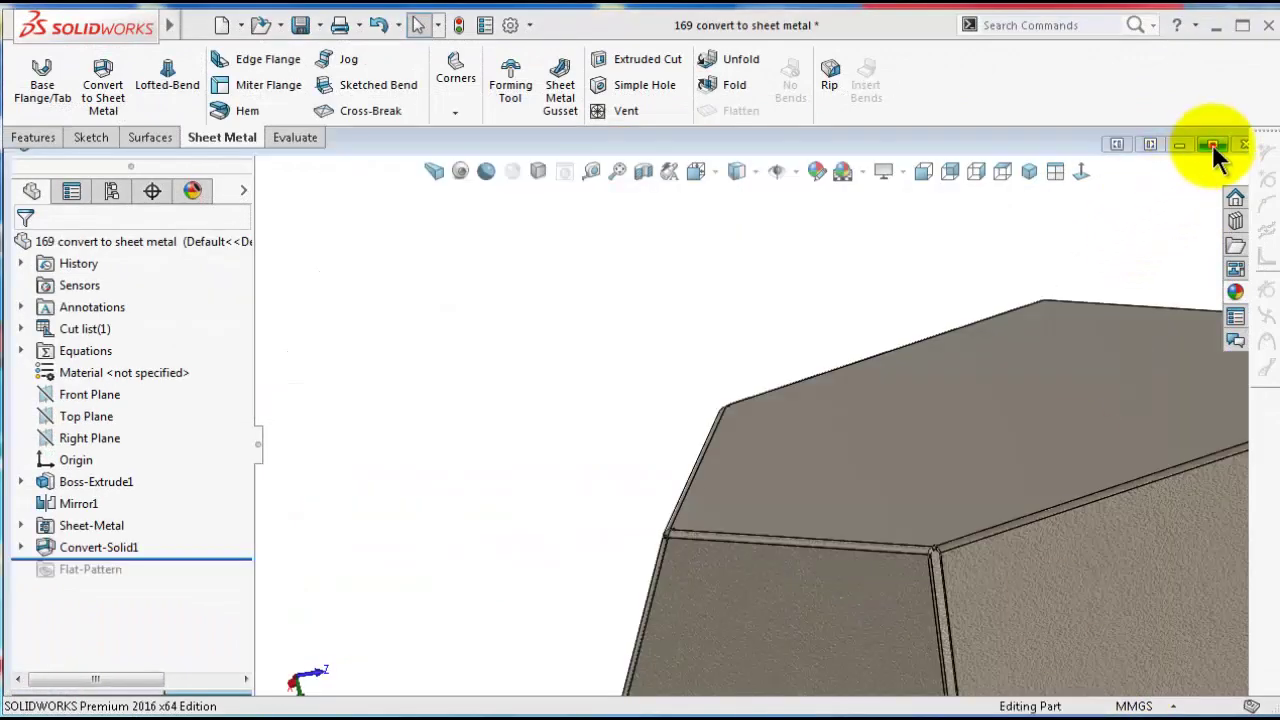
Examine the bent corners and gaps between the side faces of the part 169 convert to sheet metal, and minimize its window
{"action": "left_click", "coordinate": [1212, 146]}
{"action": "middle_click_drag", "start_coordinate": [1124, 238], "coordinate": [903, 456]}
{"action": "scroll", "coordinate": [903, 454], "scroll_direction": "down", "scroll_amount": 6}
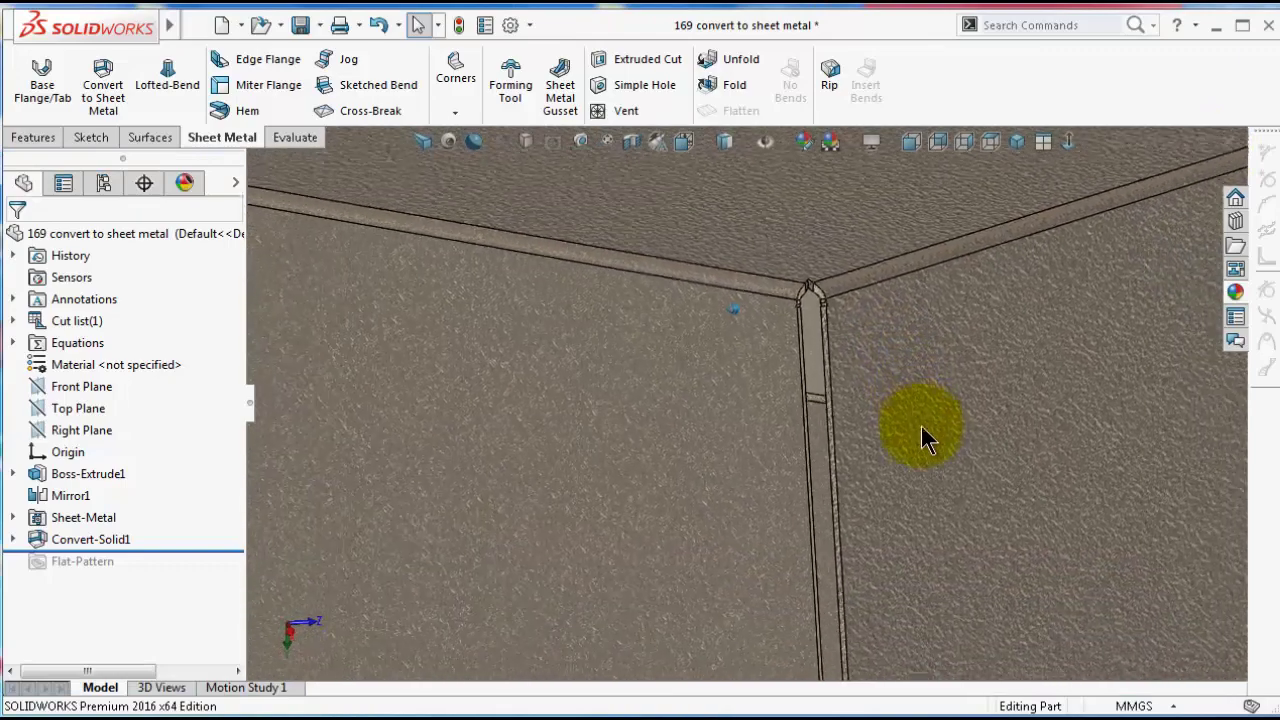
{"action": "scroll", "coordinate": [906, 425], "scroll_direction": "up", "scroll_amount": 6}
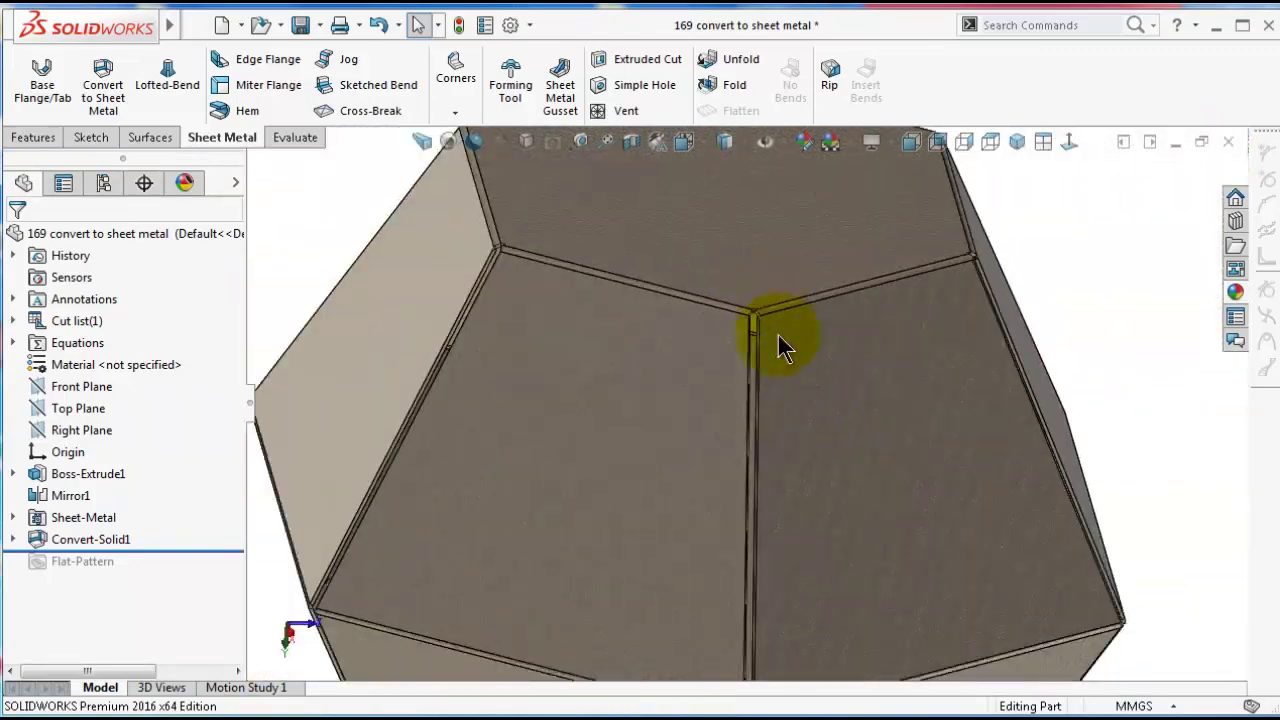
{"action": "middle_click_drag", "start_coordinate": [802, 480], "coordinate": [802, 481]}
{"action": "scroll", "coordinate": [803, 491], "scroll_direction": "down", "scroll_amount": 2}
{"action": "scroll", "coordinate": [474, 360], "scroll_direction": "down", "scroll_amount": 4}
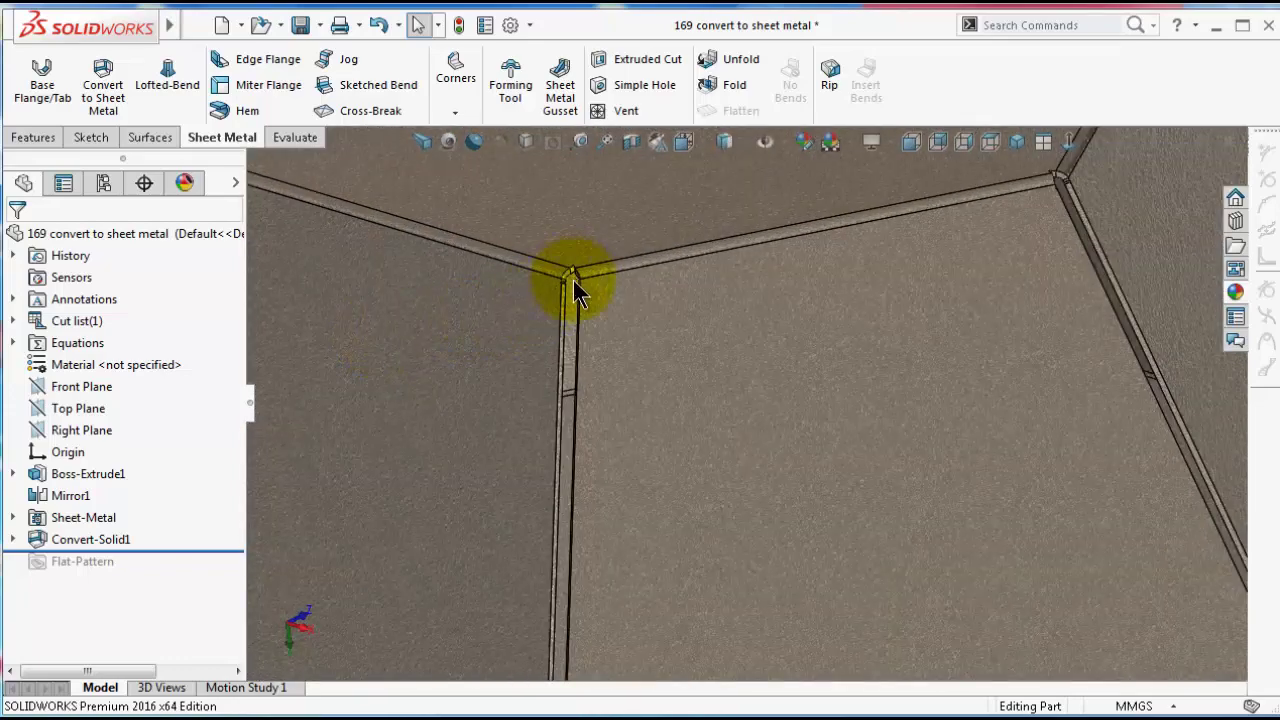
{"action": "middle_click_drag", "start_coordinate": [959, 405], "coordinate": [1088, 318]}
{"action": "scroll", "coordinate": [743, 434], "scroll_direction": "up", "scroll_amount": 6}
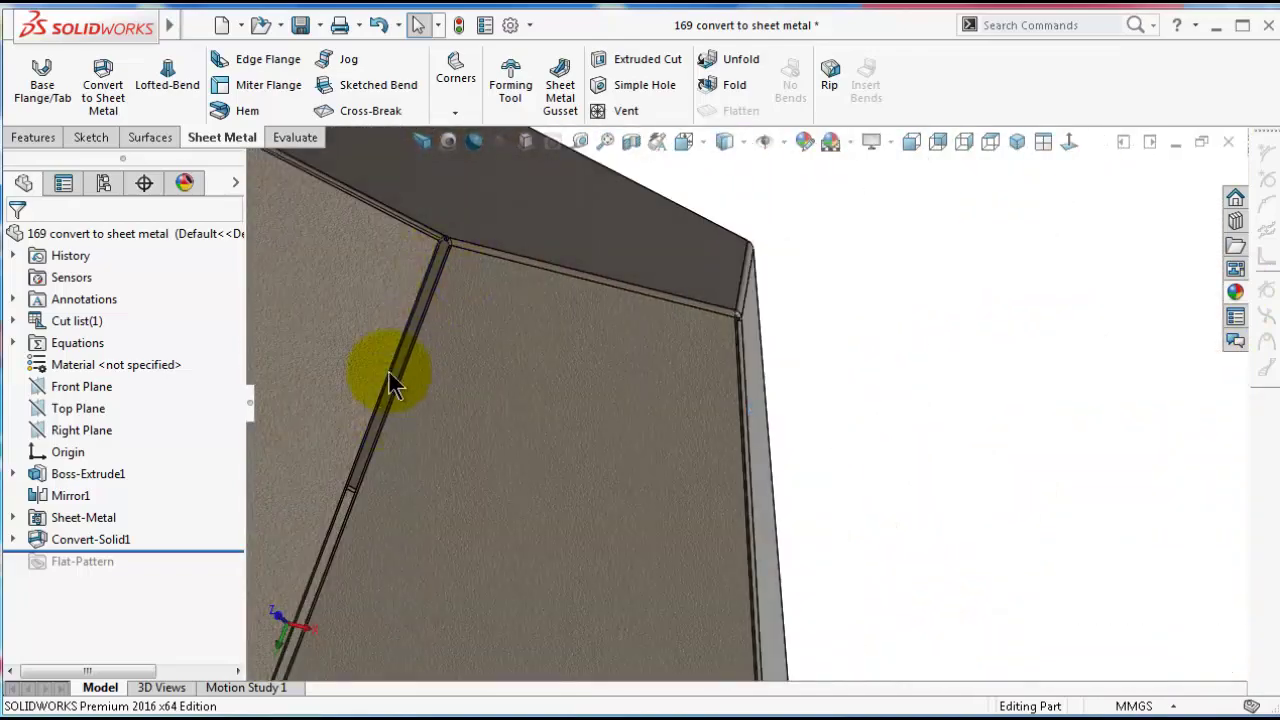
{"action": "mouse_move", "coordinate": [392, 384]}
{"action": "middle_mouse_down"}
{"action": "mouse_move", "coordinate": [403, 366]}
{"action": "mouse_move", "coordinate": [557, 300]}
{"action": "middle_mouse_up"}
{"action": "left_click", "coordinate": [1177, 143]}
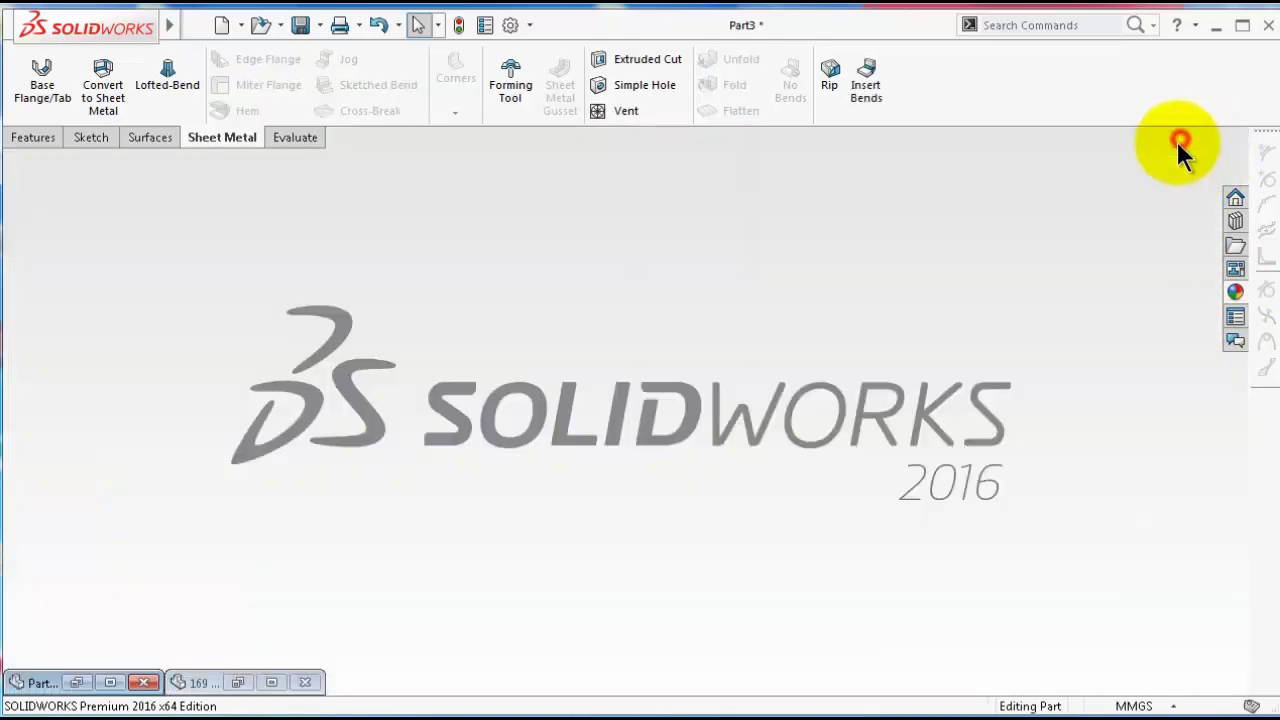
Return to Part3 and select two further slanted edges for a new rip with a 0.10 mm gap
{"action": "left_click", "coordinate": [84, 684]}
{"action": "scroll", "coordinate": [780, 395], "scroll_direction": "down", "scroll_amount": 3}
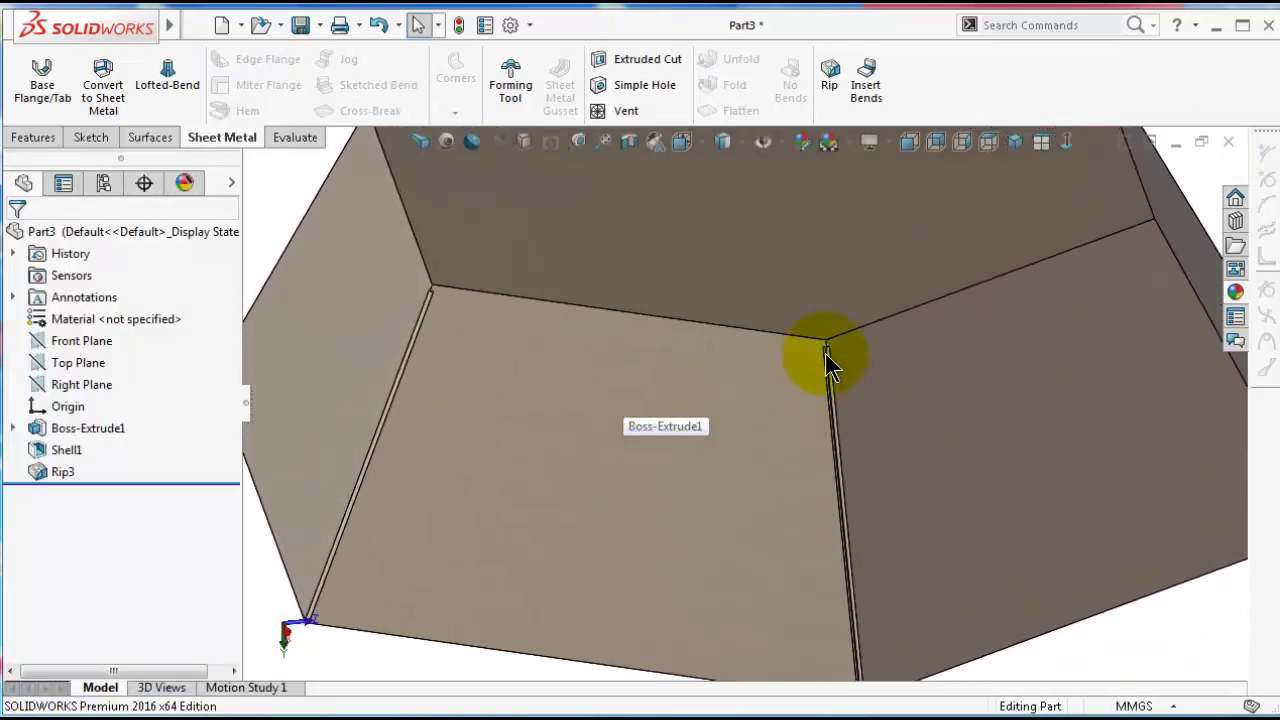
{"action": "middle_click_drag", "start_coordinate": [823, 400], "coordinate": [458, 490]}
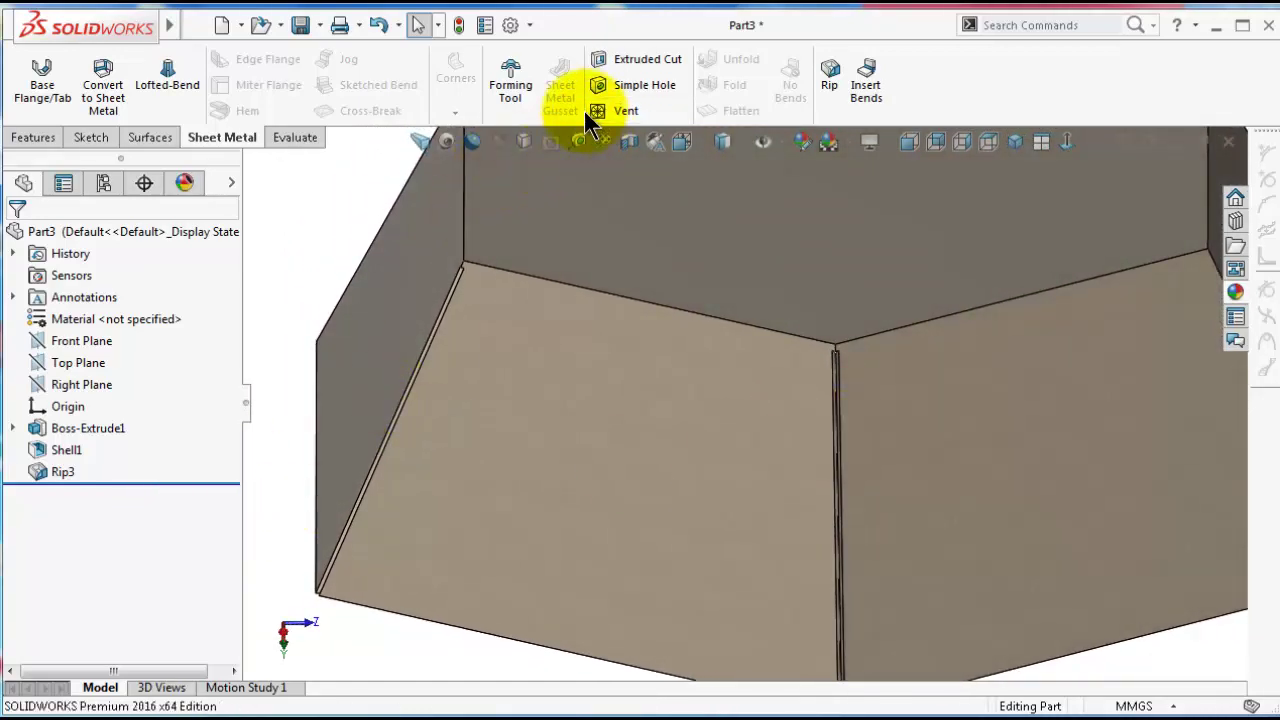
{"action": "left_click", "coordinate": [833, 78]}
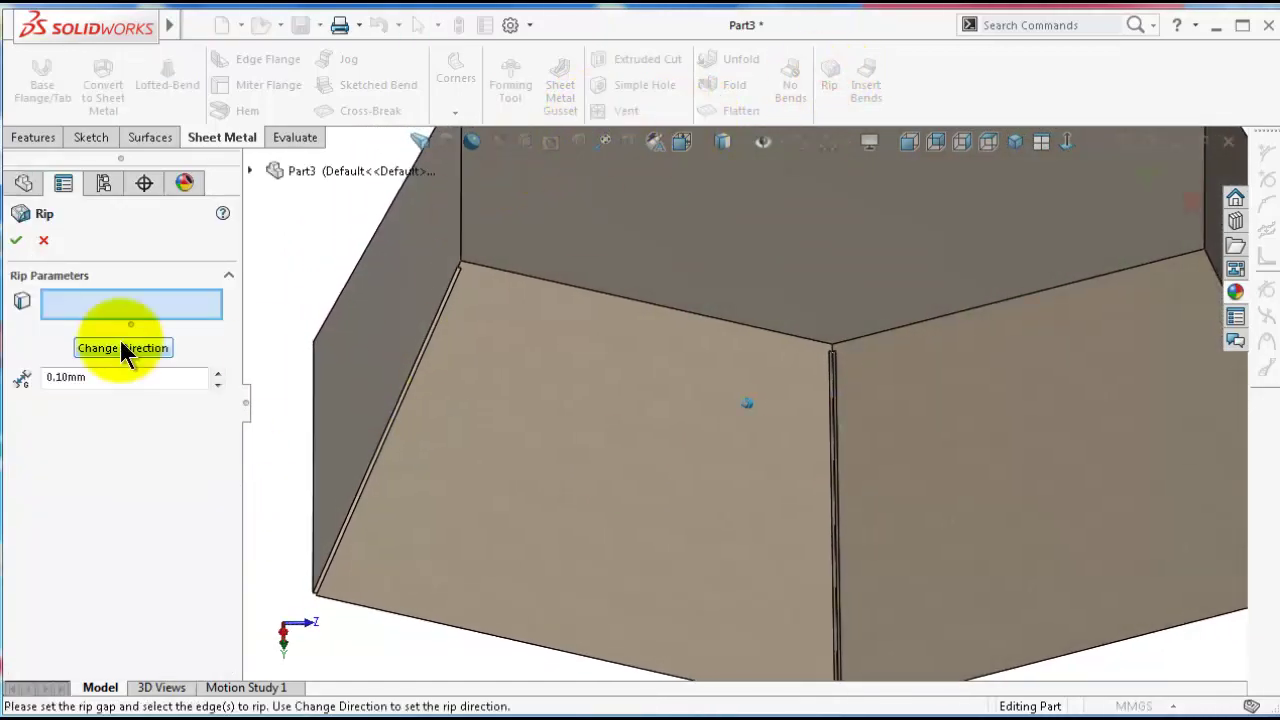
{"action": "middle_click_drag", "start_coordinate": [330, 372], "coordinate": [1022, 458]}
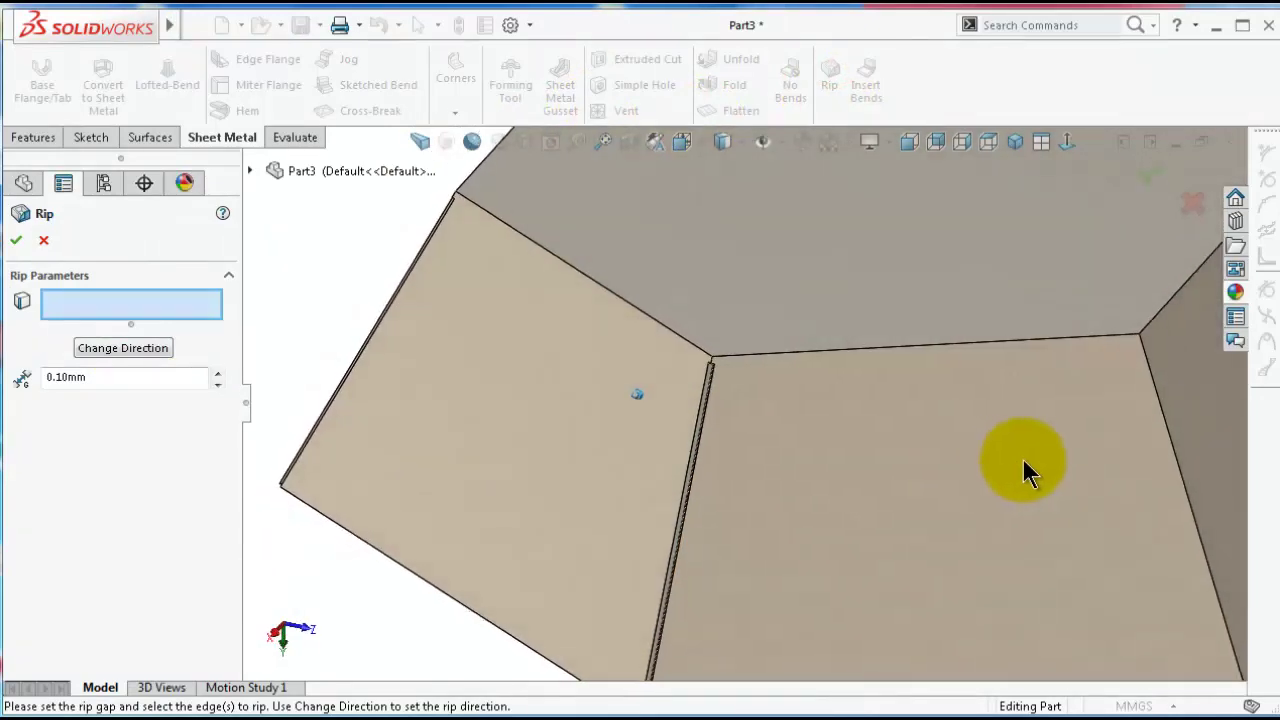
{"action": "left_click", "coordinate": [1162, 431]}
{"action": "scroll", "coordinate": [1140, 440], "scroll_direction": "up", "scroll_amount": 5}
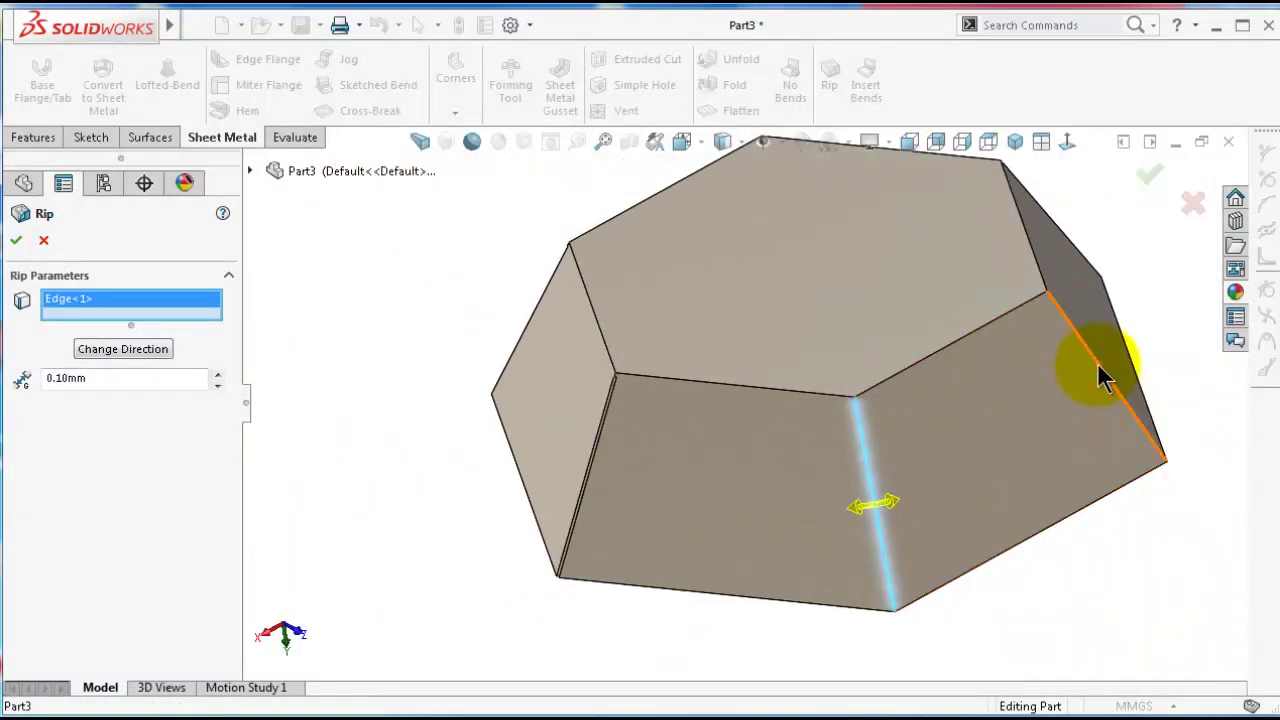
{"action": "left_click", "coordinate": [1100, 375]}
{"action": "scroll", "coordinate": [891, 500], "scroll_direction": "down", "scroll_amount": 8}
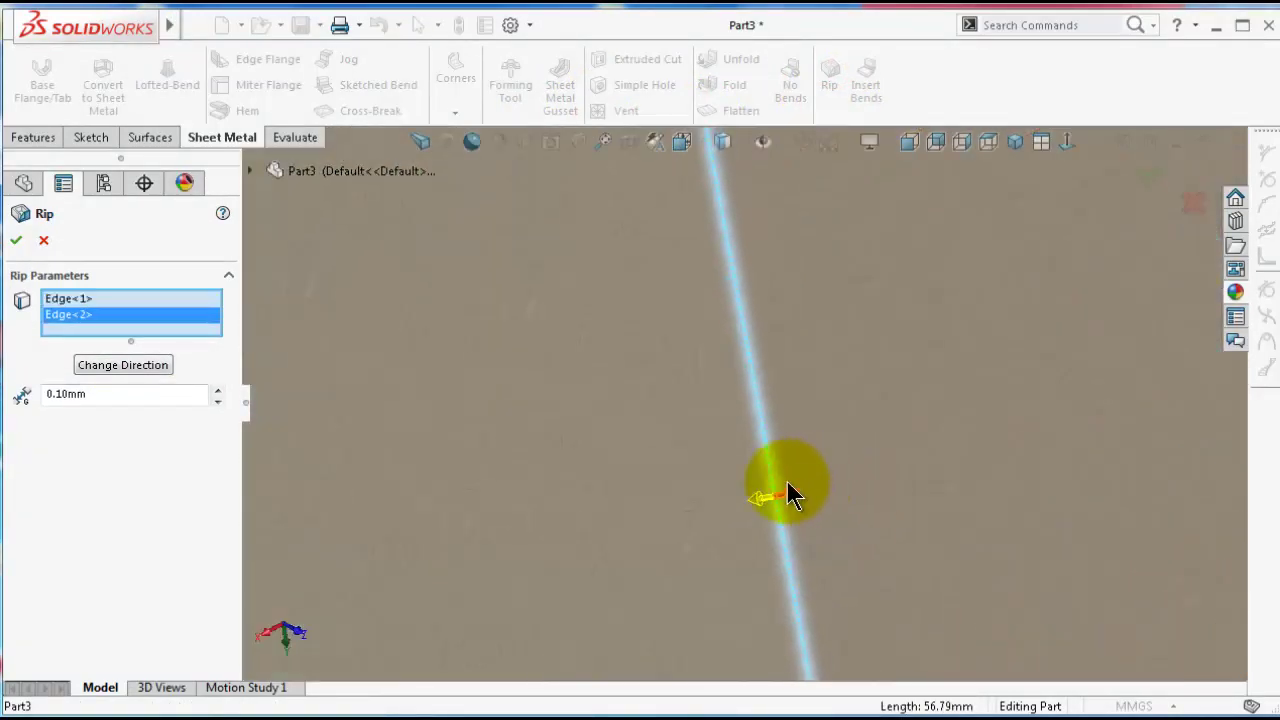
Set both selected slanted edges to rip in one direction only and apply the rip
{"action": "left_click", "coordinate": [765, 500]}
{"action": "scroll", "coordinate": [1040, 300], "scroll_direction": "up", "scroll_amount": 5}
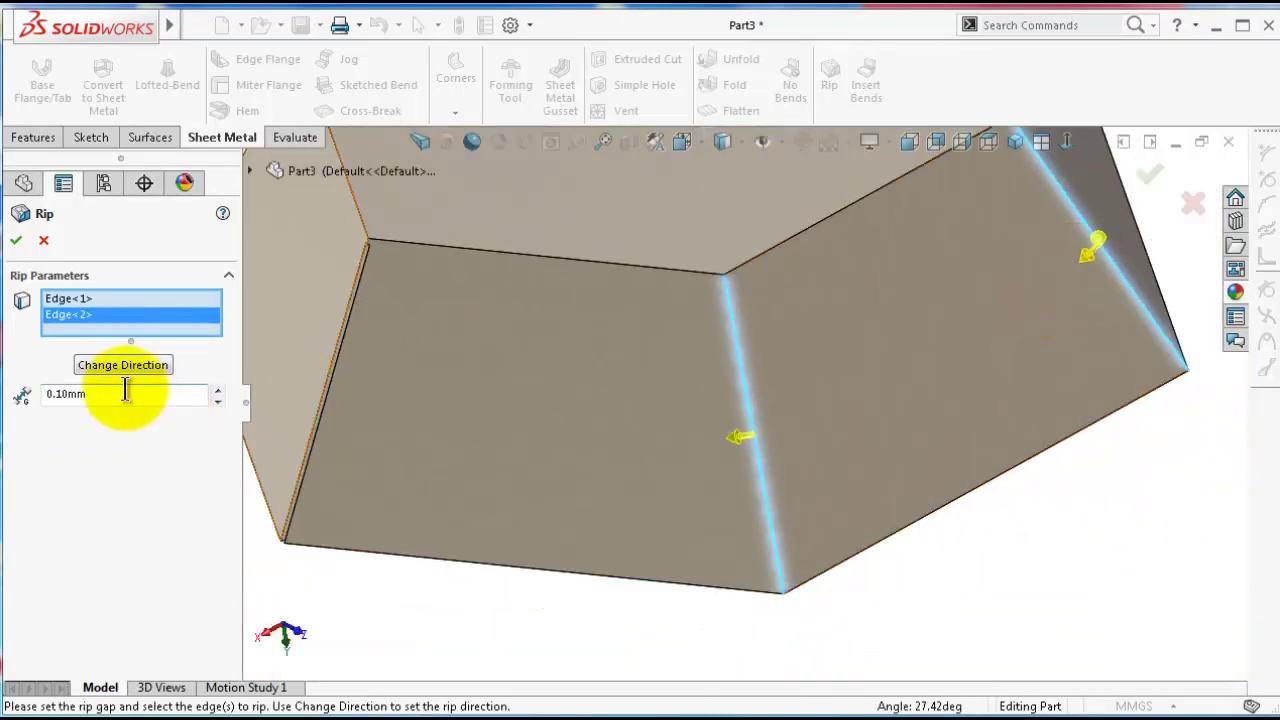
{"action": "left_click", "coordinate": [84, 300]}
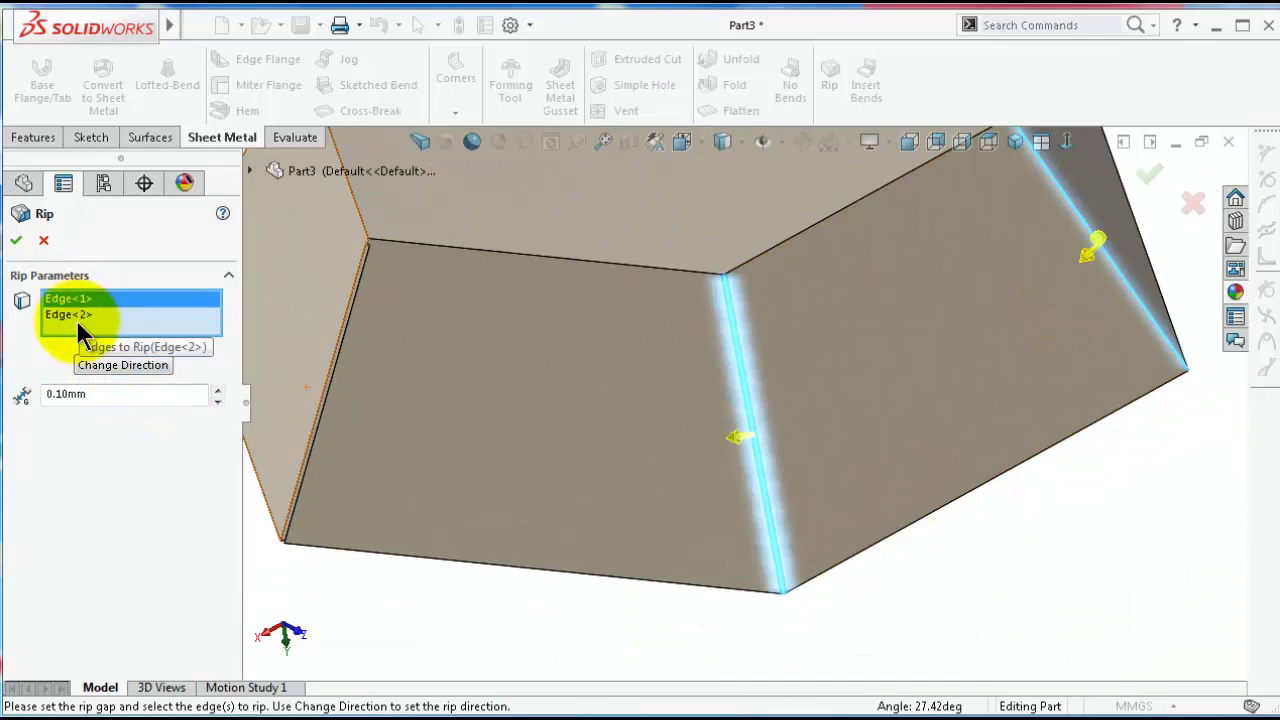
{"action": "left_click", "coordinate": [78, 316]}
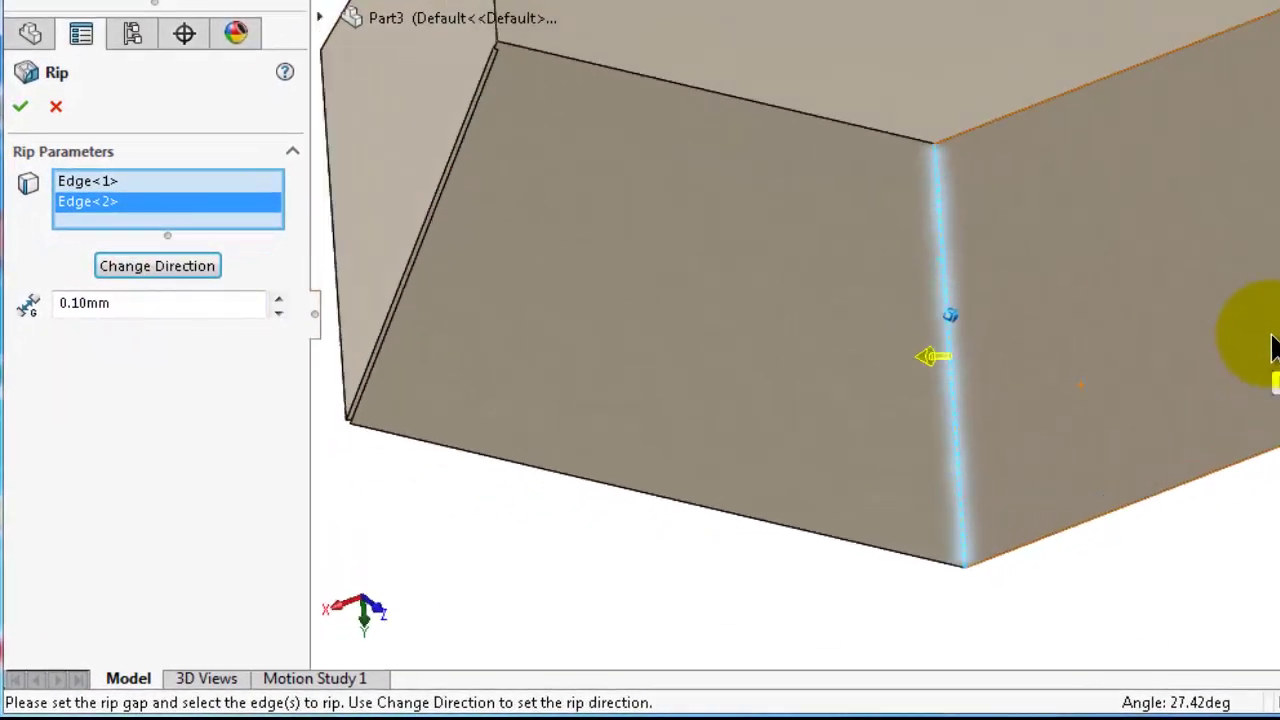
{"action": "middle_click_drag", "start_coordinate": [1272, 348], "coordinate": [1030, 379]}
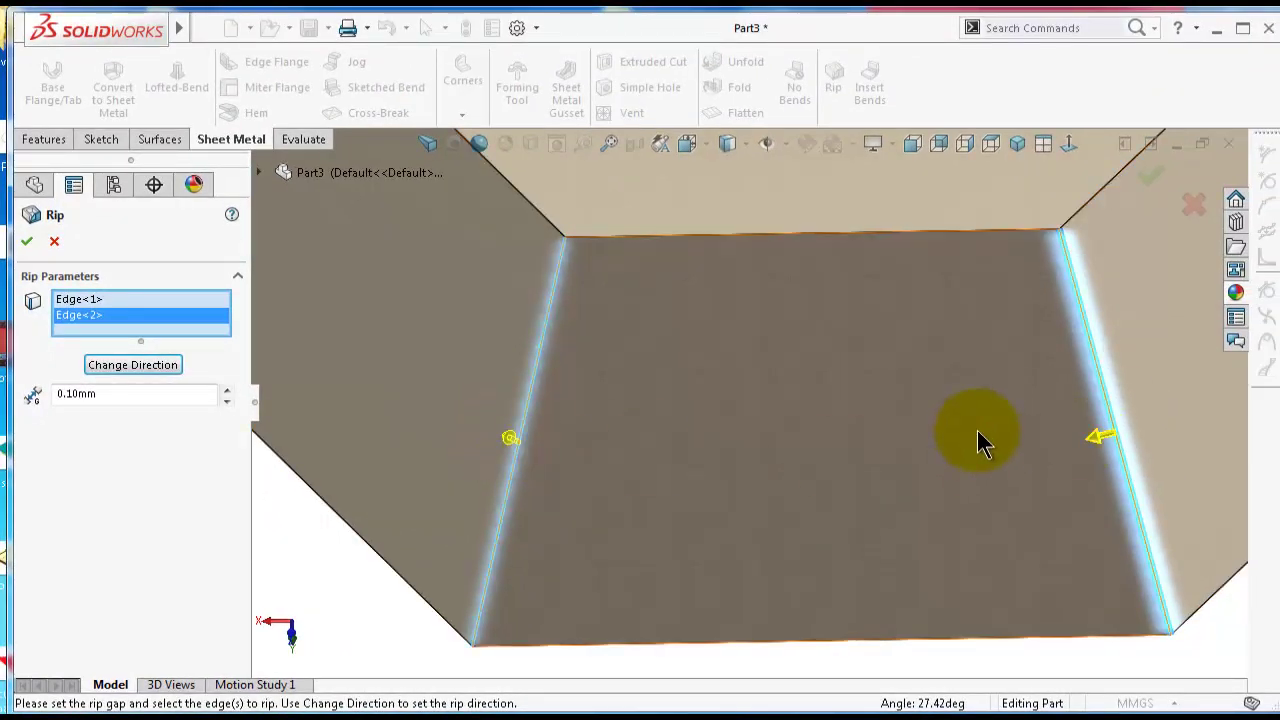
{"action": "left_click", "coordinate": [1149, 177]}
Examine the one-directional rip gap along the slanted edges from outside and at the open rim
{"action": "scroll", "coordinate": [1115, 409], "scroll_direction": "down", "scroll_amount": 5}
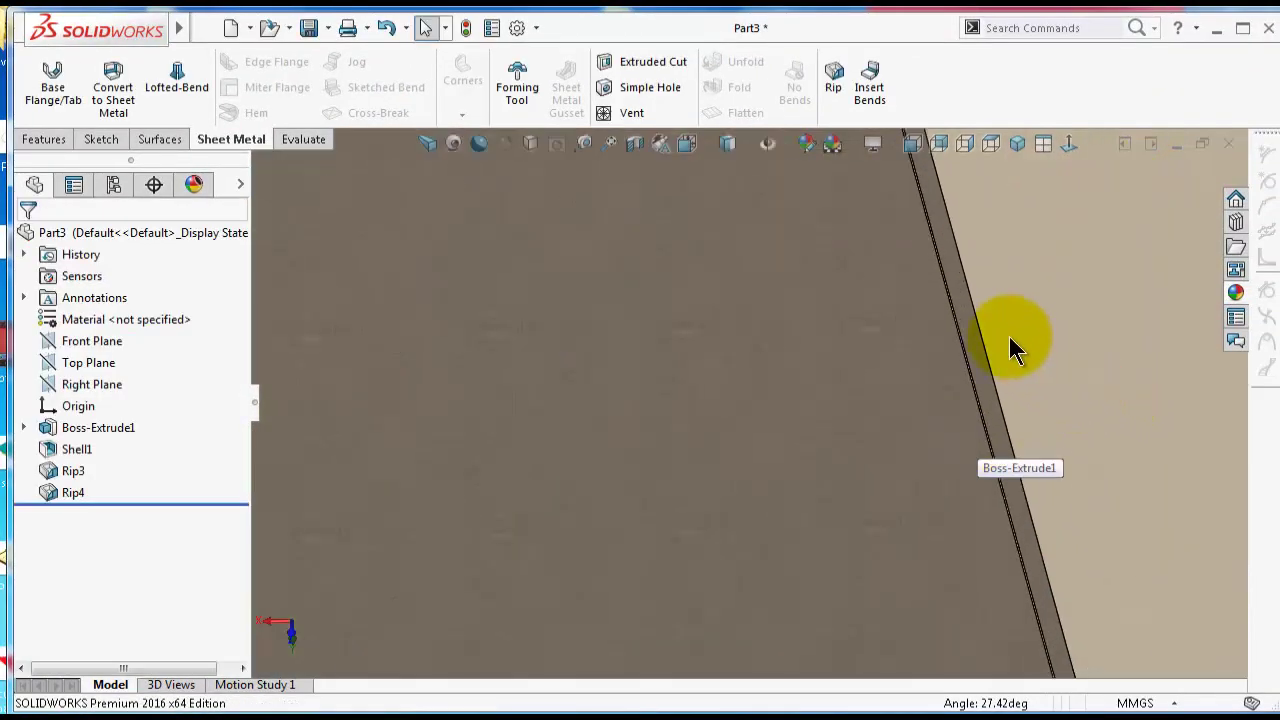
{"action": "middle_click_drag", "start_coordinate": [1010, 340], "coordinate": [1006, 524]}
{"action": "scroll", "coordinate": [1140, 567], "scroll_direction": "up", "scroll_amount": 4}
{"action": "scroll", "coordinate": [1052, 598], "scroll_direction": "down", "scroll_amount": 2}
{"action": "scroll", "coordinate": [906, 588], "scroll_direction": "down", "scroll_amount": 3}
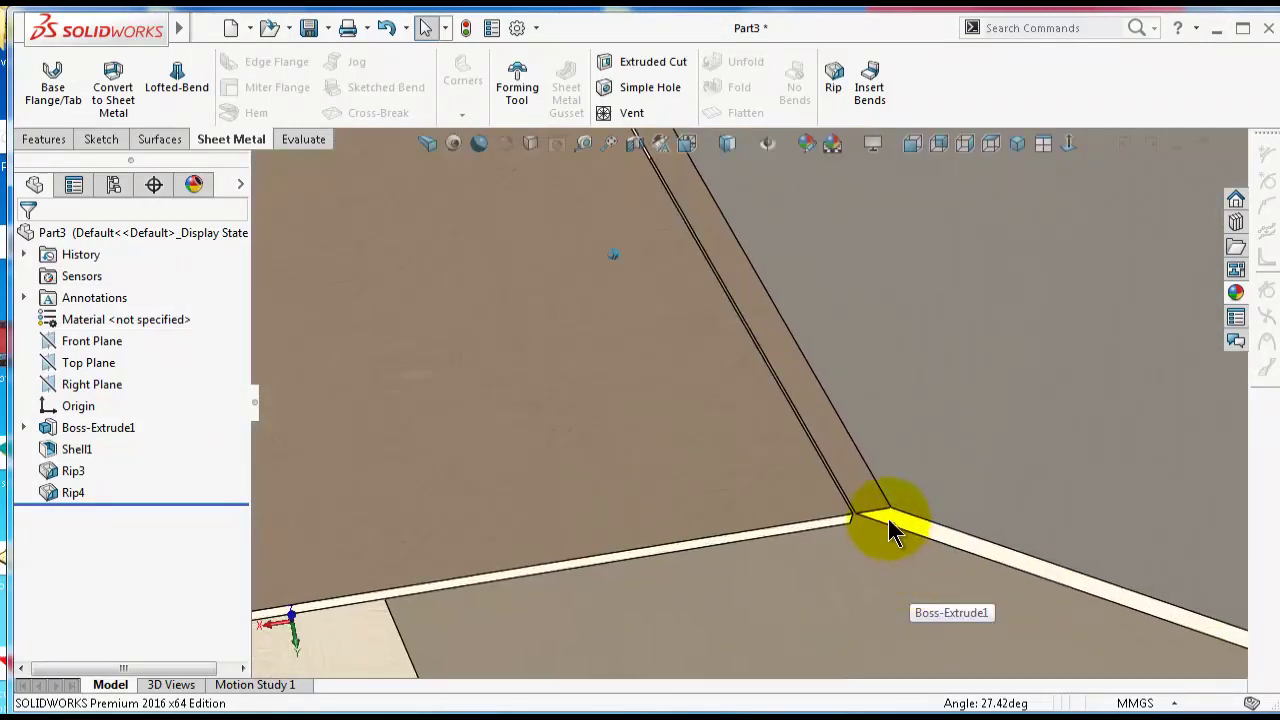
{"action": "middle_click_drag", "start_coordinate": [886, 515], "coordinate": [402, 434]}
{"action": "scroll", "coordinate": [402, 433], "scroll_direction": "up", "scroll_amount": 4}
{"action": "middle_click_drag", "start_coordinate": [604, 449], "coordinate": [488, 284]}
{"action": "scroll", "coordinate": [699, 413], "scroll_direction": "down", "scroll_amount": 5}
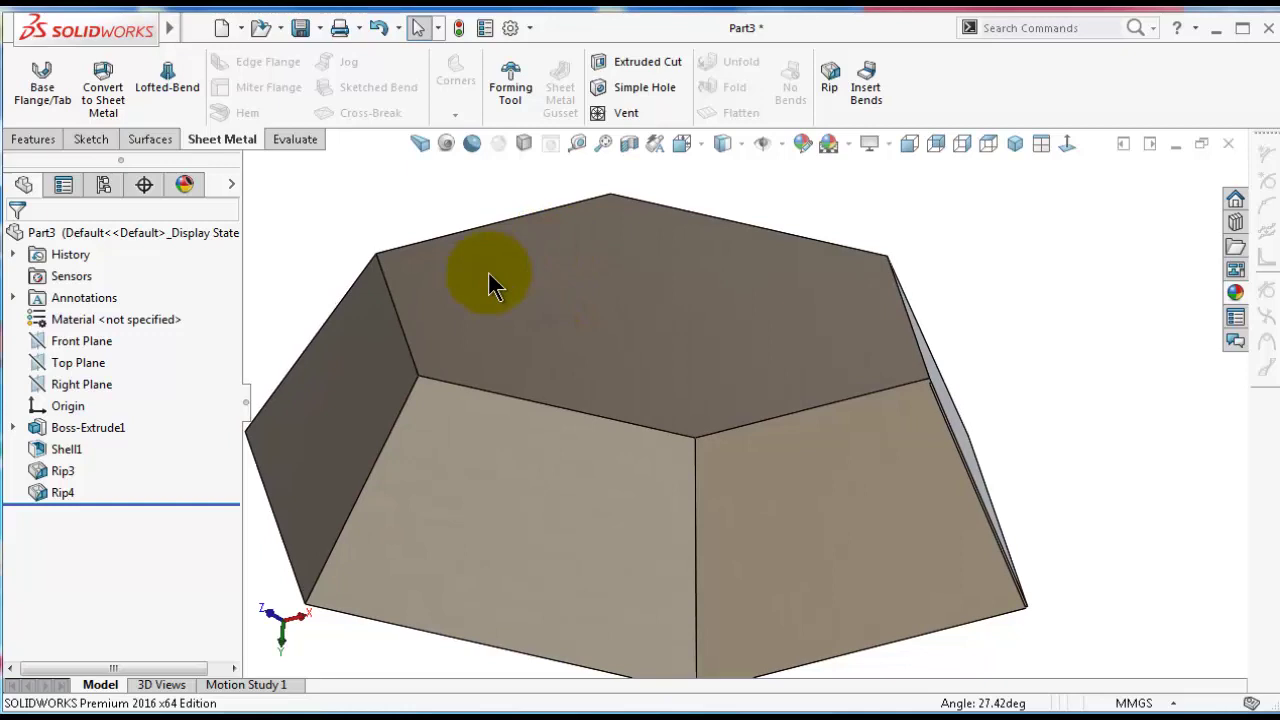
Suppress the Rip3 and Rip4 features
{"action": "left_click", "coordinate": [58, 471]}
{"action": "left_click", "coordinate": [98, 420]}
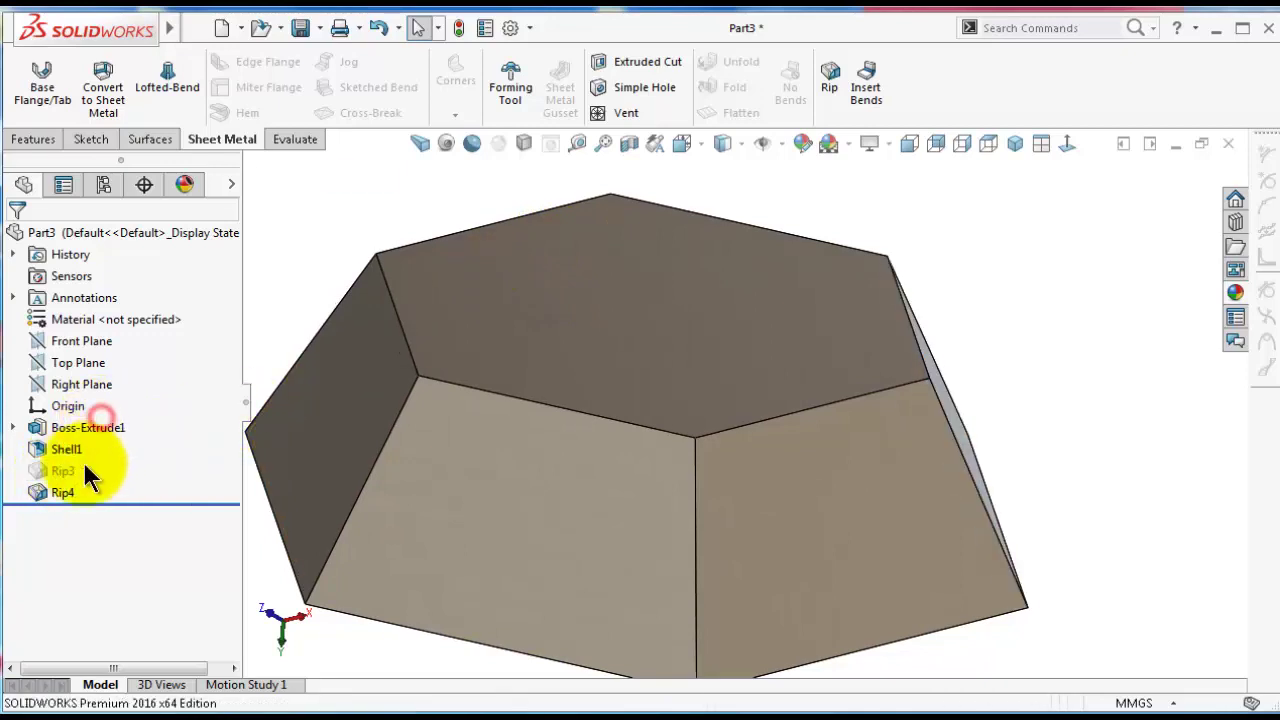
{"action": "left_click", "coordinate": [60, 492]}
{"action": "left_click", "coordinate": [99, 445]}
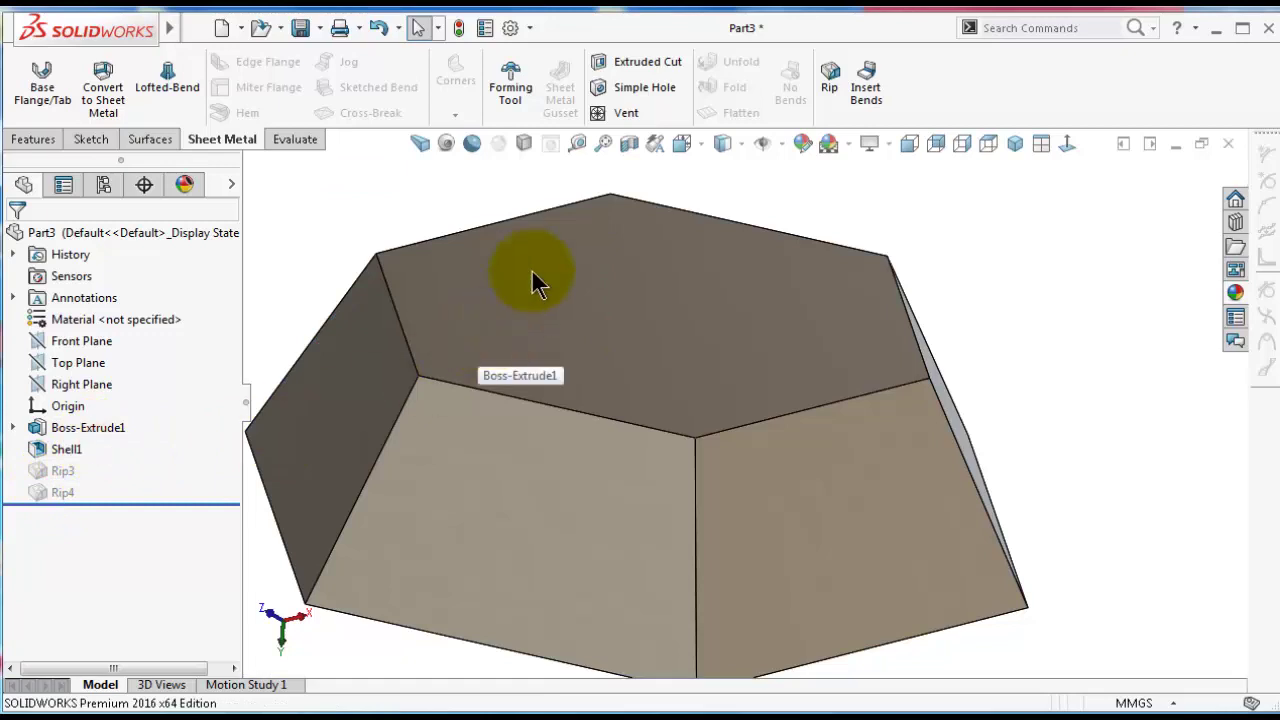
Rip all six slanted edges between the side faces with a 0.10 mm gap
{"action": "left_click", "coordinate": [829, 88]}
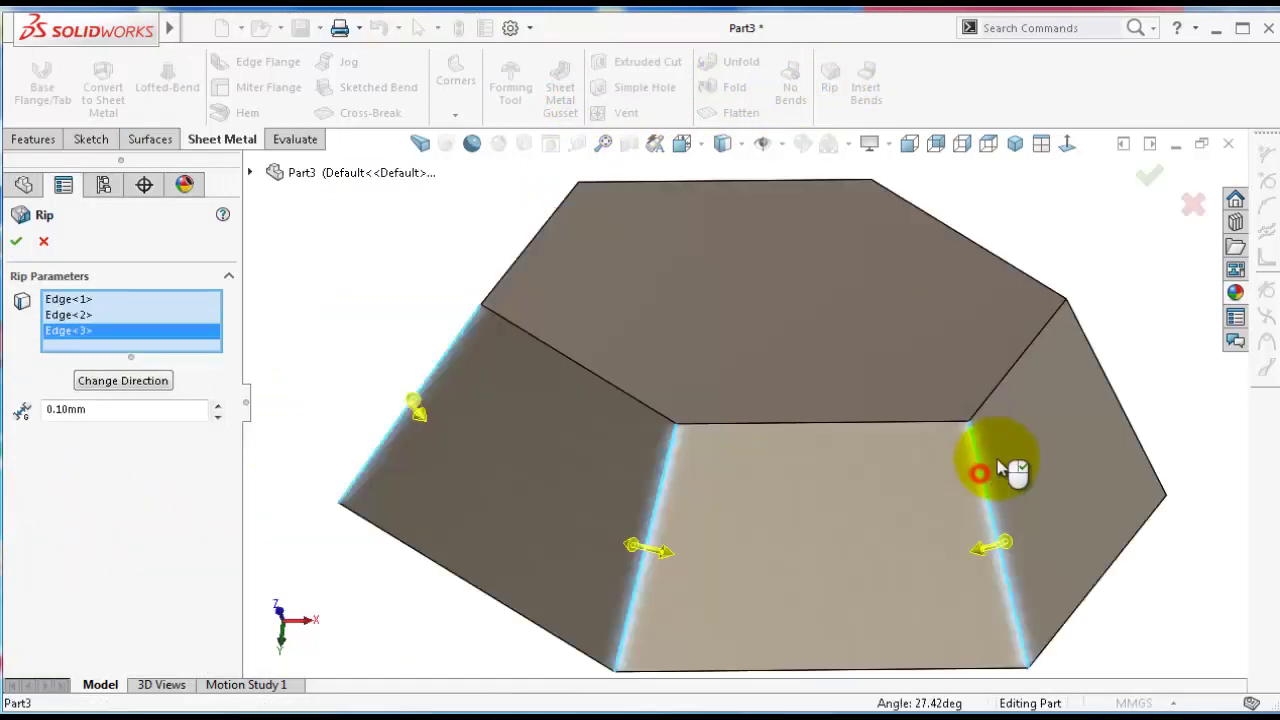
{"action": "middle_click_drag", "start_coordinate": [991, 466], "coordinate": [1100, 386]}
{"action": "left_click", "coordinate": [977, 500]}
{"action": "left_click", "coordinate": [1160, 462]}
{"action": "left_click", "coordinate": [1095, 342]}
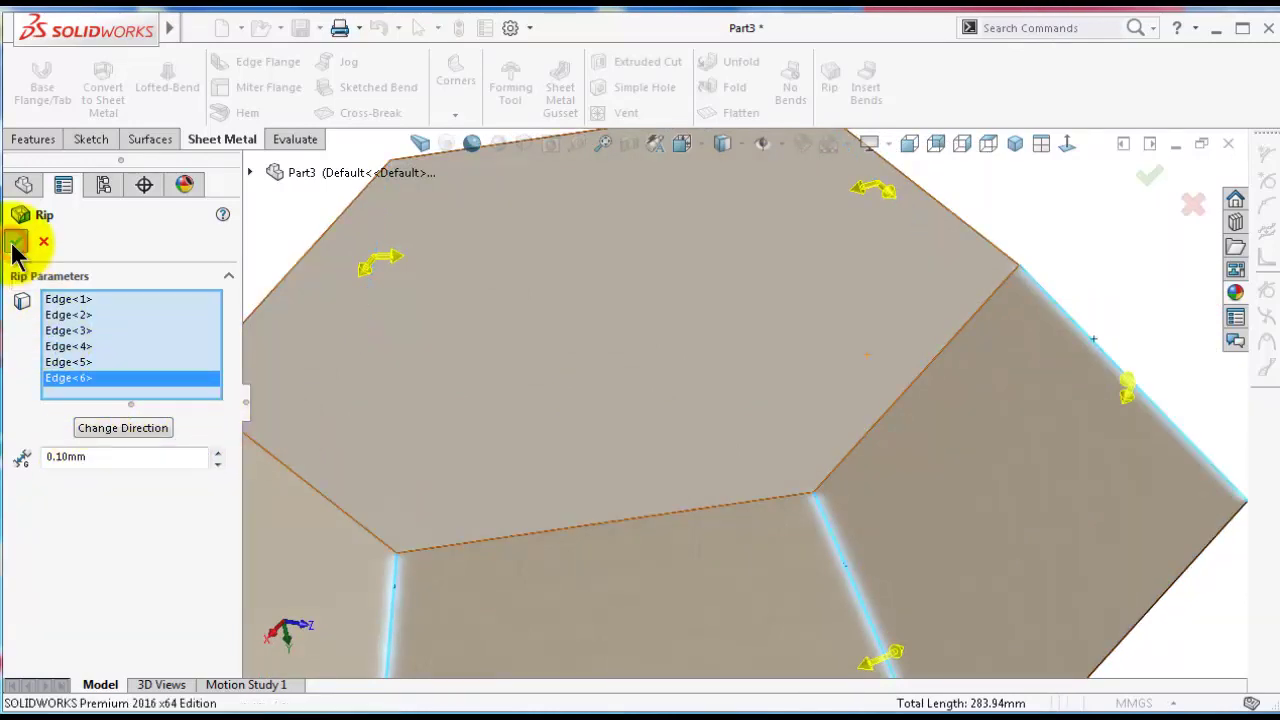
Compare the ripped edges with the corners of the part 169 convert to sheet metal, and return to Part3
{"action": "scroll", "coordinate": [702, 470], "scroll_direction": "up", "scroll_amount": 4}
{"action": "middle_click_drag", "start_coordinate": [706, 472], "coordinate": [993, 461]}
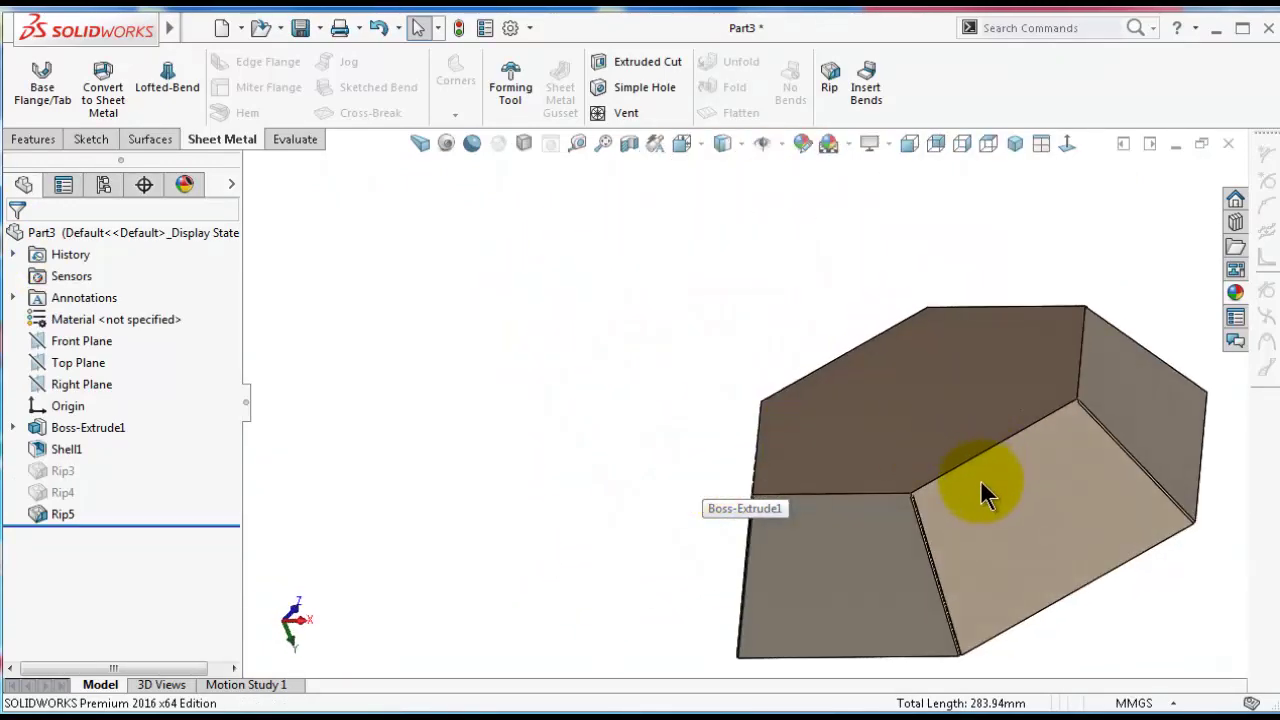
{"action": "scroll", "coordinate": [980, 496], "scroll_direction": "down", "scroll_amount": 5}
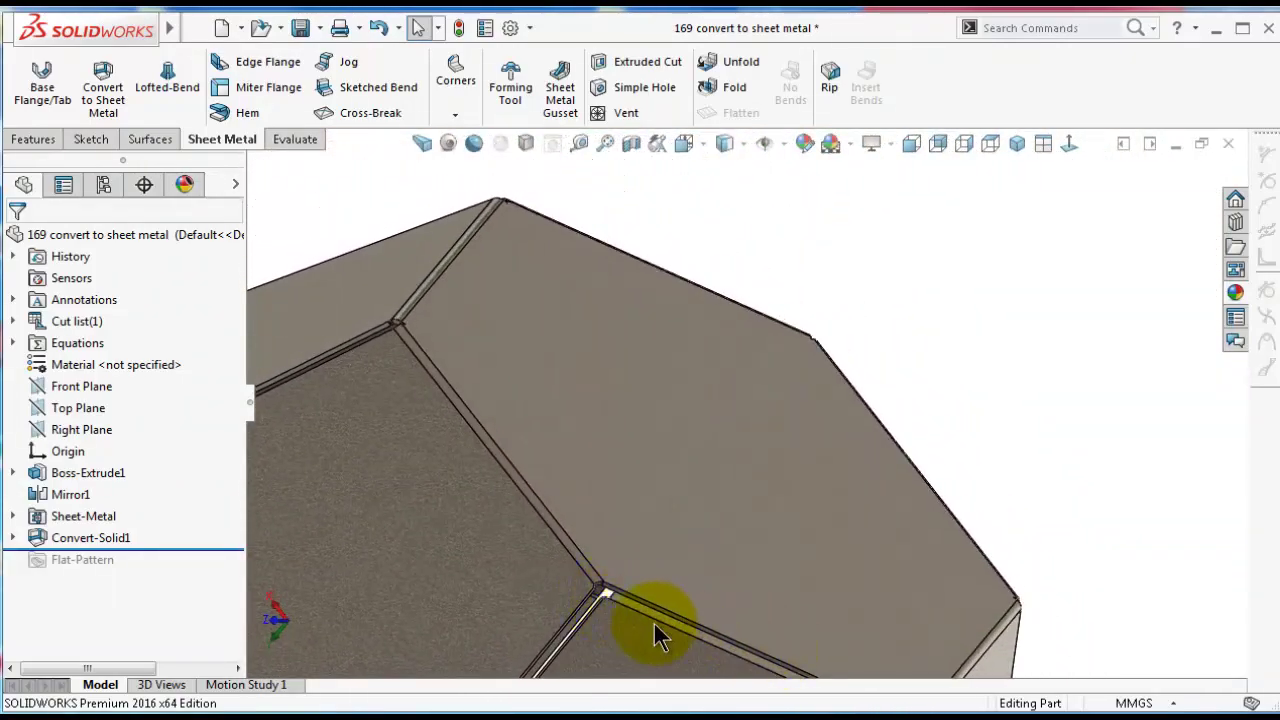
{"action": "left_click", "coordinate": [1172, 145]}
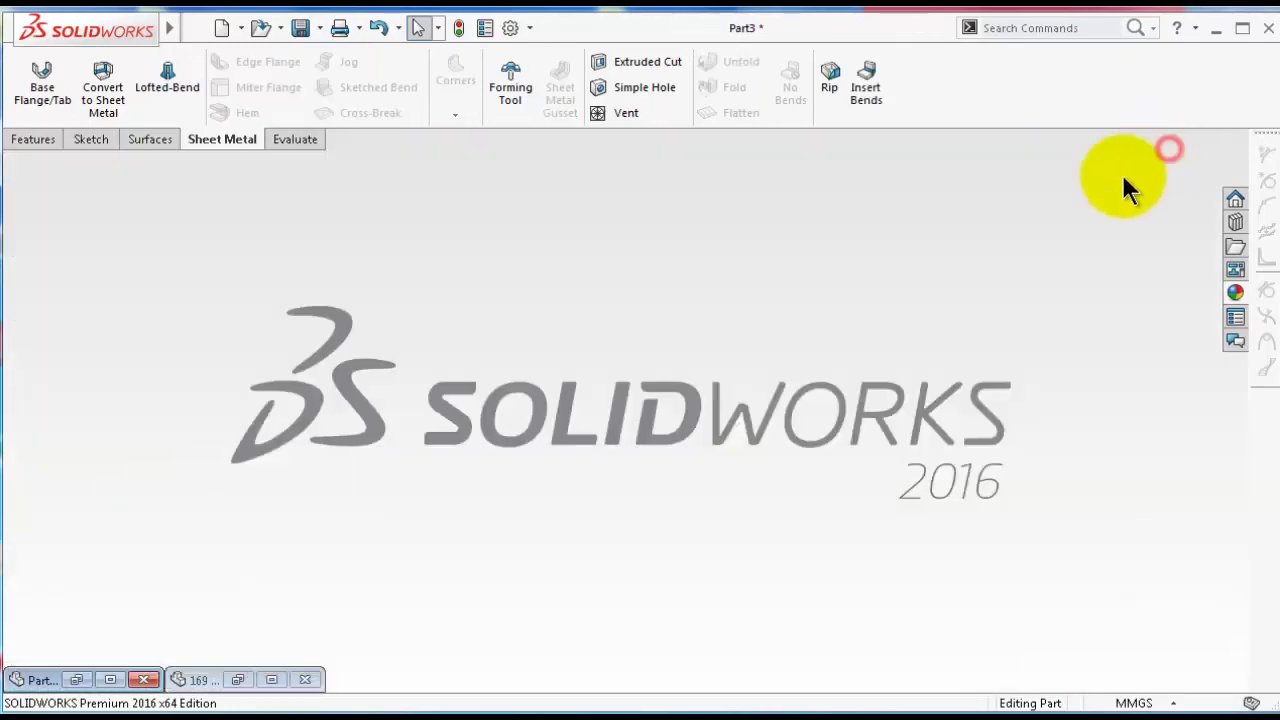
{"action": "double_click", "coordinate": [36, 681]}
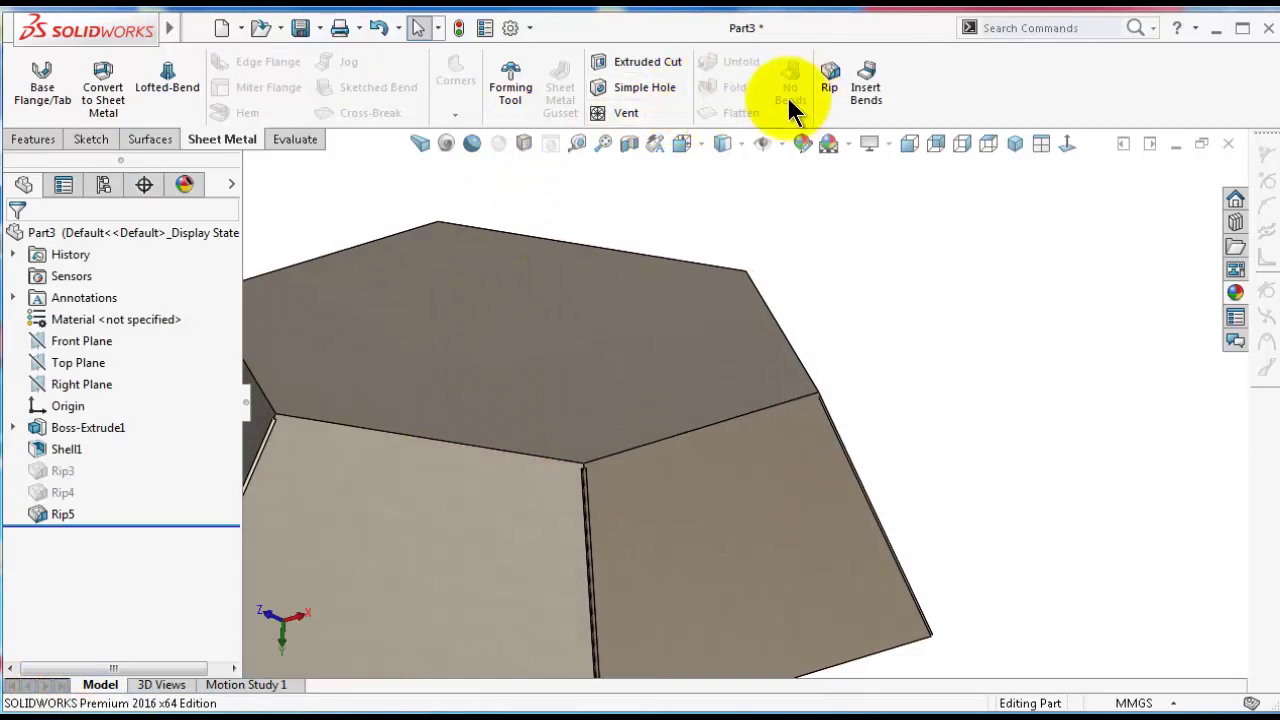
Rip one edge between the smaller hexagonal face and a side face with a 0.10 mm gap, and inspect it
{"action": "left_click", "coordinate": [826, 87]}
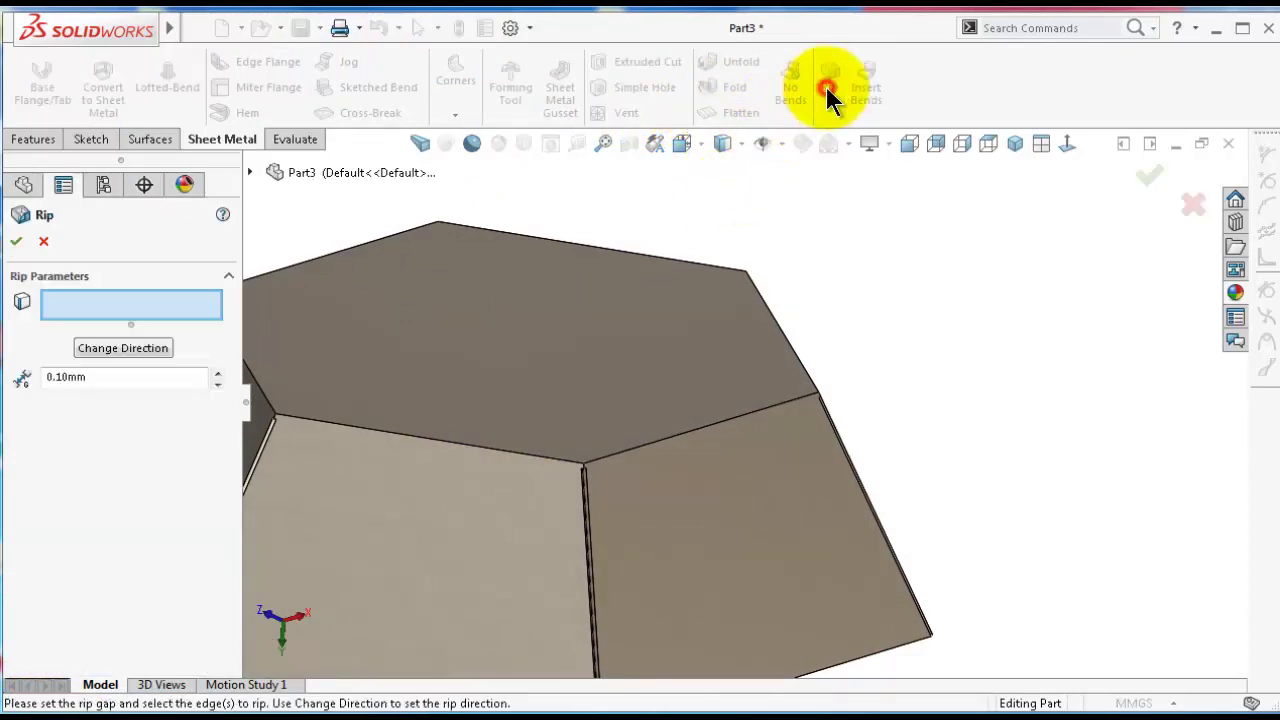
{"action": "left_click", "coordinate": [728, 428]}
{"action": "left_click", "coordinate": [1150, 175]}
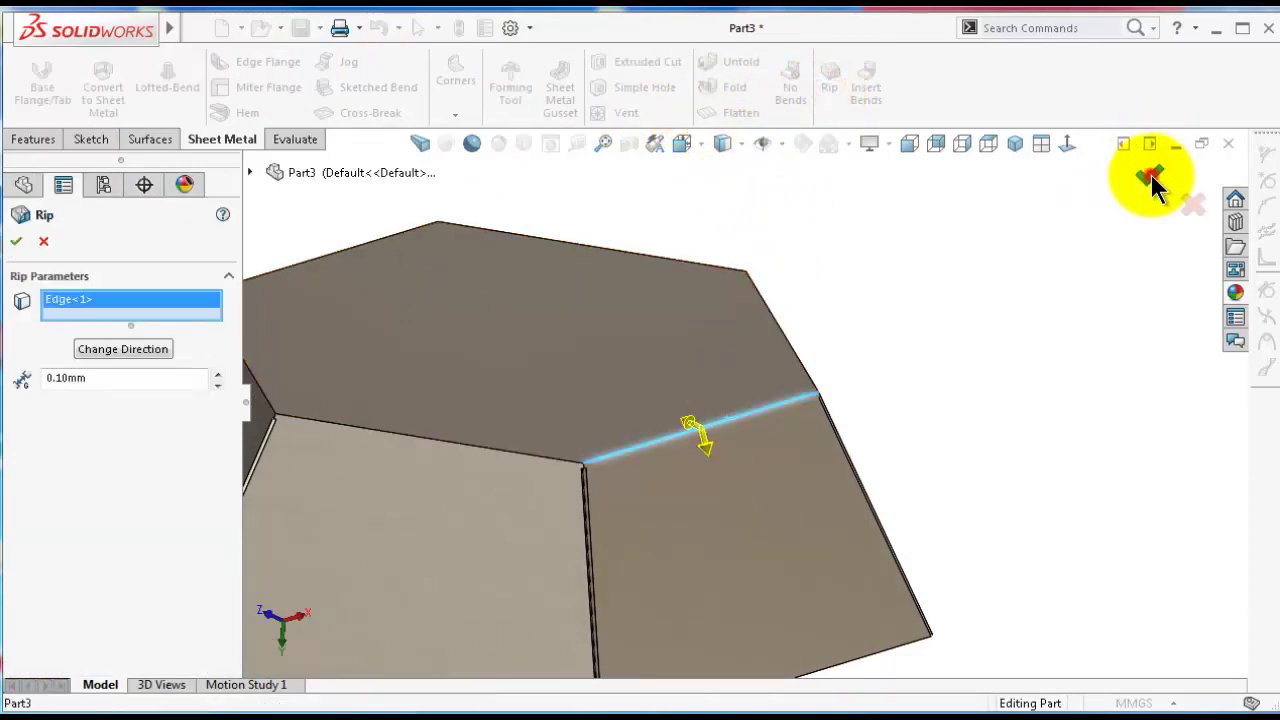
{"action": "middle_click_drag", "start_coordinate": [1038, 319], "coordinate": [960, 372]}
{"action": "scroll", "coordinate": [785, 518], "scroll_direction": "down", "scroll_amount": 4}
{"action": "scroll", "coordinate": [787, 522], "scroll_direction": "up", "scroll_amount": 5}
{"action": "middle_click_drag", "start_coordinate": [782, 568], "coordinate": [726, 547]}
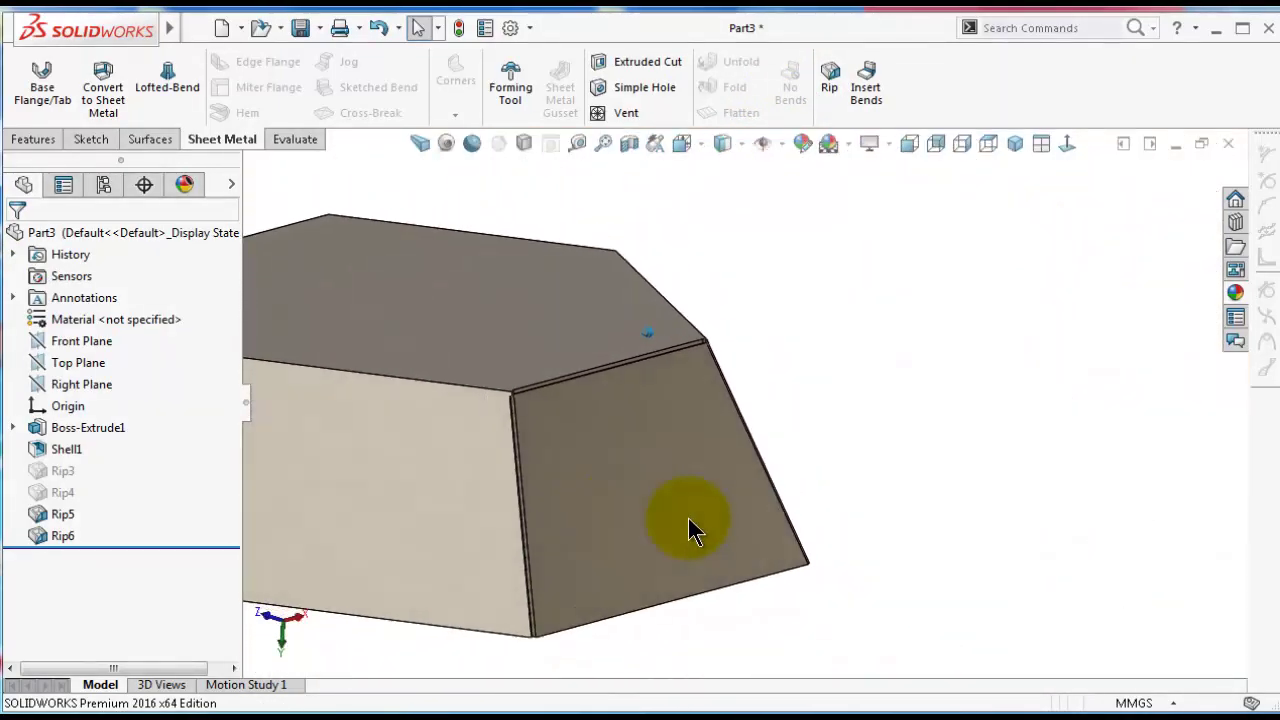
{"action": "middle_click_drag", "start_coordinate": [682, 515], "coordinate": [616, 467]}
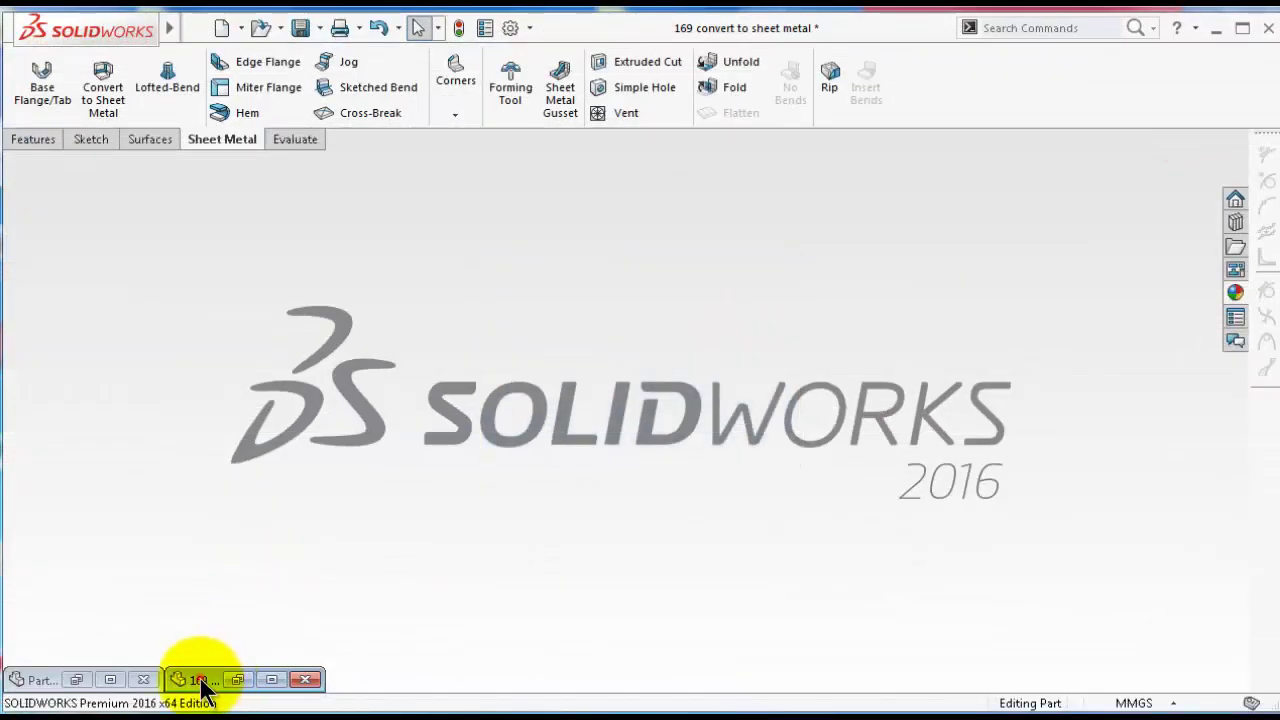
Examine the gaps and bends of the part 169 convert to sheet metal from several sides, and return to Part3
{"action": "double_click", "coordinate": [201, 680]}
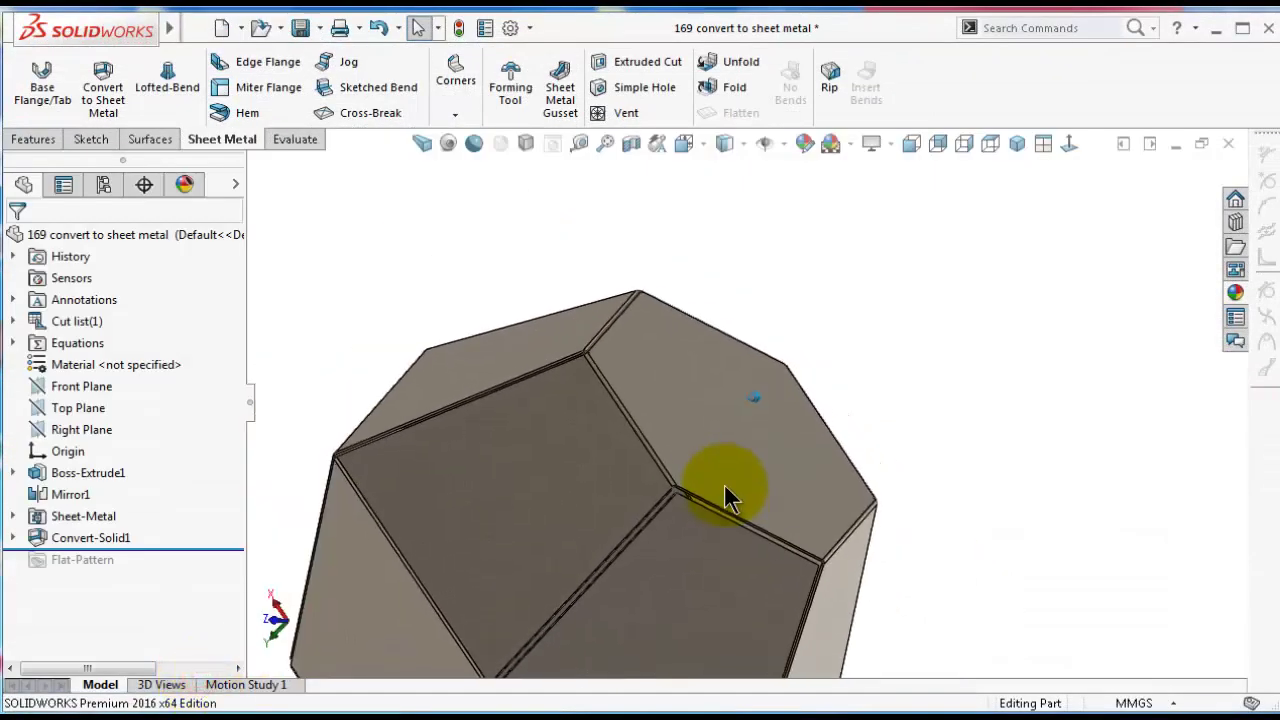
{"action": "middle_click_drag", "start_coordinate": [727, 497], "coordinate": [556, 203]}
{"action": "scroll", "coordinate": [530, 200], "scroll_direction": "down", "scroll_amount": 3}
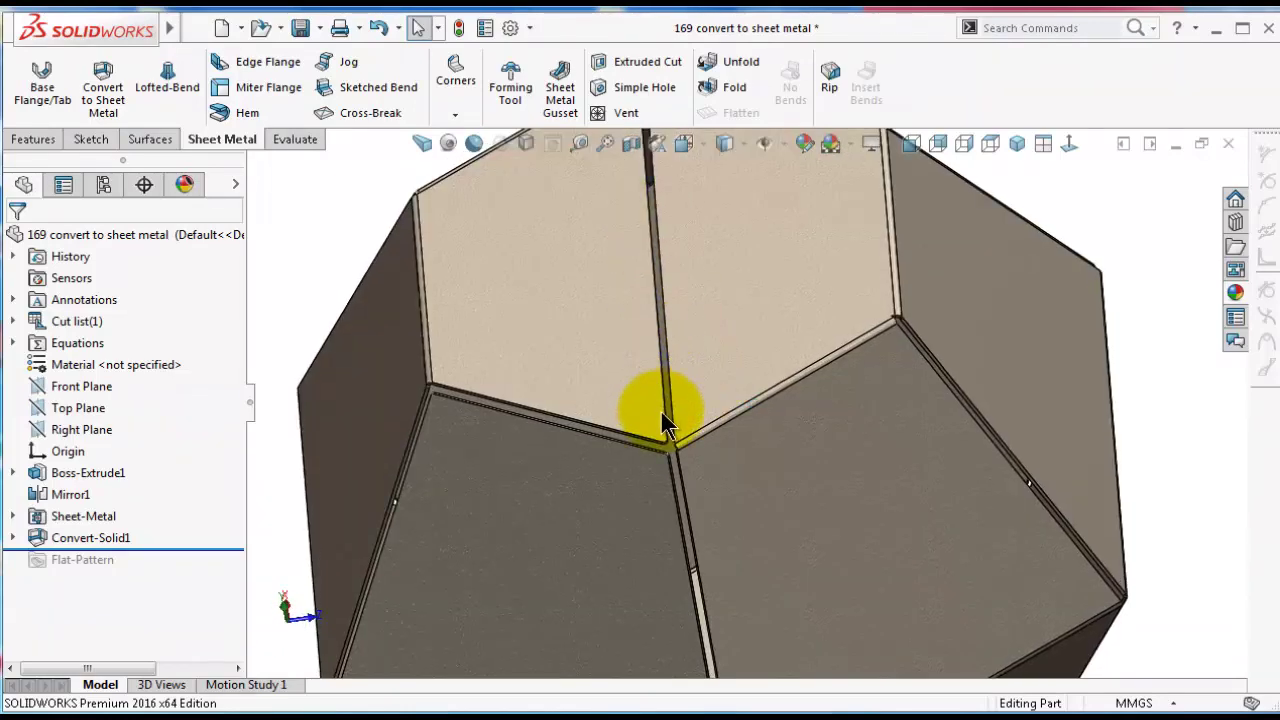
{"action": "middle_click_drag", "start_coordinate": [674, 357], "coordinate": [1140, 354]}
{"action": "scroll", "coordinate": [1138, 352], "scroll_direction": "up", "scroll_amount": 3}
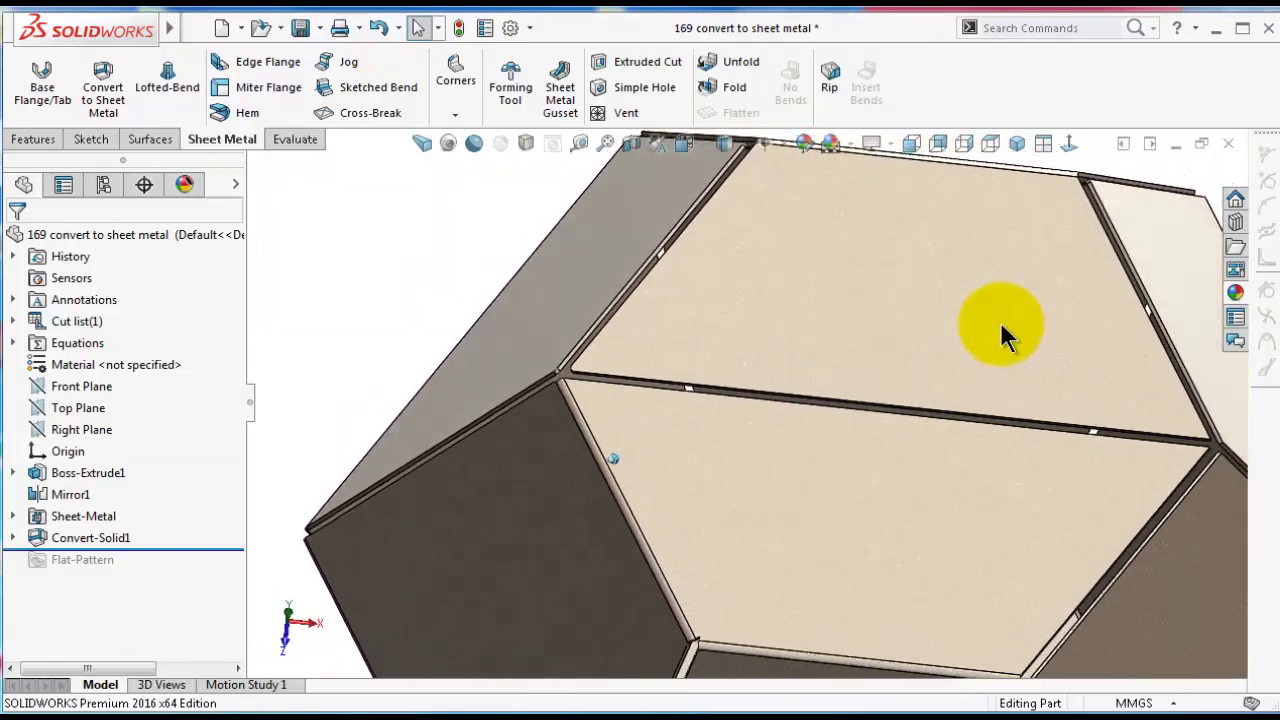
{"action": "left_click", "coordinate": [1180, 146]}
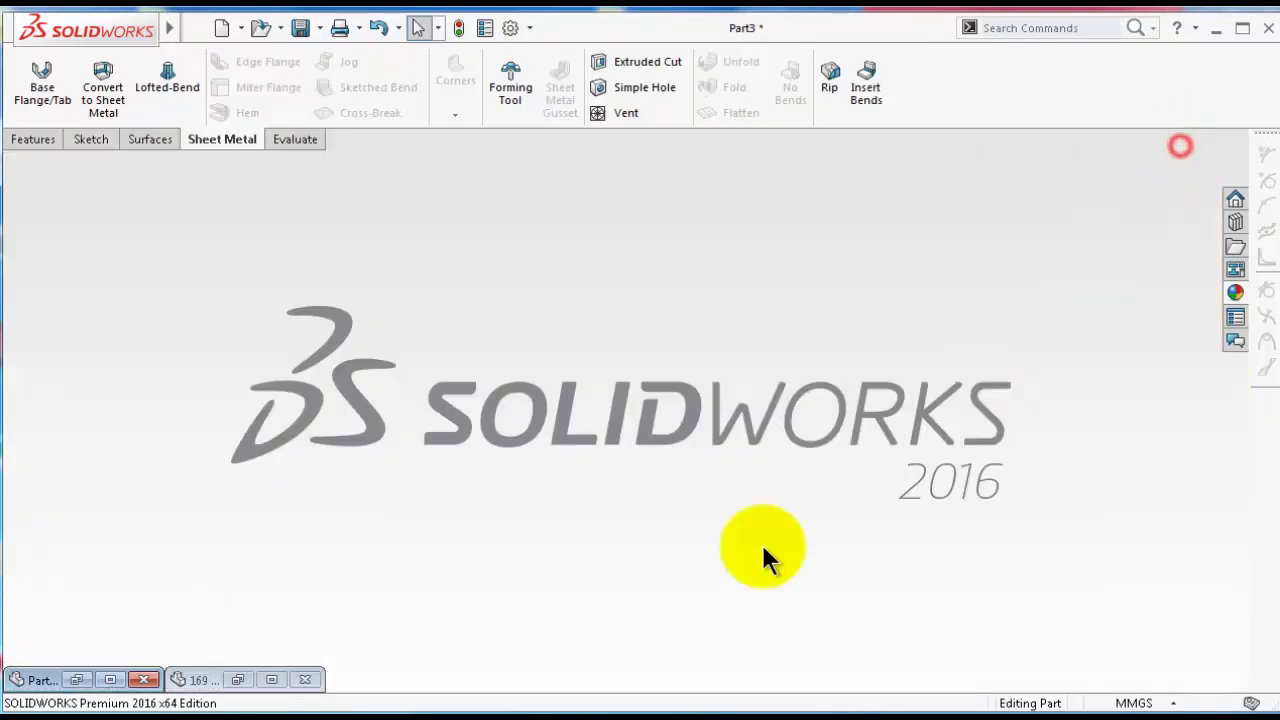
{"action": "double_click", "coordinate": [31, 683]}
{"action": "middle_click_drag", "start_coordinate": [634, 480], "coordinate": [584, 359]}
{"action": "left_click", "coordinate": [584, 359]}
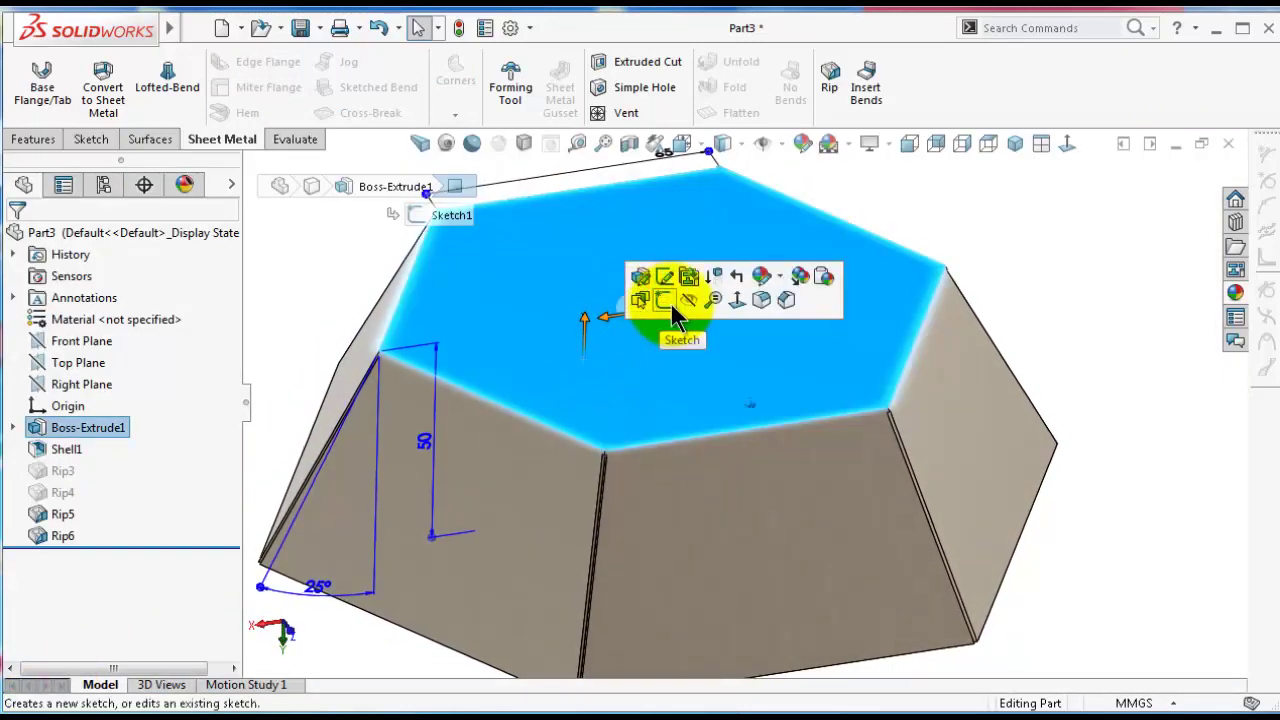
{"action": "left_click", "coordinate": [1195, 390]}
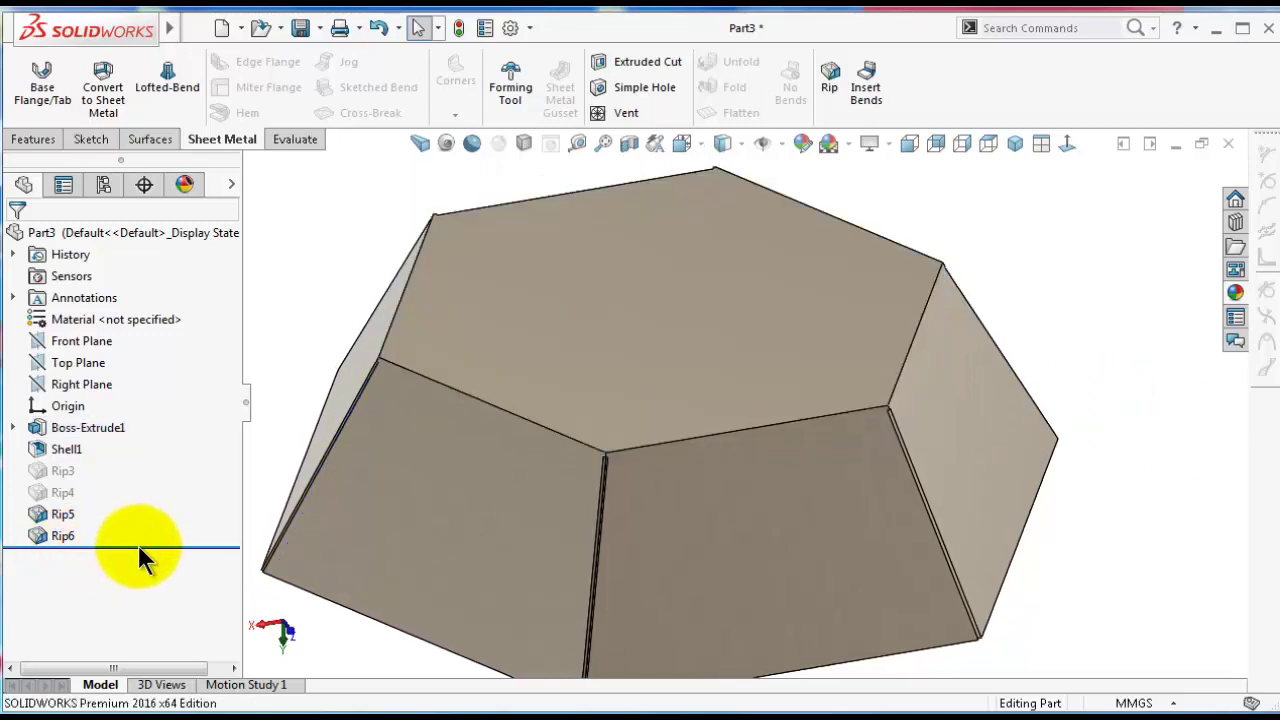
Roll the model back to before Rip5 and start a sketch on the smaller hexagonal face, viewed straight on
{"action": "left_click_drag", "start_coordinate": [139, 547], "coordinate": [145, 506]}
{"action": "left_click", "coordinate": [648, 346]}
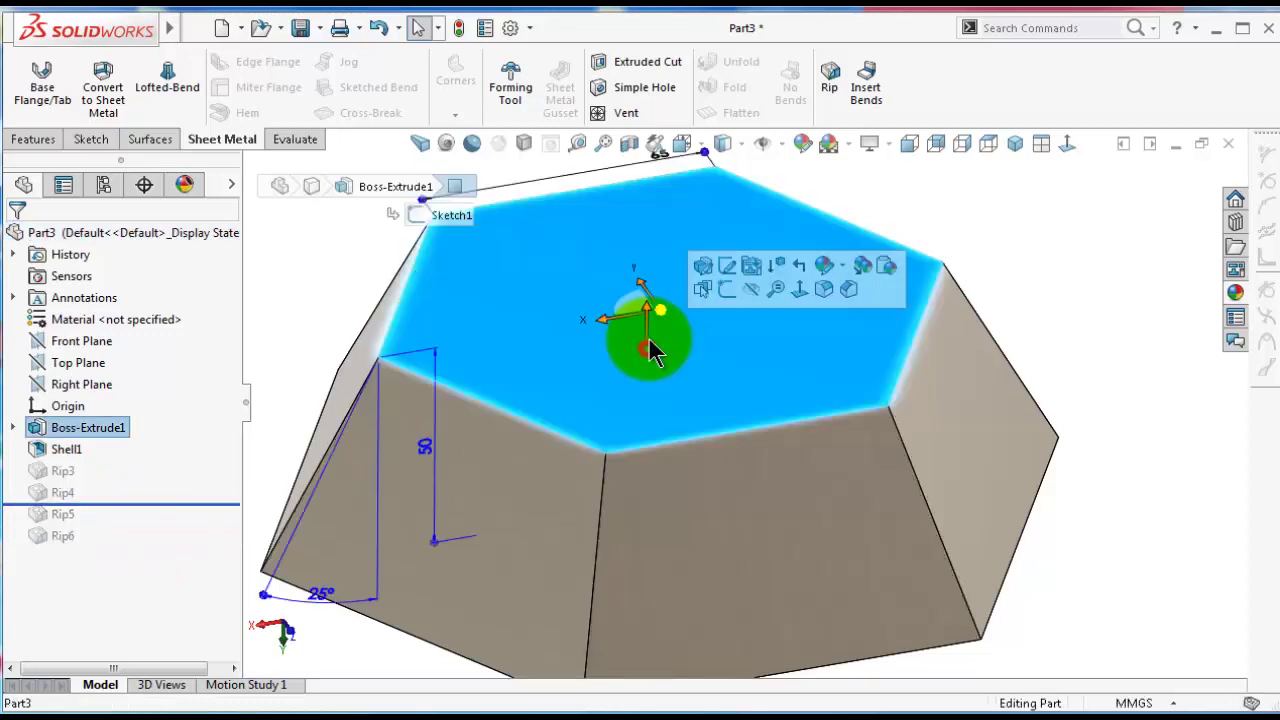
{"action": "left_click", "coordinate": [726, 290]}
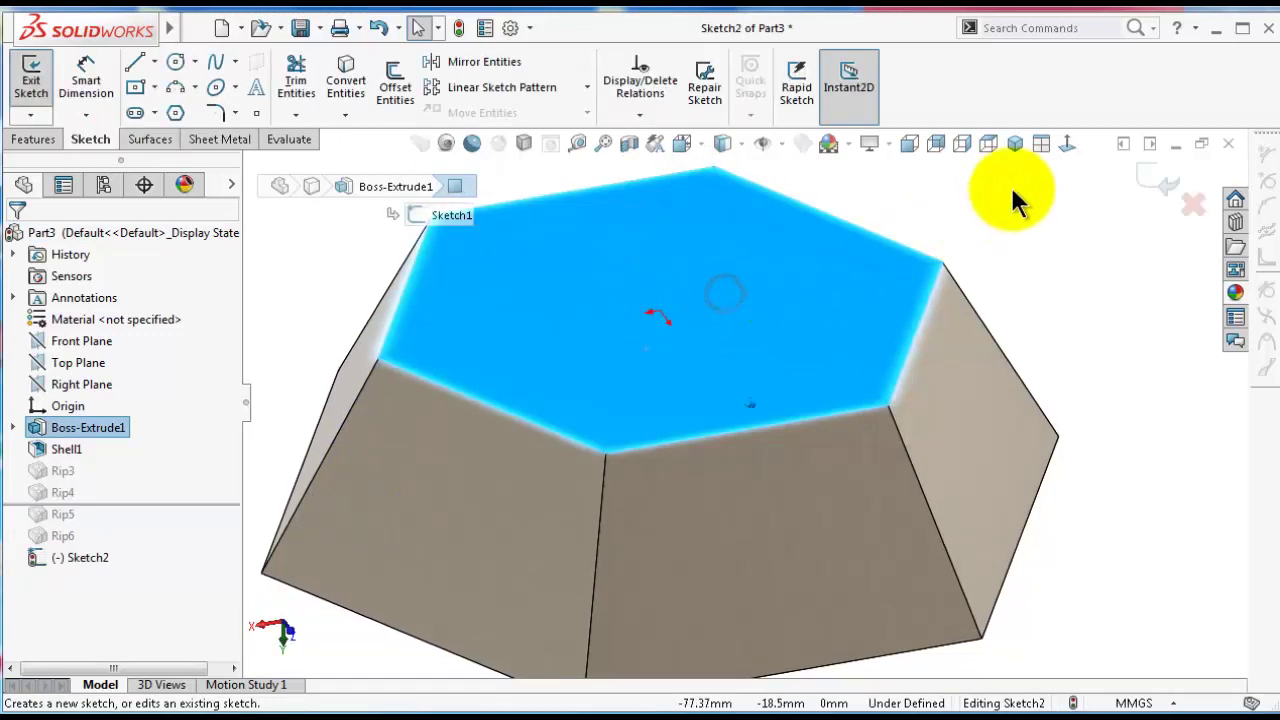
{"action": "left_click", "coordinate": [1068, 146]}
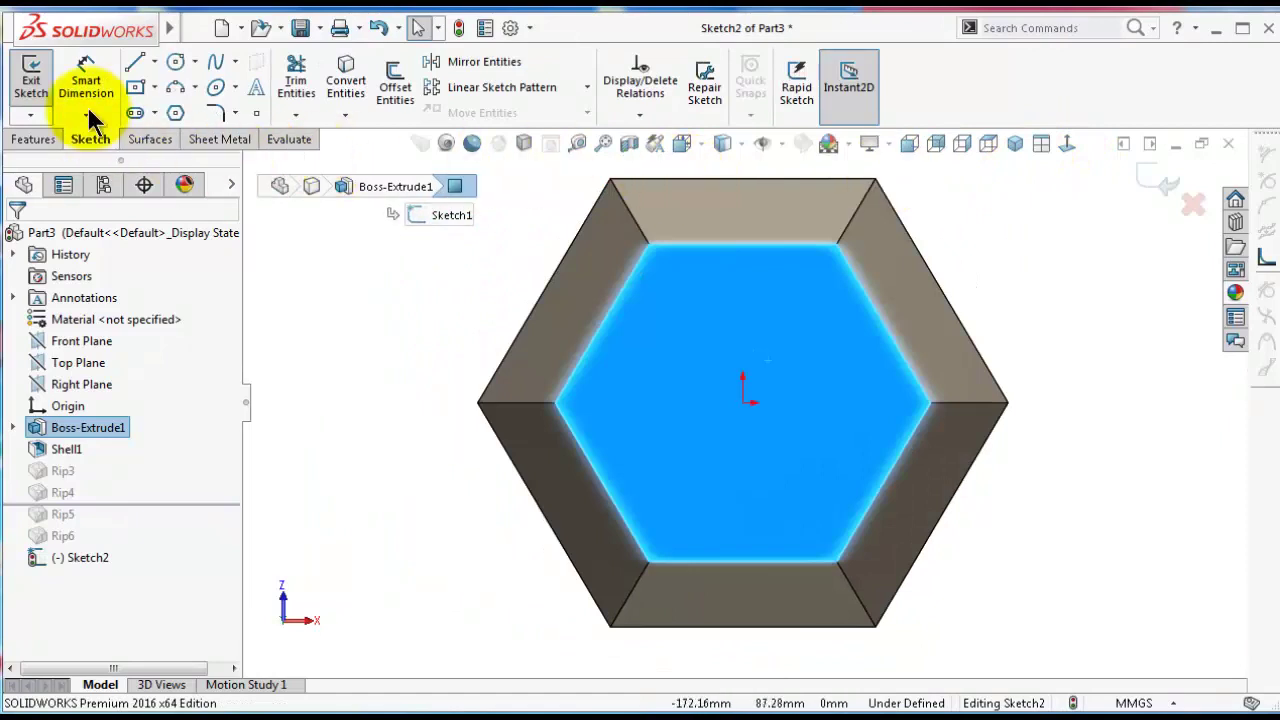
Sketch a line through the origin between the midpoints of two opposite edges of the hexagonal face
{"action": "left_click", "coordinate": [136, 62]}
{"action": "left_click", "coordinate": [883, 324]}
{"action": "left_click", "coordinate": [602, 482]}
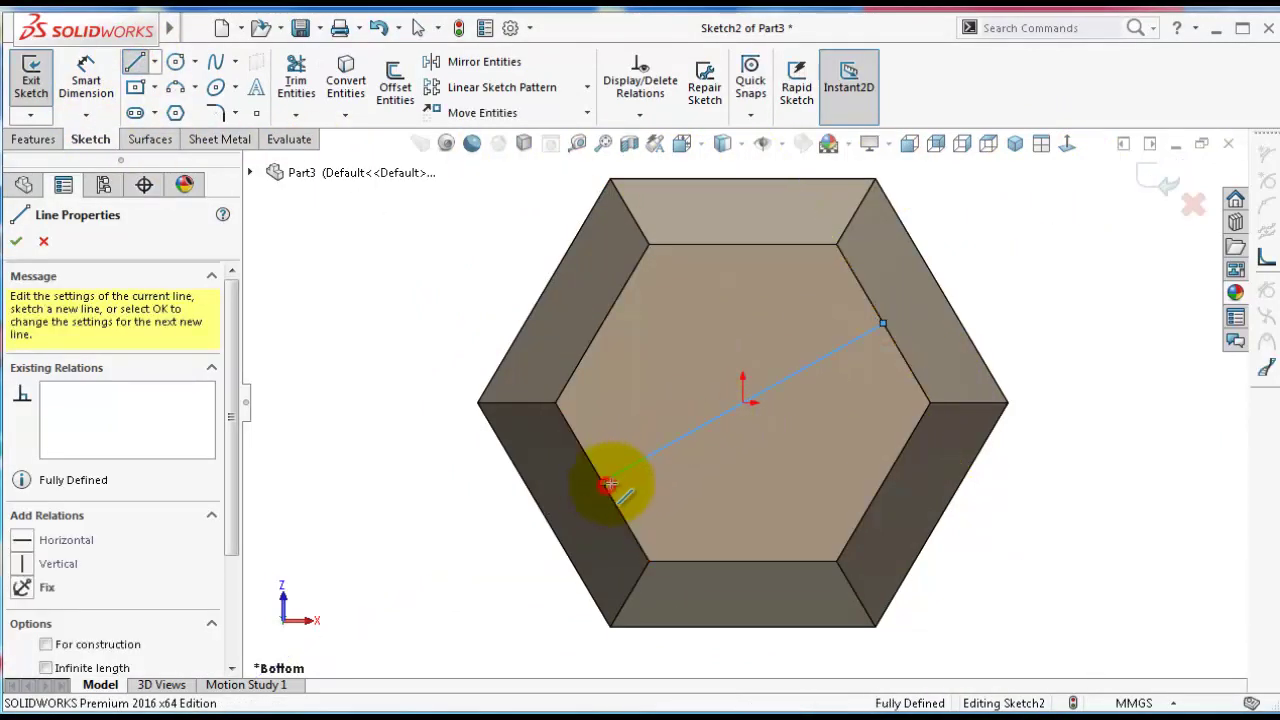
Finish the line sketch on the hexagonal face and roll the model forward past Rip6
{"action": "key", "text": "Escape"}
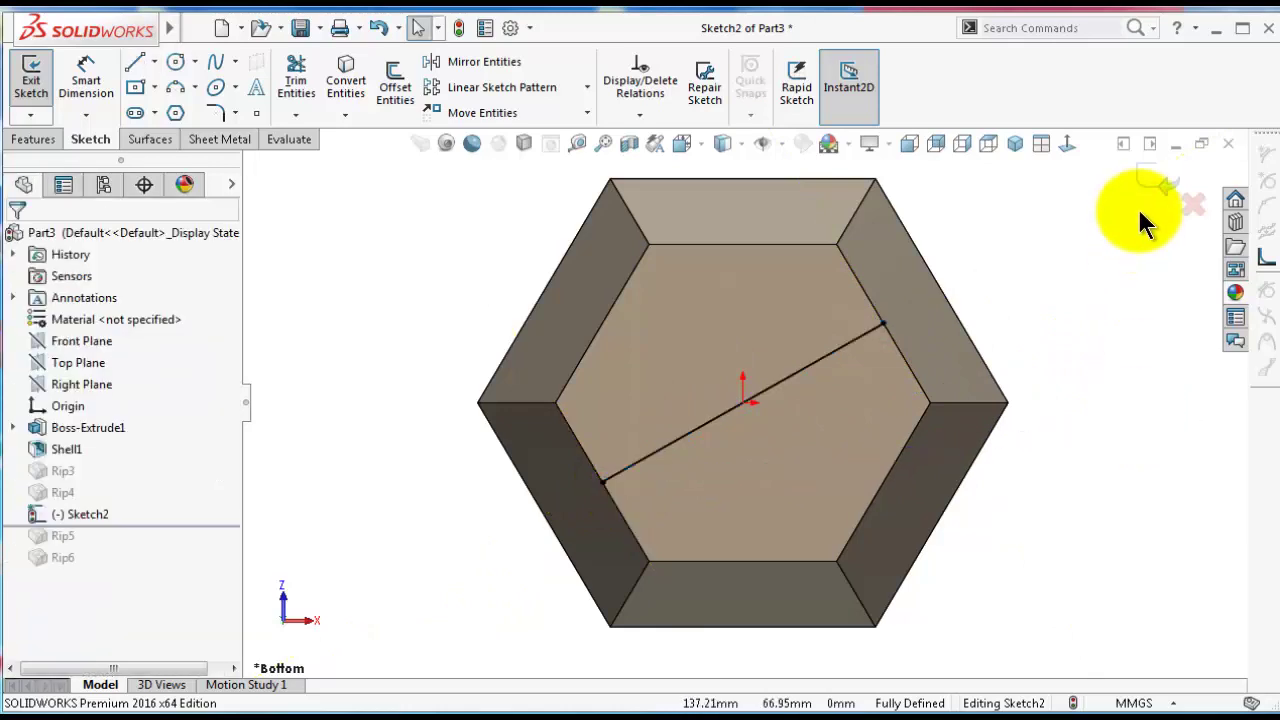
{"action": "left_click", "coordinate": [1155, 184]}
{"action": "left_click", "coordinate": [1152, 184]}
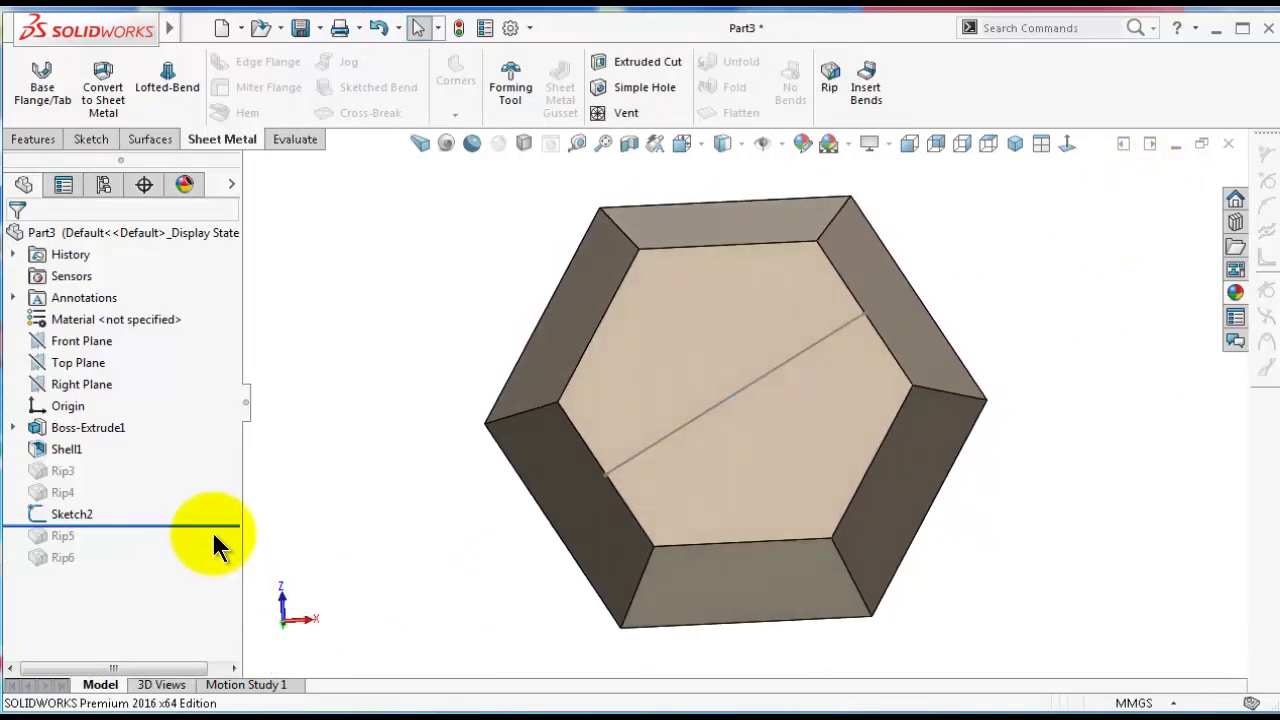
{"action": "left_click_drag", "start_coordinate": [218, 530], "coordinate": [212, 572]}
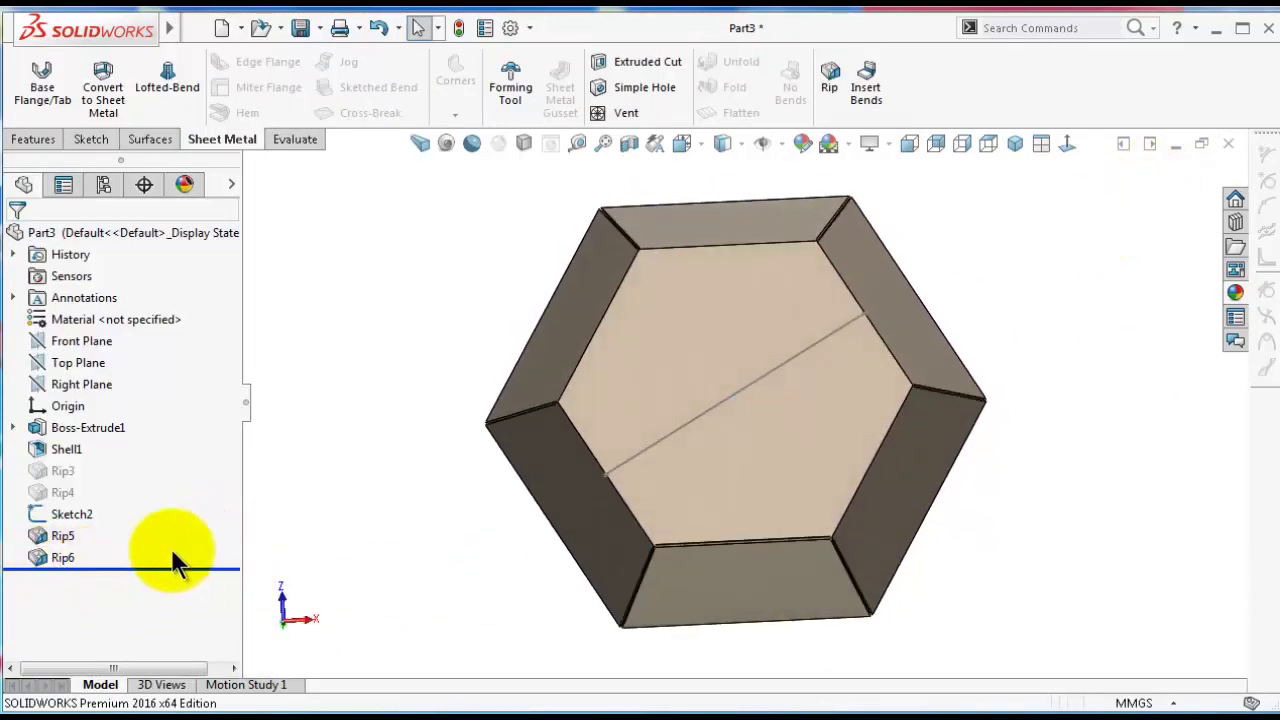
Edit Rip6 to also rip along the sketched line across the hexagonal face, and inspect the cut
{"action": "left_click", "coordinate": [56, 557]}
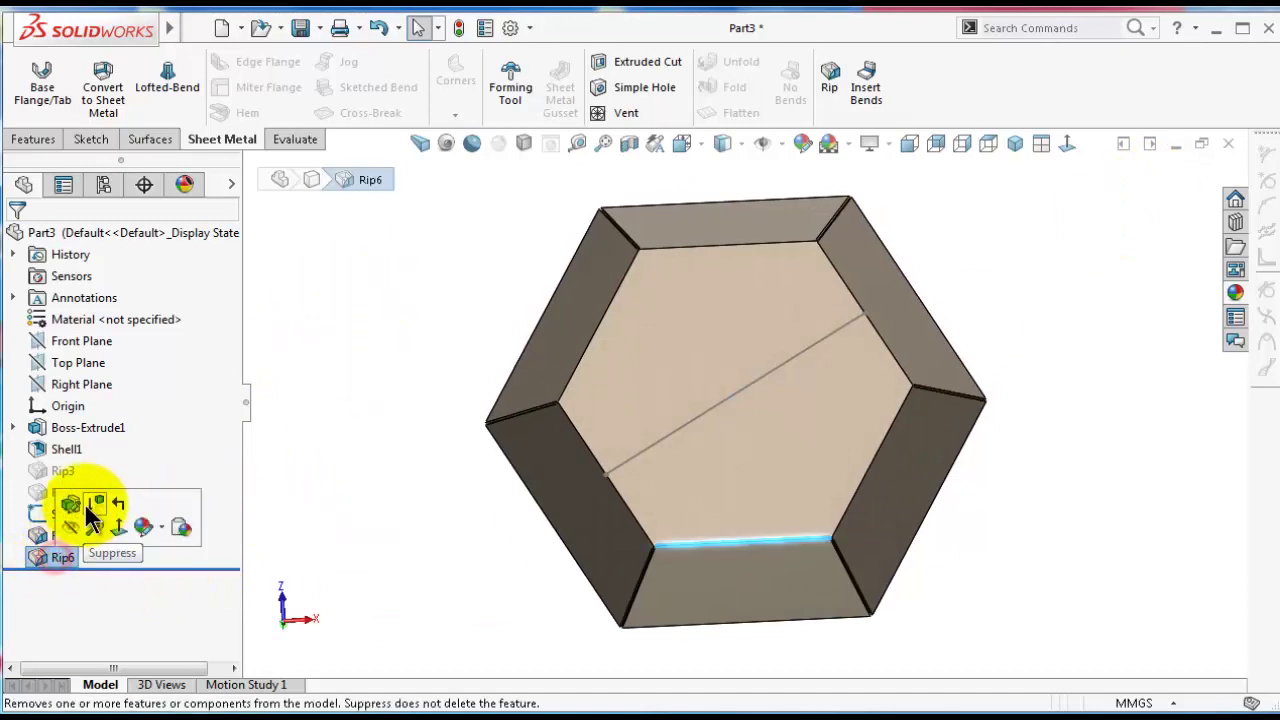
{"action": "left_click", "coordinate": [72, 510]}
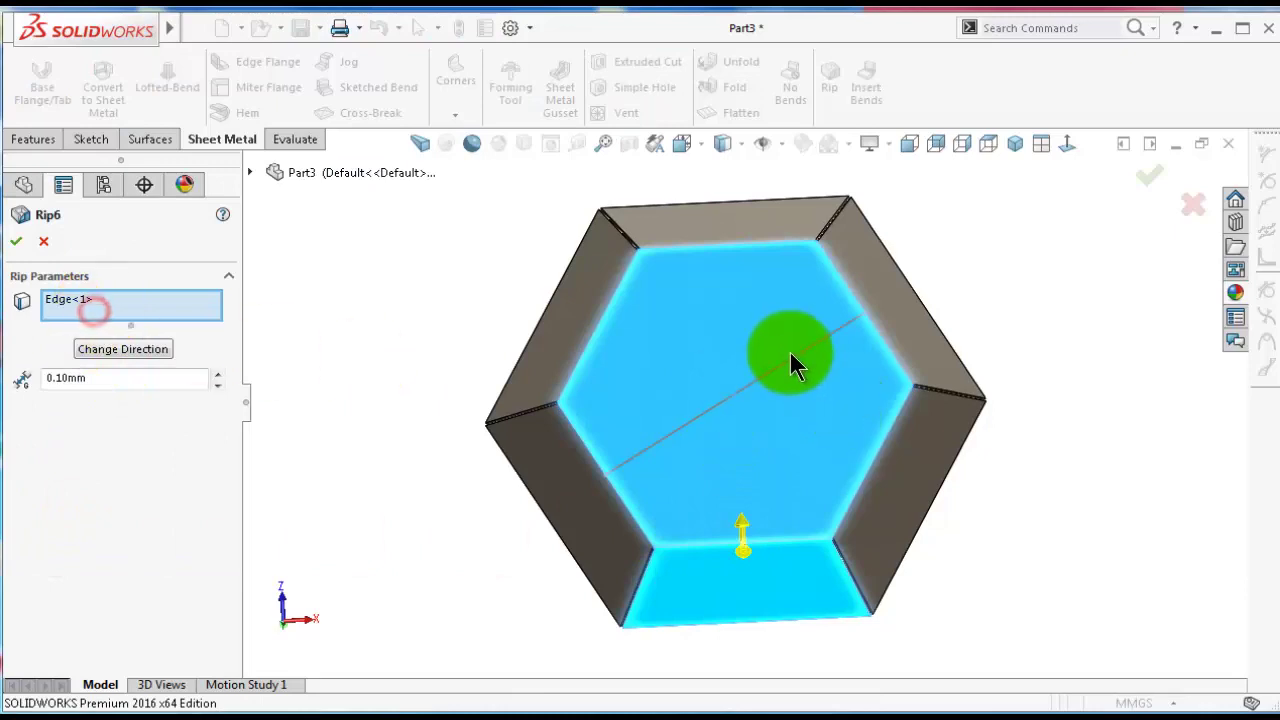
{"action": "left_click", "coordinate": [800, 370]}
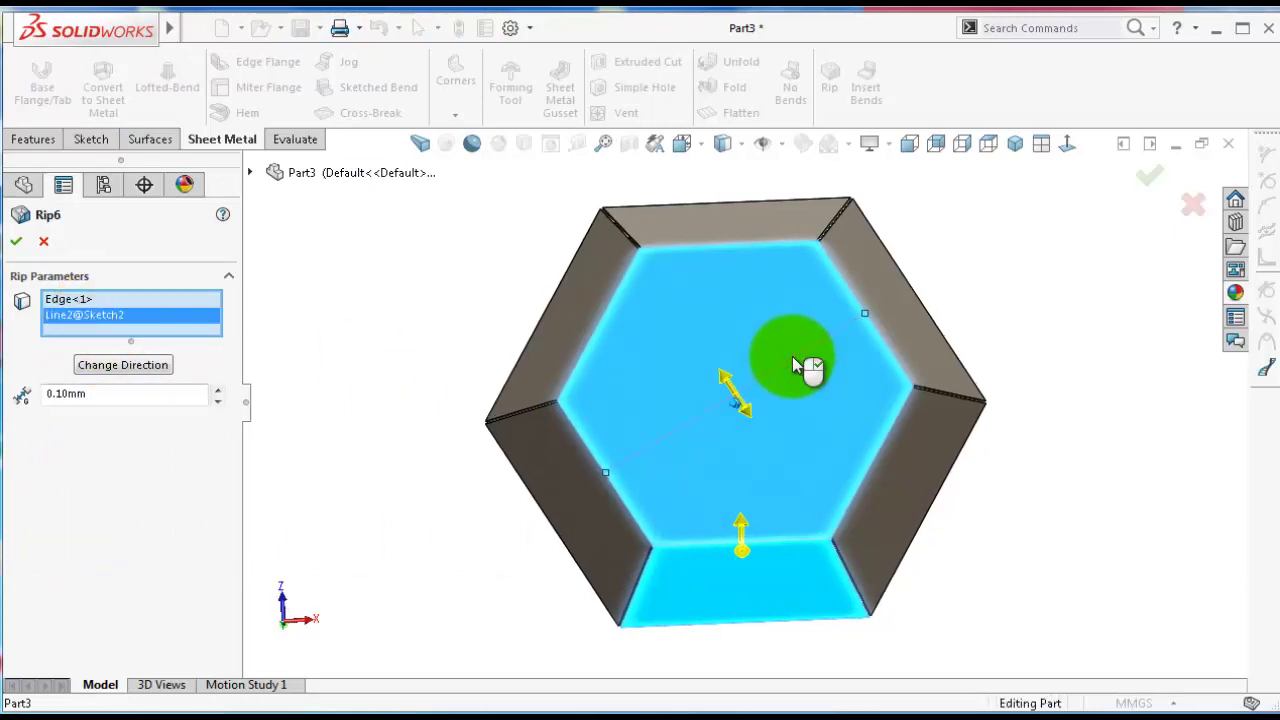
{"action": "left_click", "coordinate": [16, 241]}
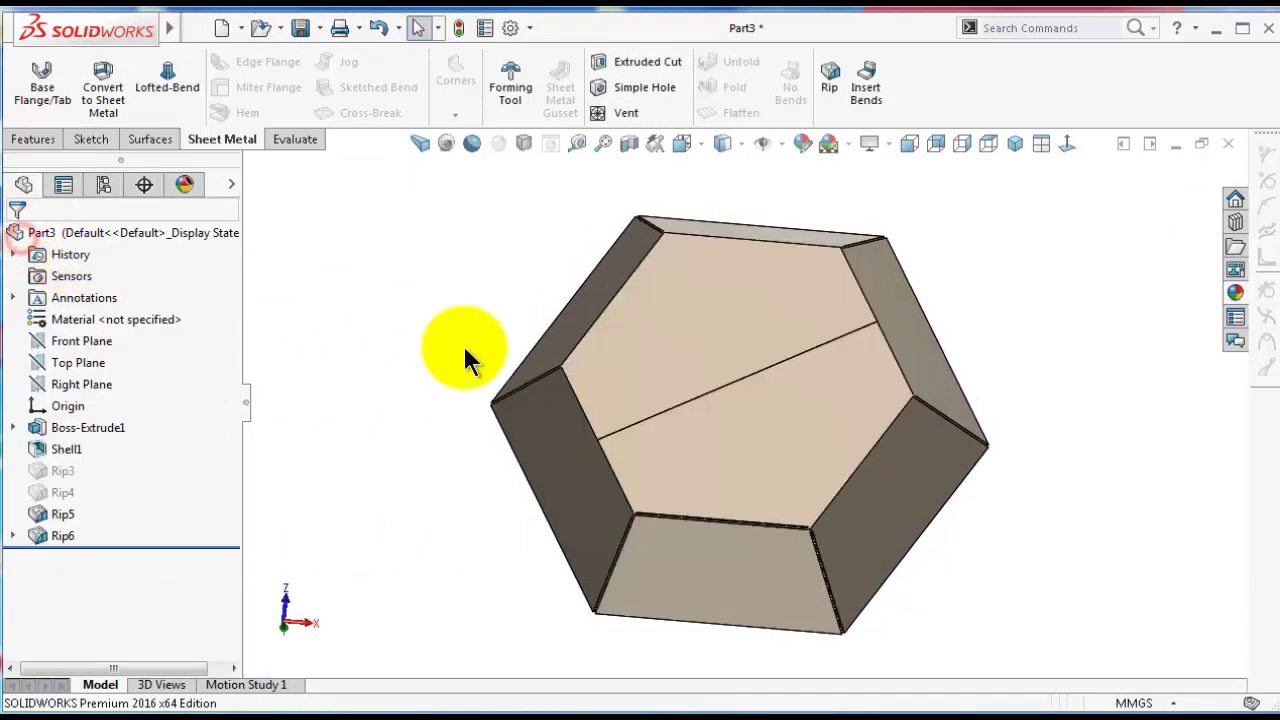
{"action": "scroll", "coordinate": [770, 460], "scroll_direction": "down", "scroll_amount": 6}
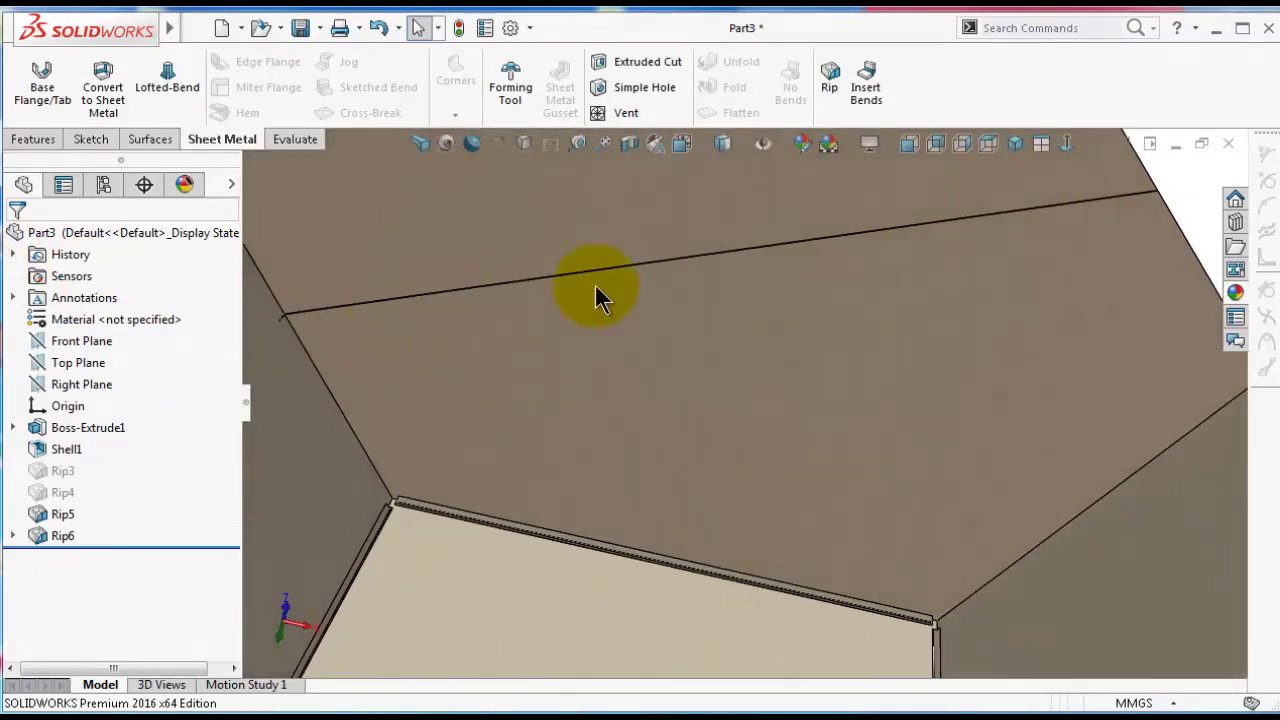
Edit Rip6 again and remove the sketched line from its rip edges
{"action": "left_click", "coordinate": [60, 533]}
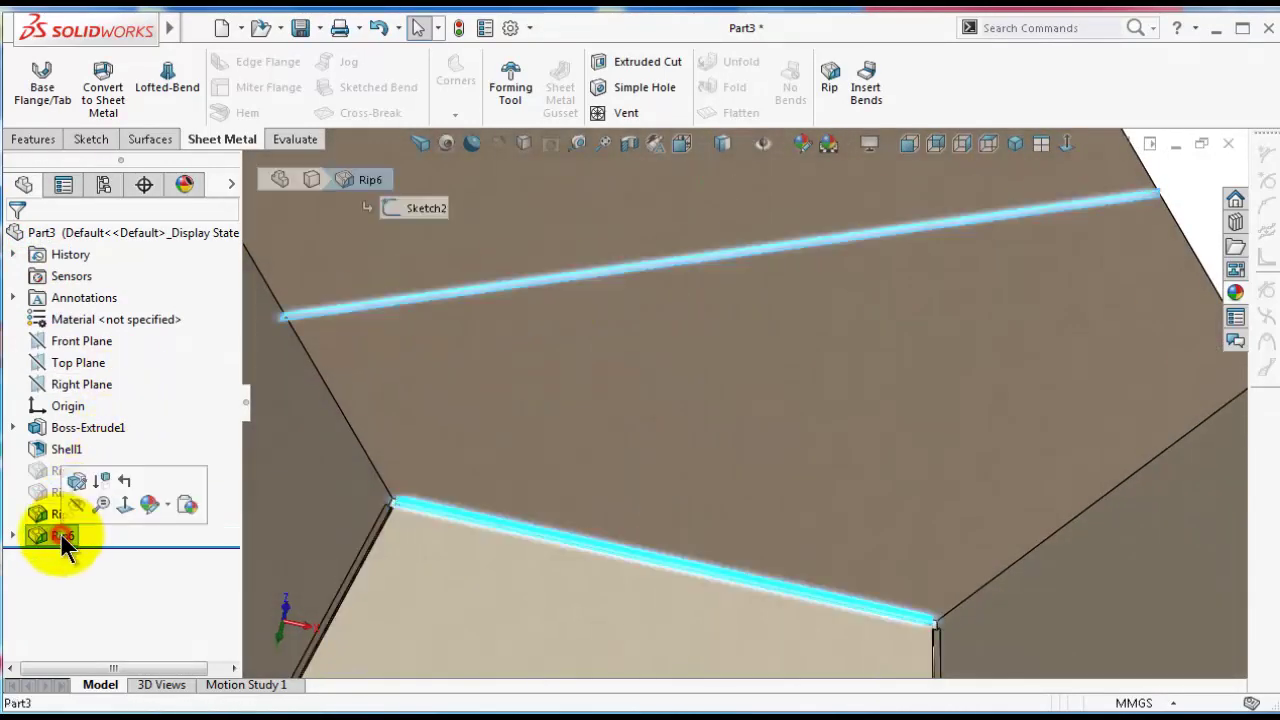
{"action": "left_click", "coordinate": [77, 485]}
{"action": "left_click", "coordinate": [63, 317]}
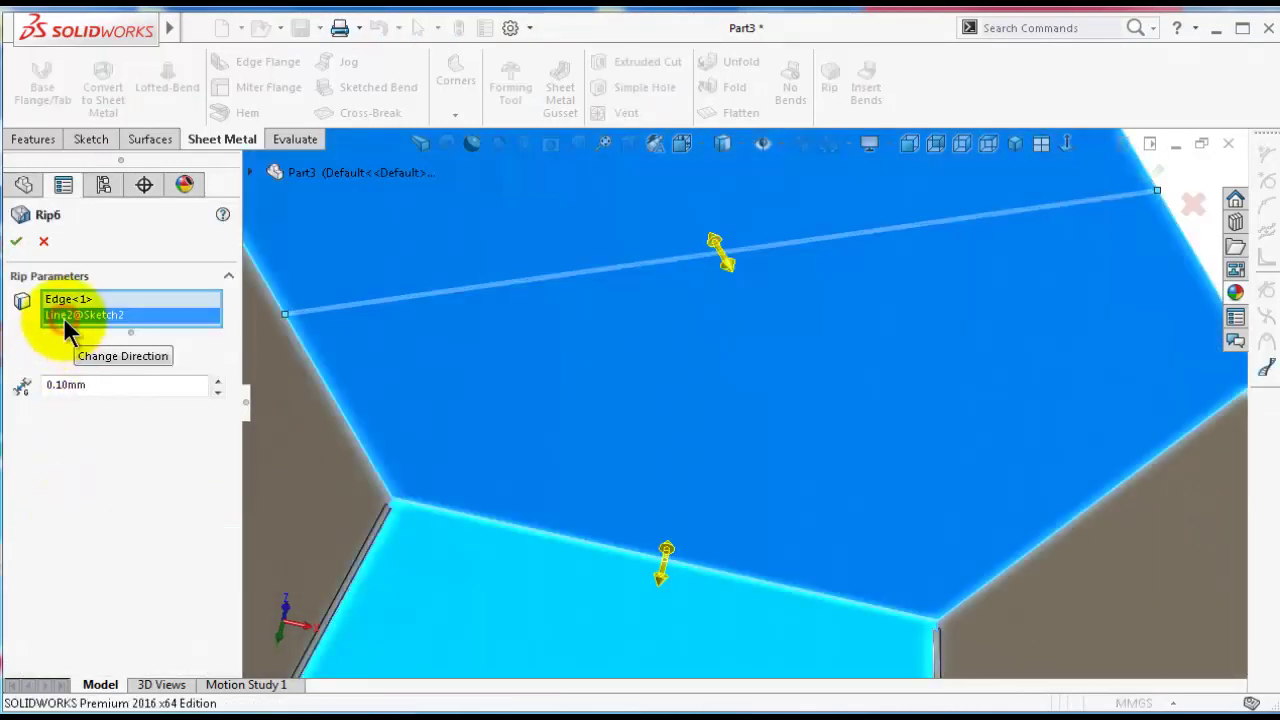
{"action": "key", "text": "Delete"}
{"action": "left_click", "coordinate": [16, 241]}
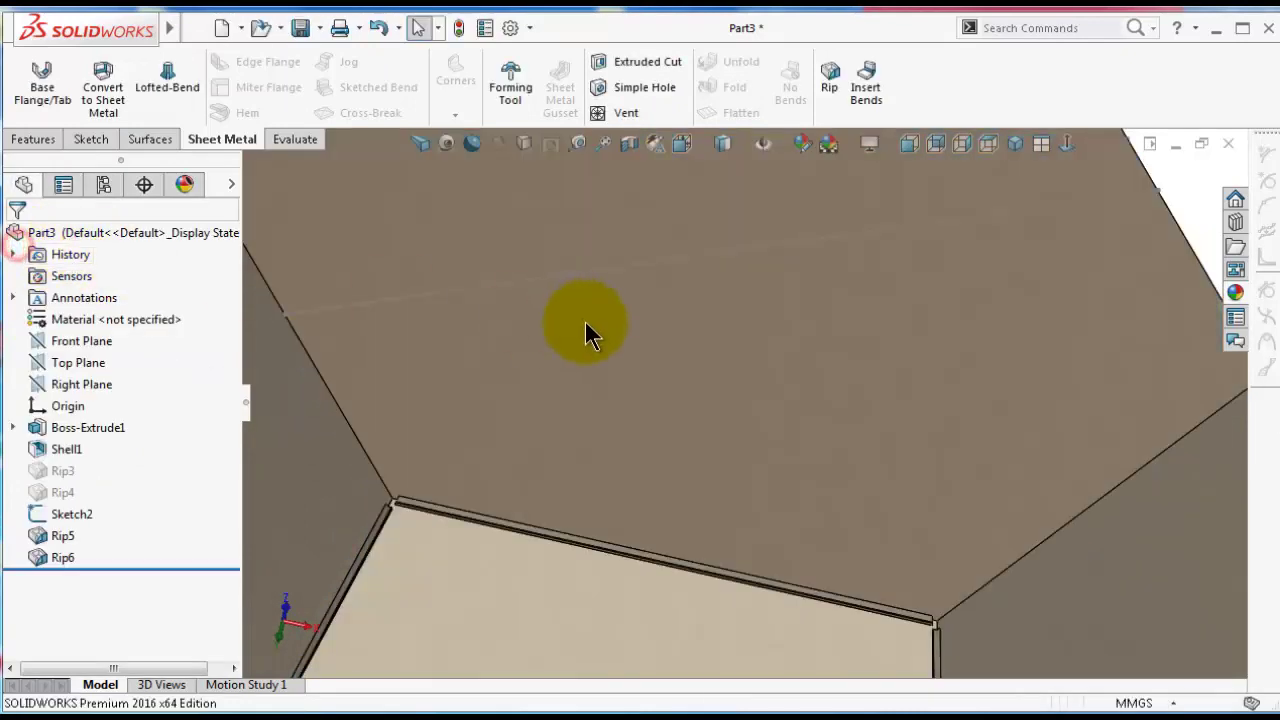
Create a separate rip along the sketched line with a 0.25 mm gap, and inspect it from several angles
{"action": "scroll", "coordinate": [650, 280], "scroll_direction": "up", "scroll_amount": 6}
{"action": "left_click", "coordinate": [829, 75]}
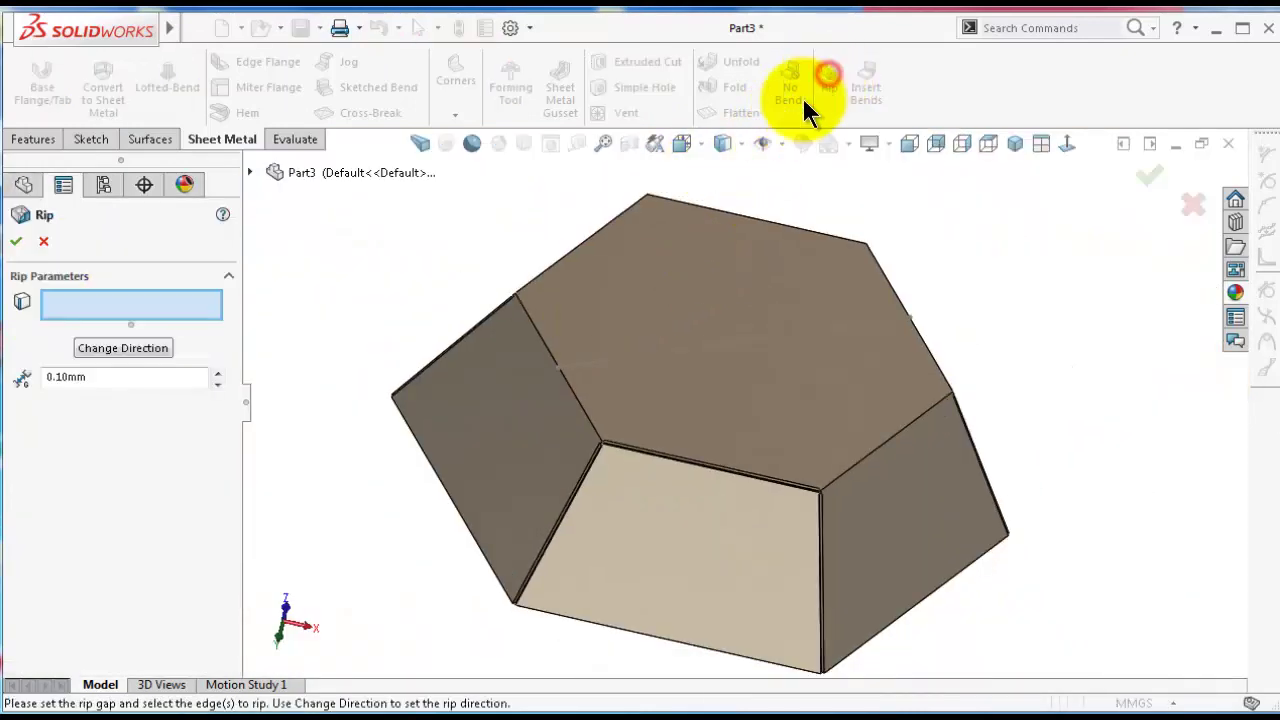
{"action": "left_click", "coordinate": [734, 342]}
{"action": "left_click", "coordinate": [86, 377]}
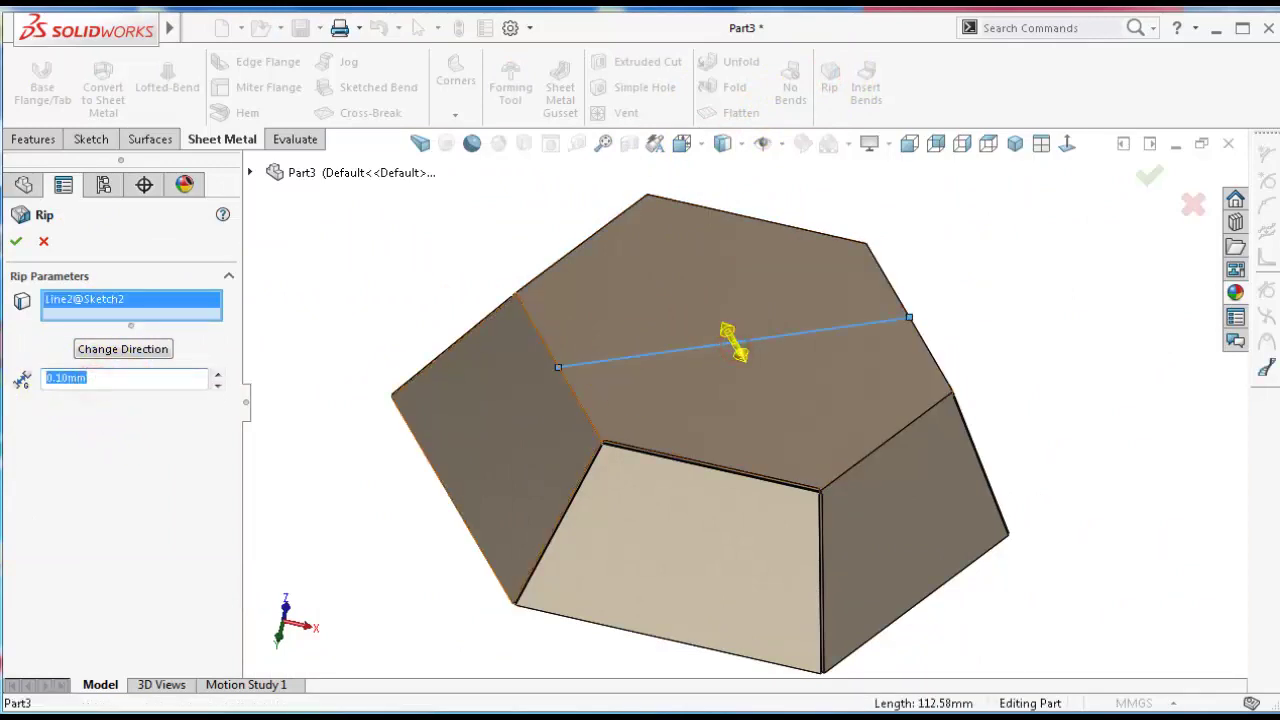
{"action": "type", "text": "0.25"}
{"action": "left_click", "coordinate": [16, 241]}
{"action": "scroll", "coordinate": [907, 373], "scroll_direction": "down", "scroll_amount": 5}
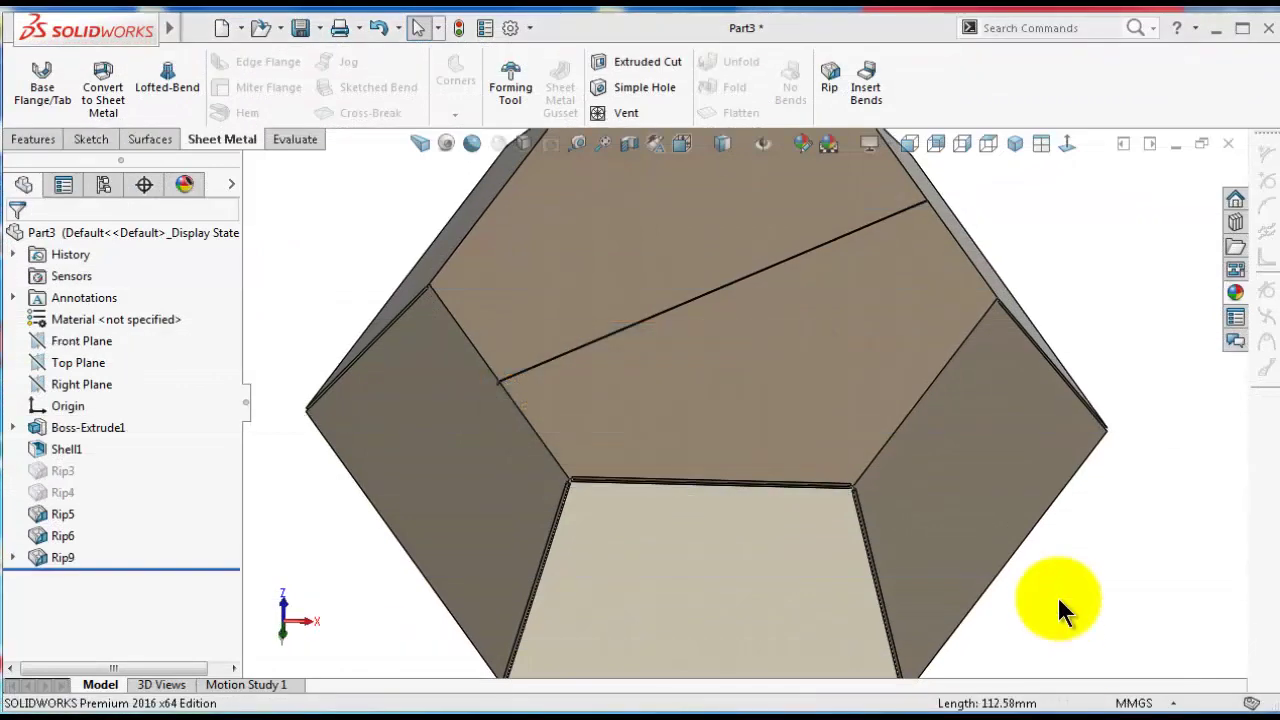
{"action": "middle_click_drag", "start_coordinate": [1069, 552], "coordinate": [1069, 551]}
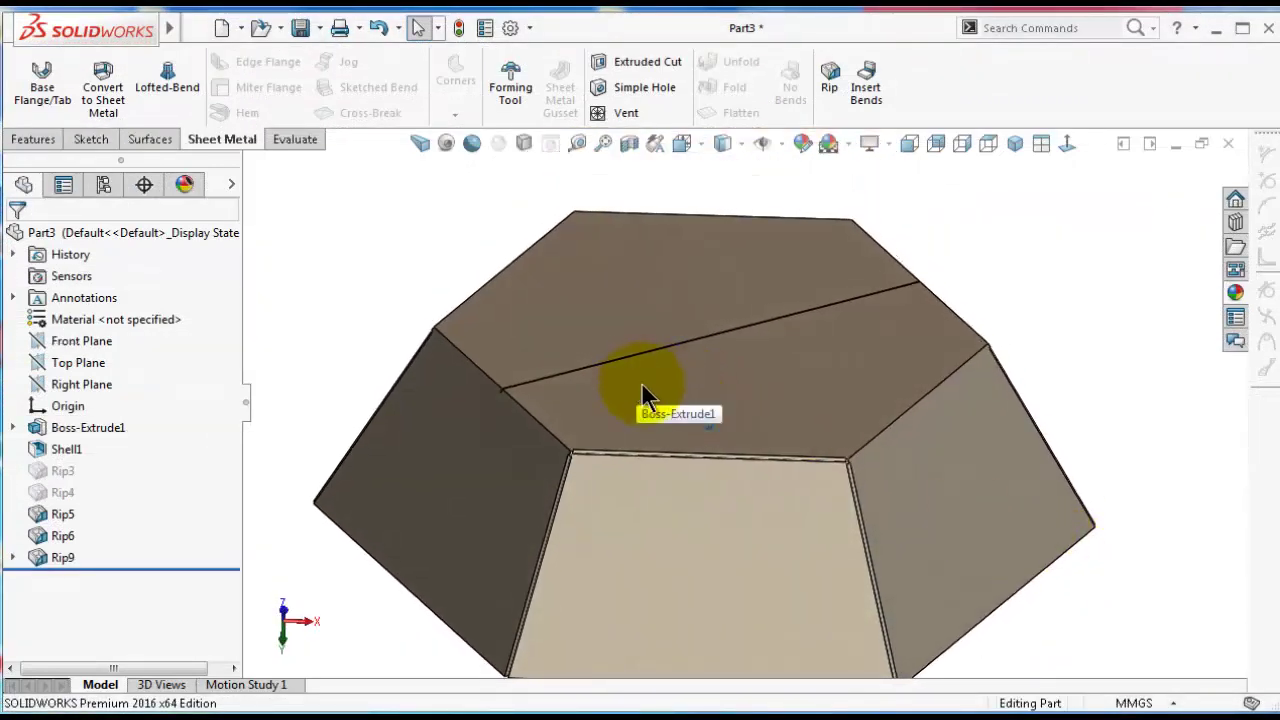
{"action": "middle_click_drag", "start_coordinate": [642, 387], "coordinate": [748, 305]}
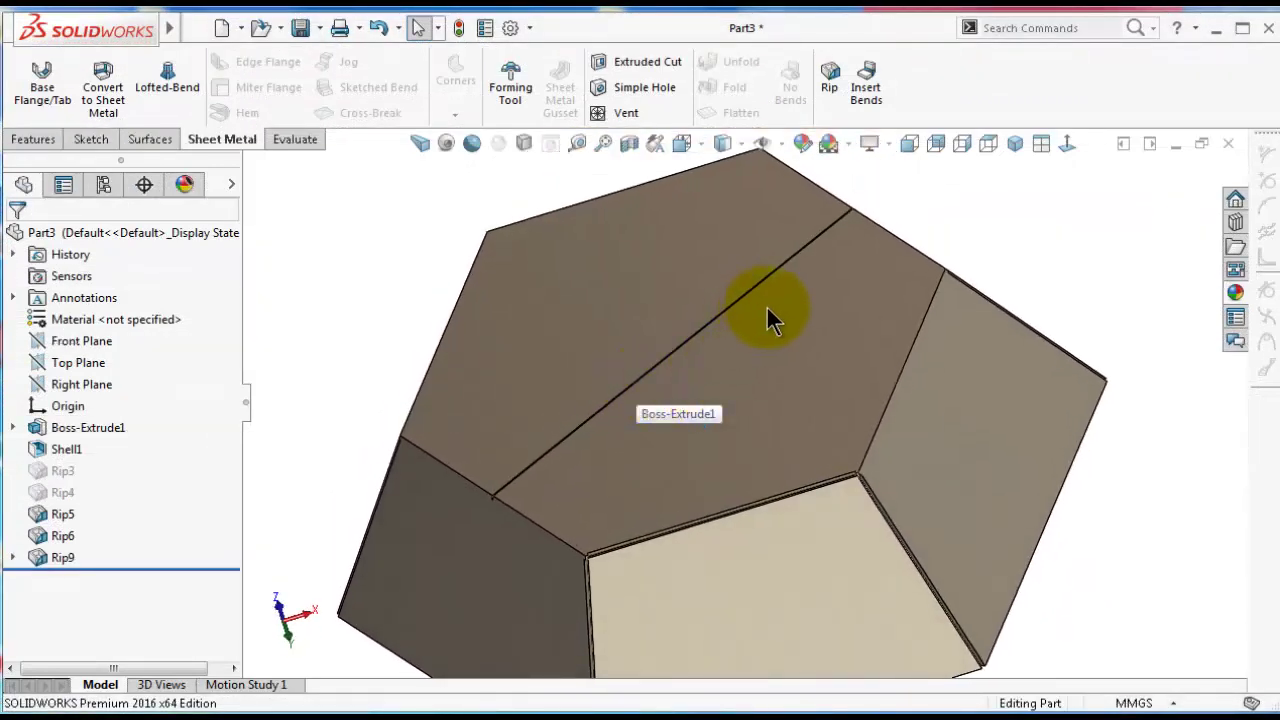
{"action": "middle_click_drag", "start_coordinate": [886, 303], "coordinate": [883, 302]}
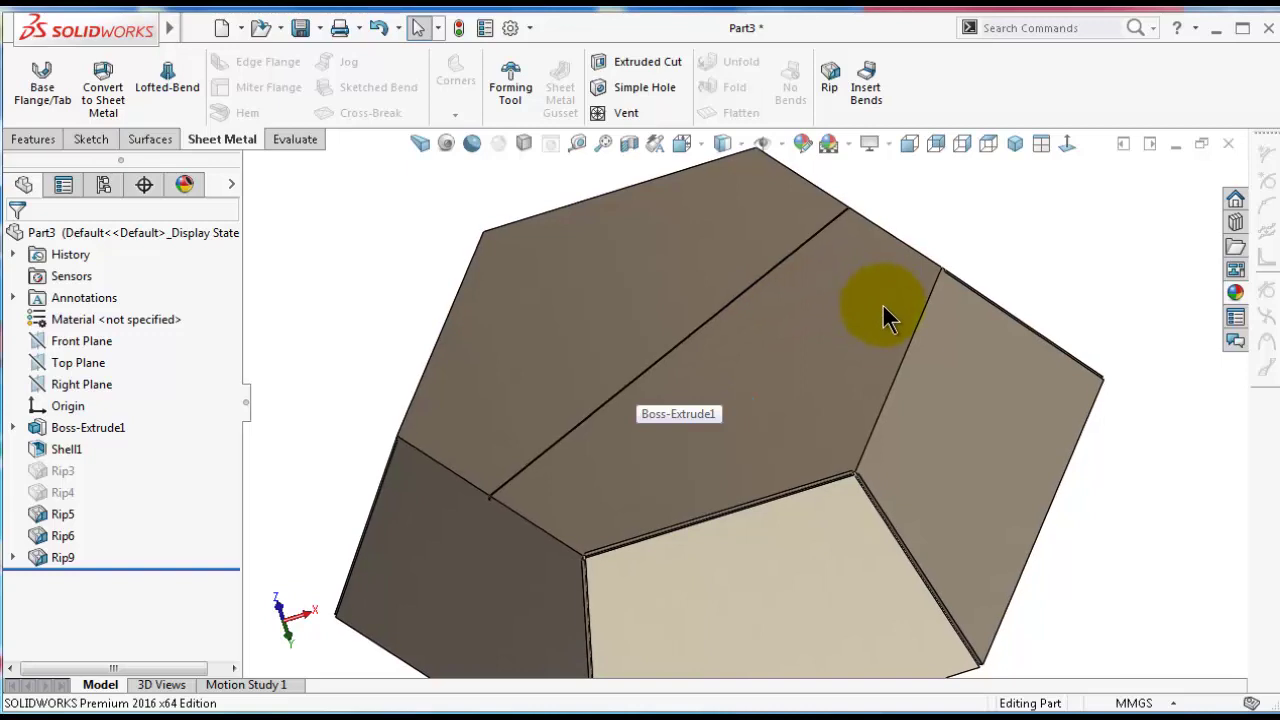